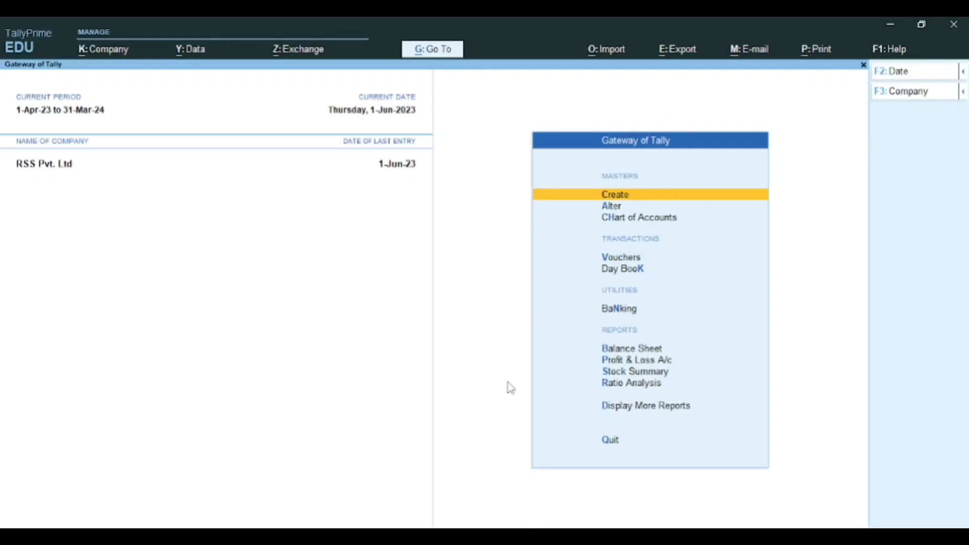
Step: Switch from TallyPrime to the Types of Accounting Vouchers PDF in Edge
left_click(442, 534)
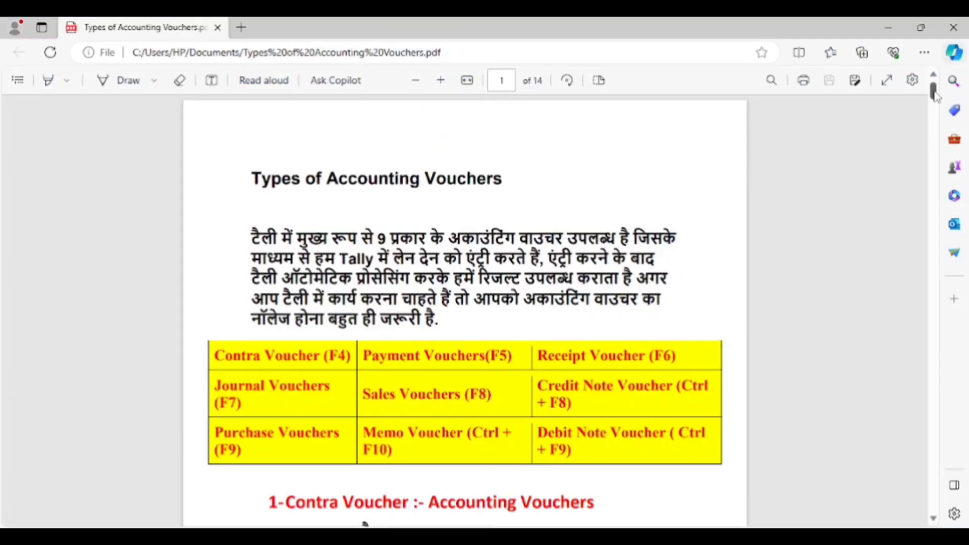
Step: Scroll through the PDF's voucher-types and shortcuts table, then return to TallyPrime
scroll(934, 107, "down", 5)
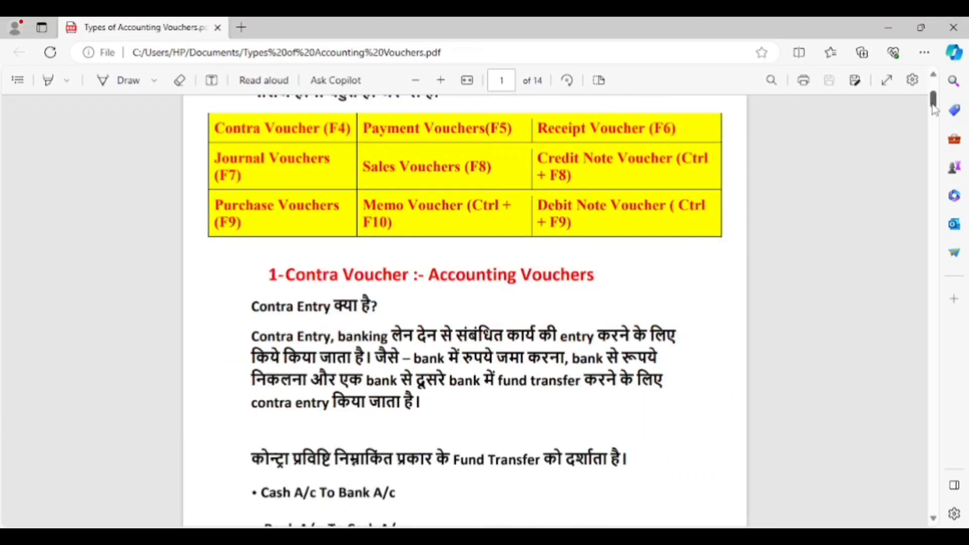
scroll(934, 110, "up", 3)
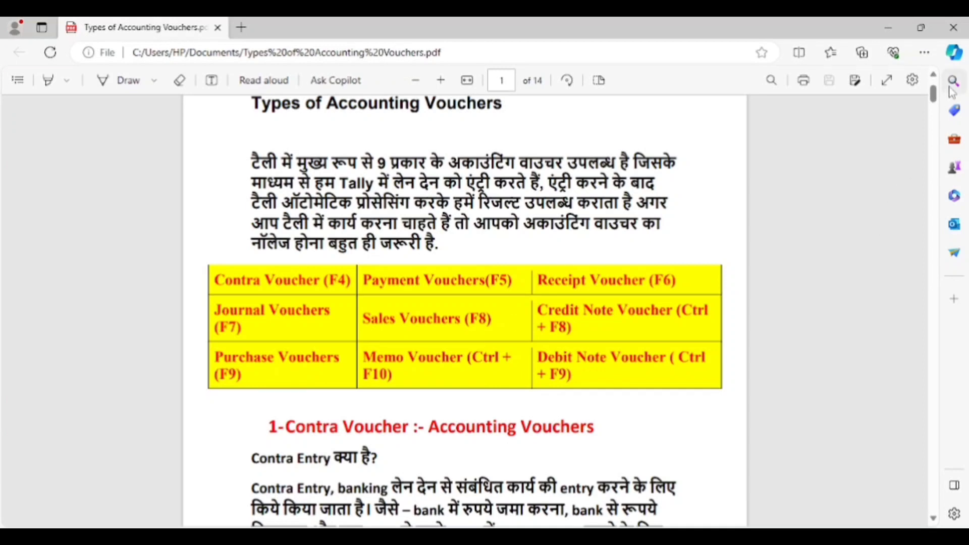
scroll(936, 104, "up", 2)
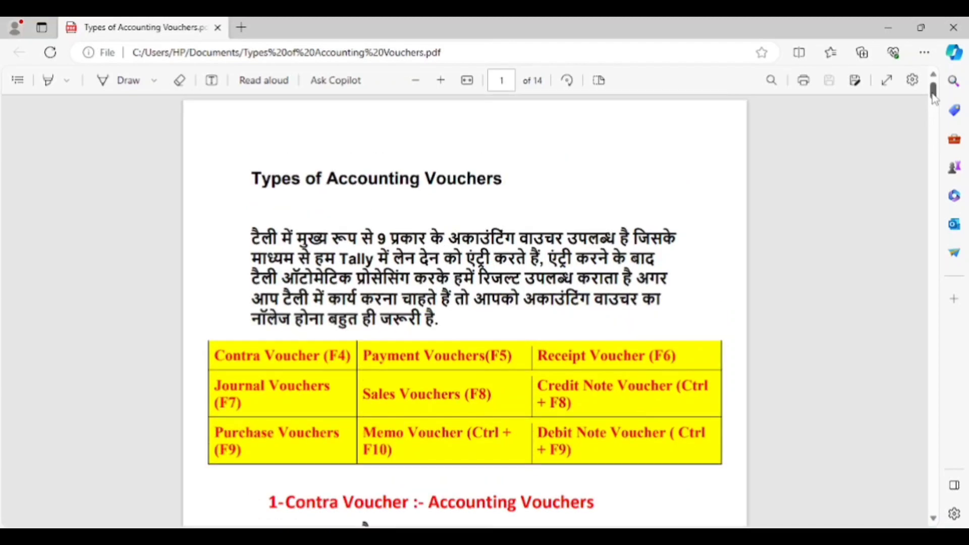
left_click_drag(933, 96, 935, 97)
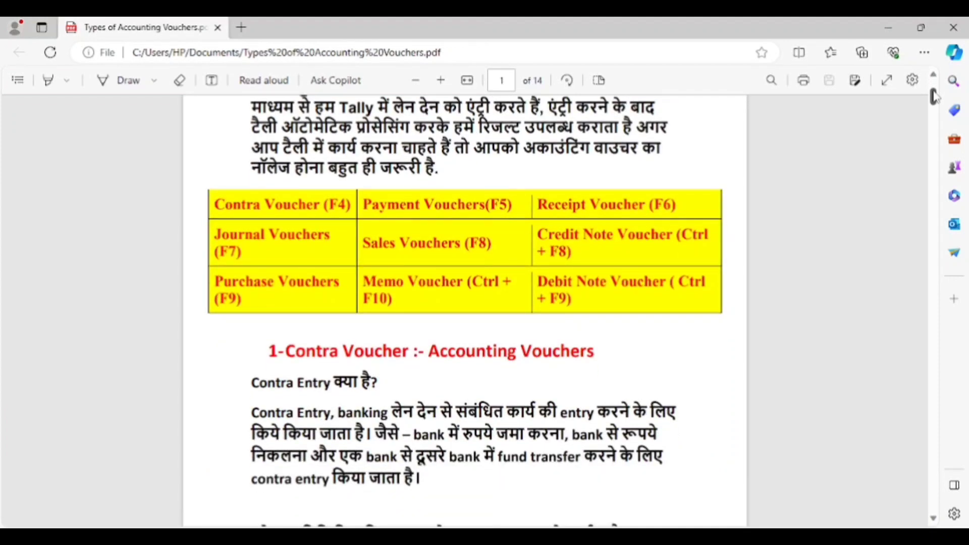
left_click_drag(935, 97, 938, 101)
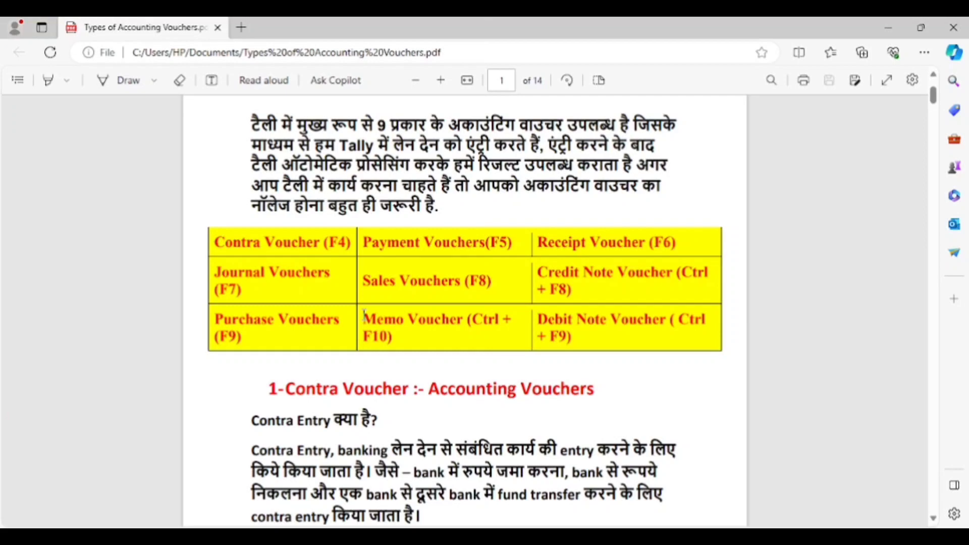
key("alt")
key("alt+Tab")
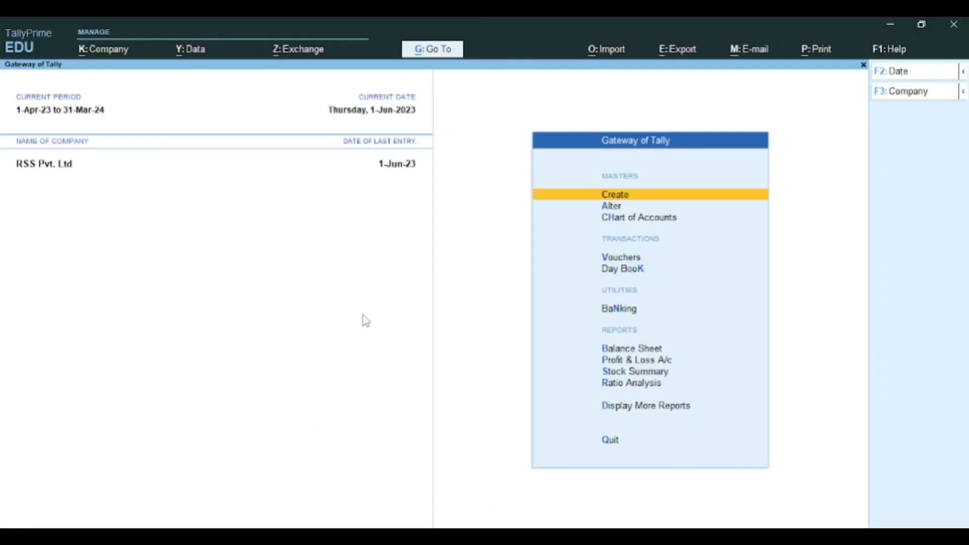
Step: Open voucher creation from the Gateway and switch the voucher type to Receipt (F6)
key("Down")
key("Down")
key("Down")
key("Down")
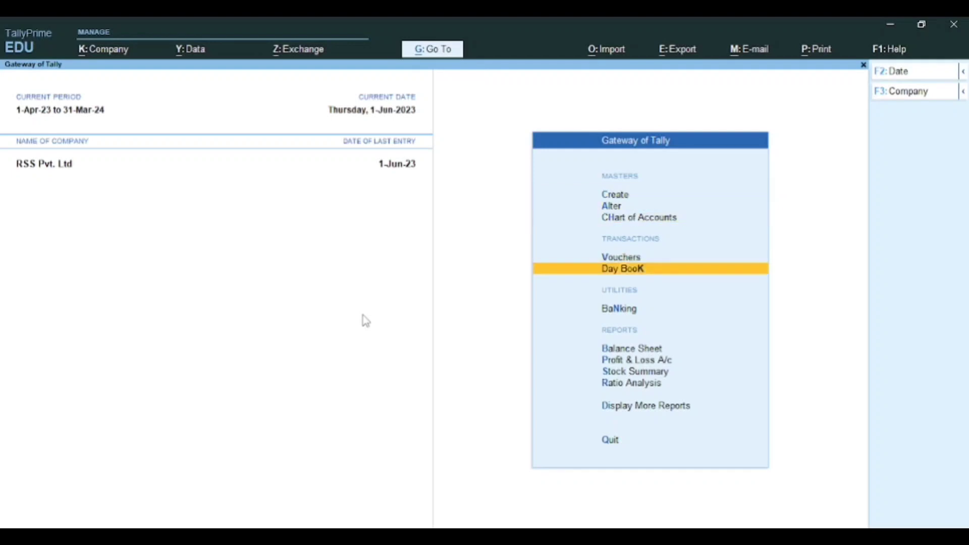
key("Up")
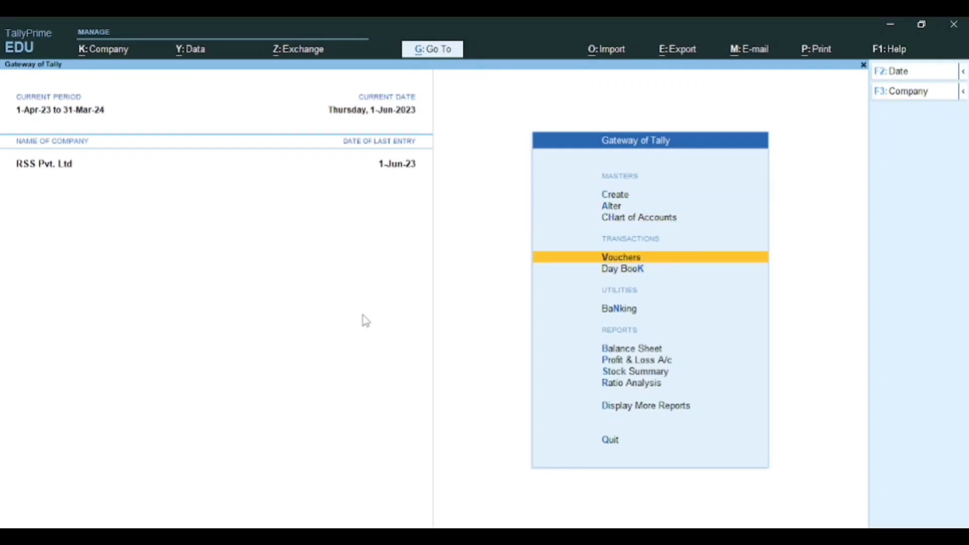
key("Return")
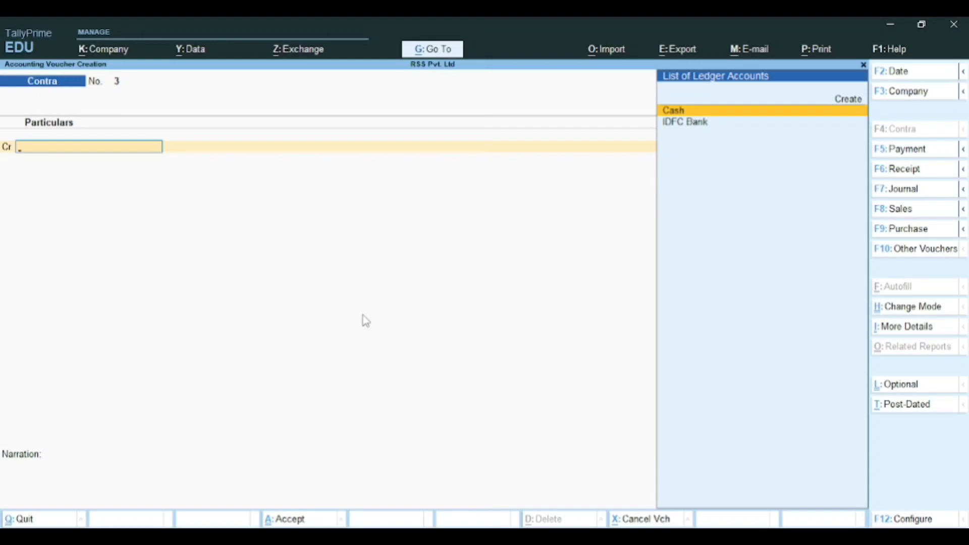
type("R")
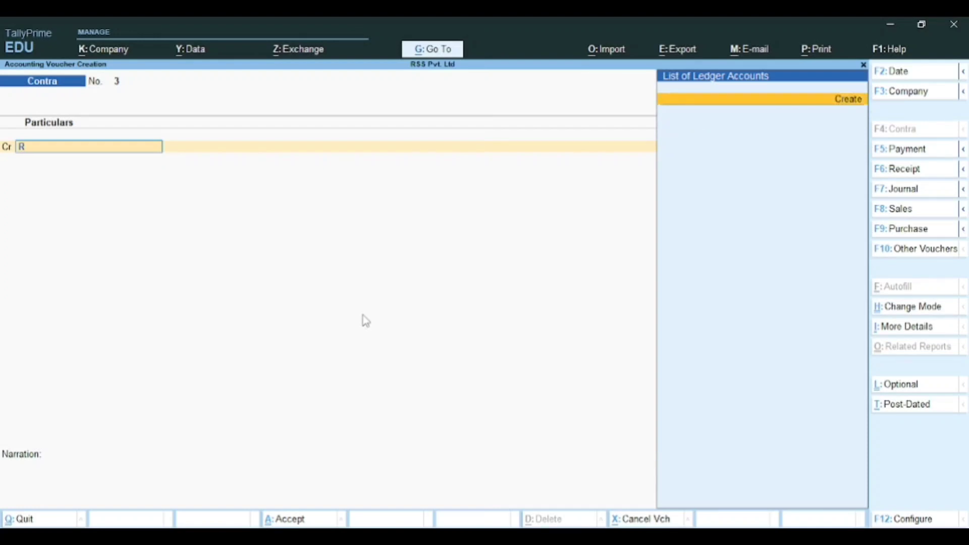
left_click(890, 171)
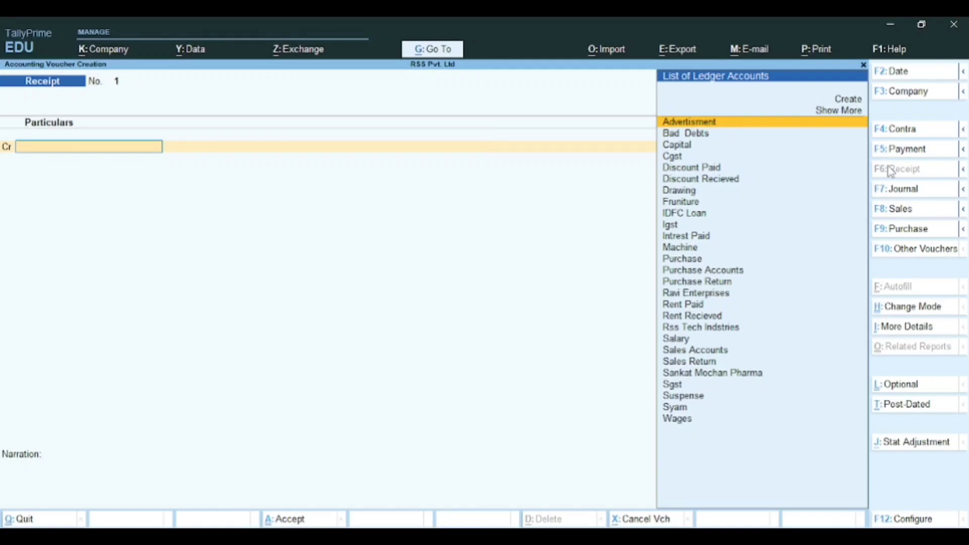
Step: Credit Capital 1,00,000 and debit Cash 1,00,000 on Receipt No. 1
type("Ca")
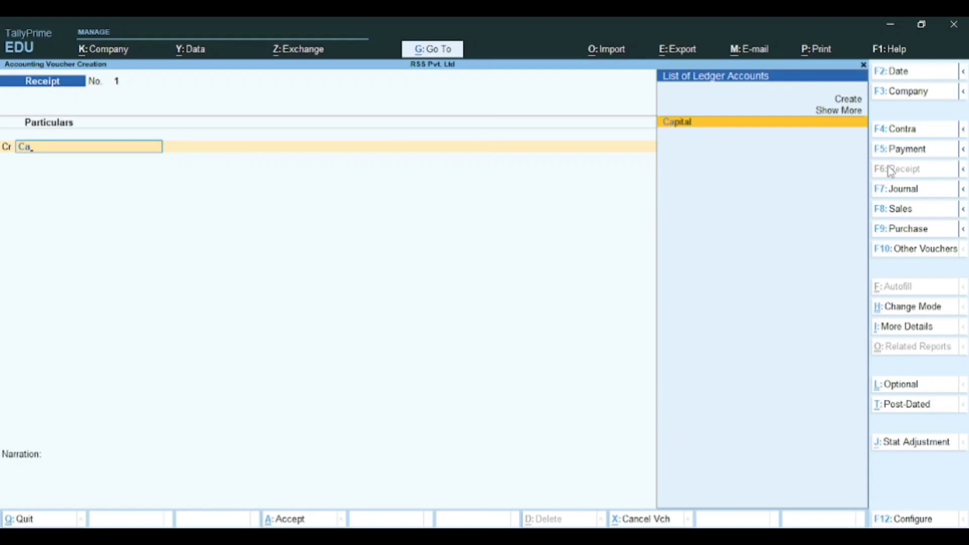
key("Return")
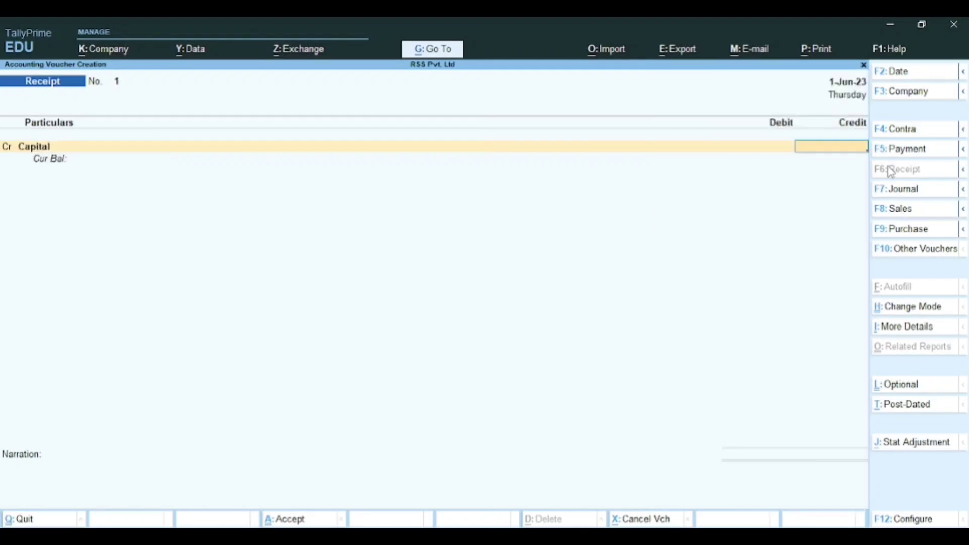
type("100000")
key("Return")
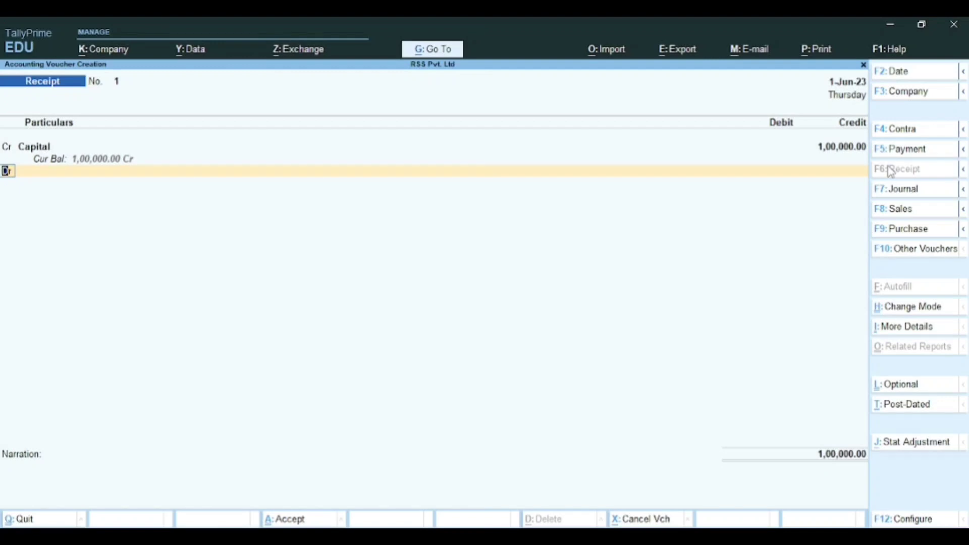
key("Return")
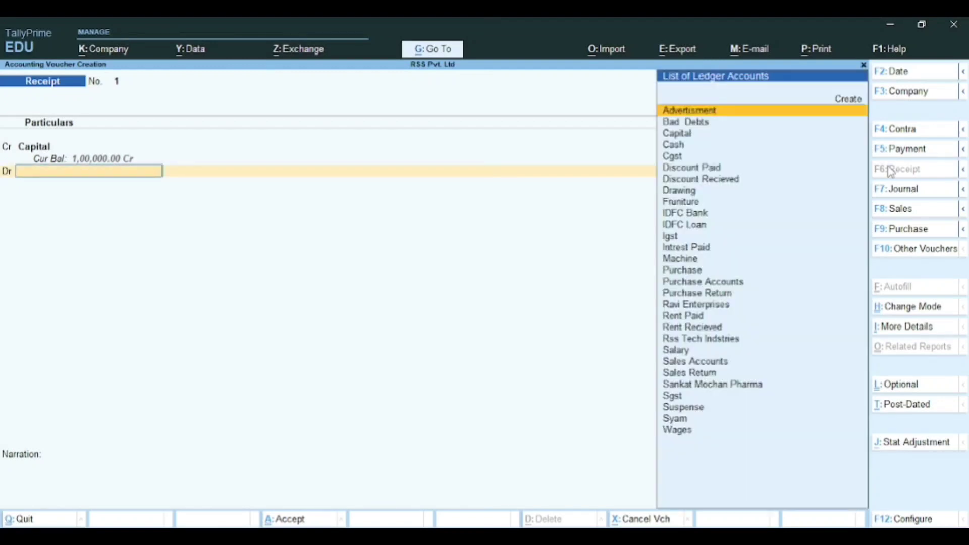
type("Casj")
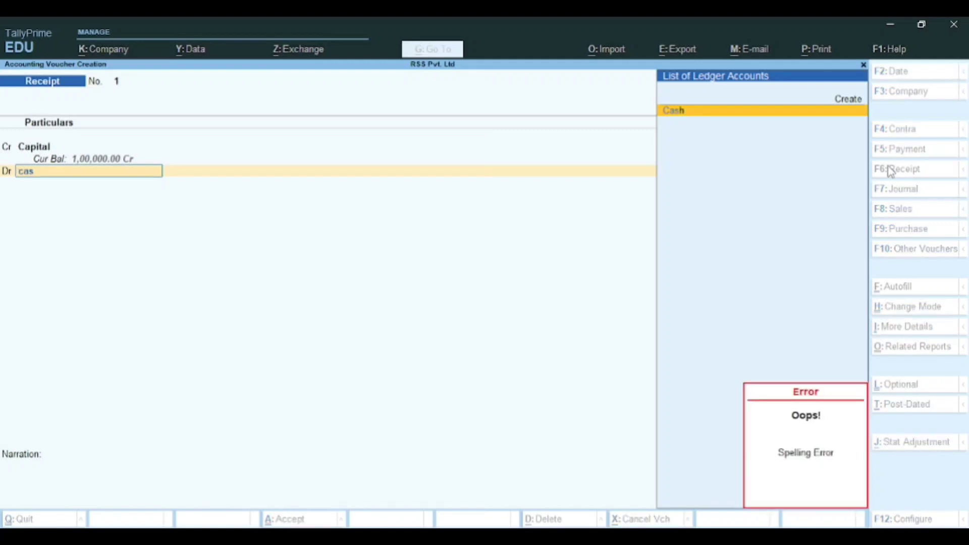
key("Return")
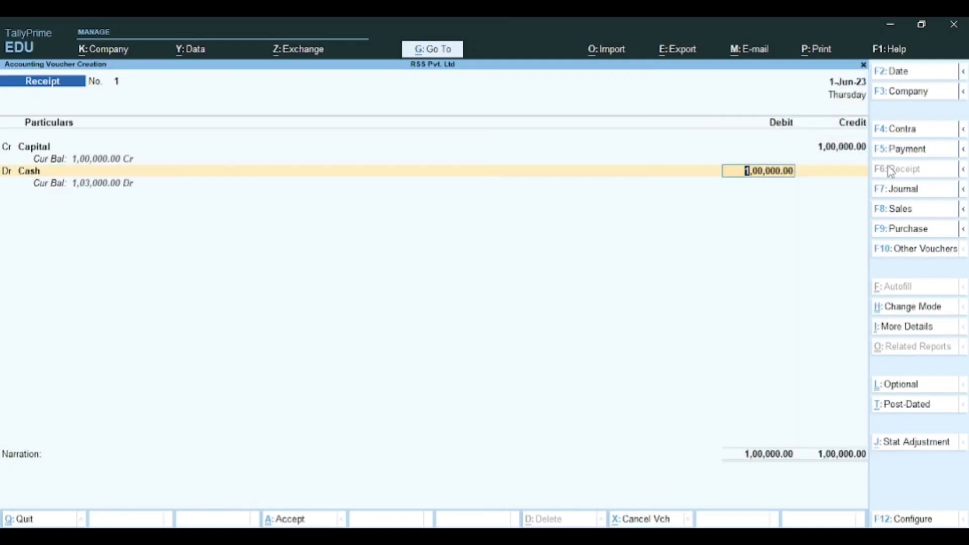
key("Return")
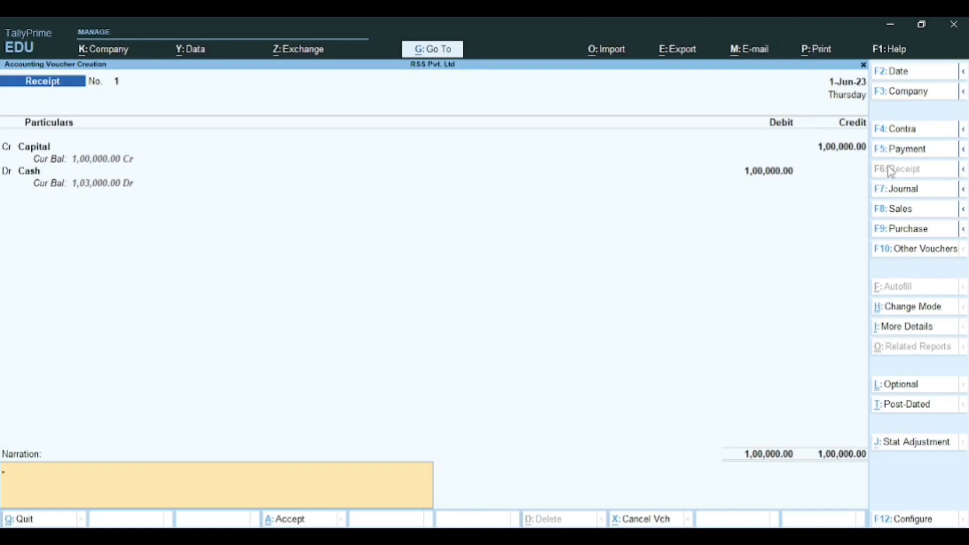
Step: Add the narration 'Being amount reiceived as capital' and save the receipt
type("Being amoun t")
key("BackSpace")
type("t reice")
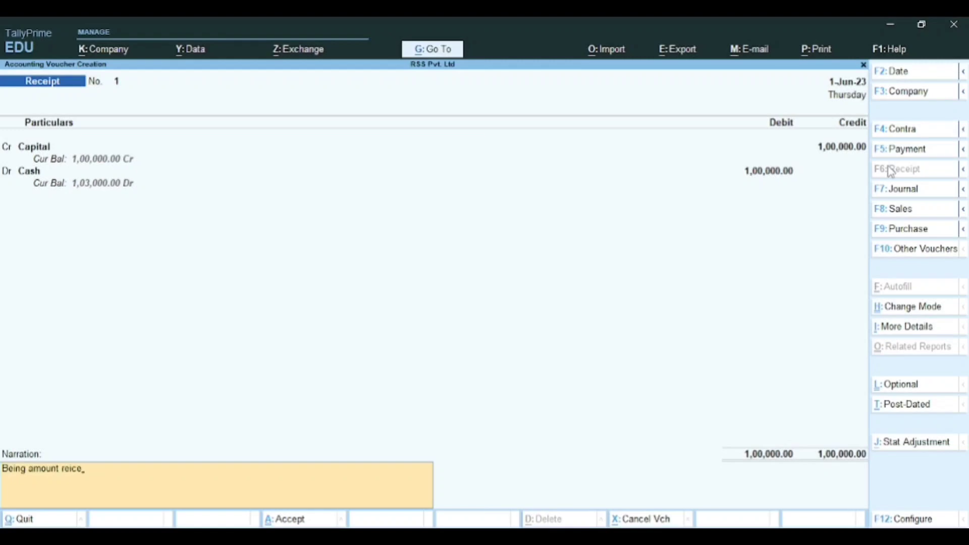
type("ived as capital")
key("Return")
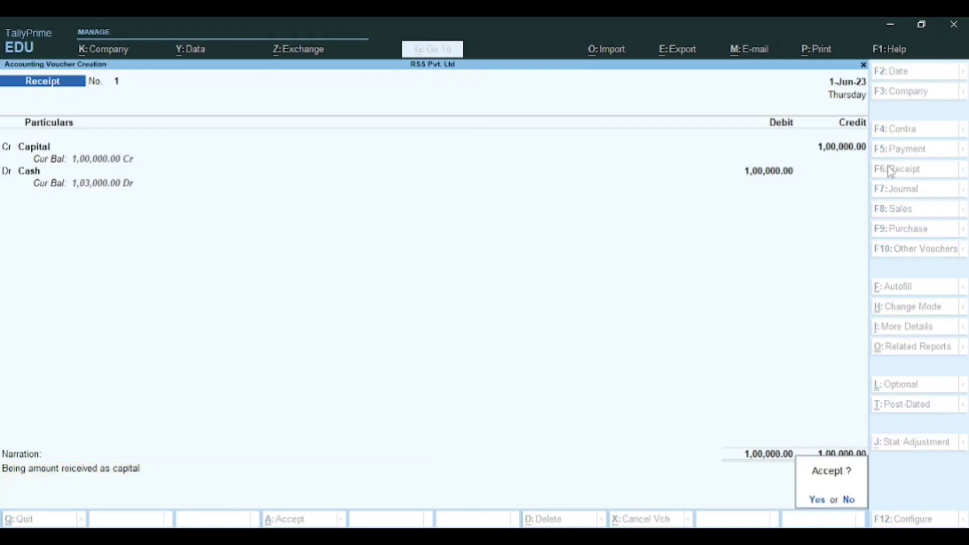
key("Return")
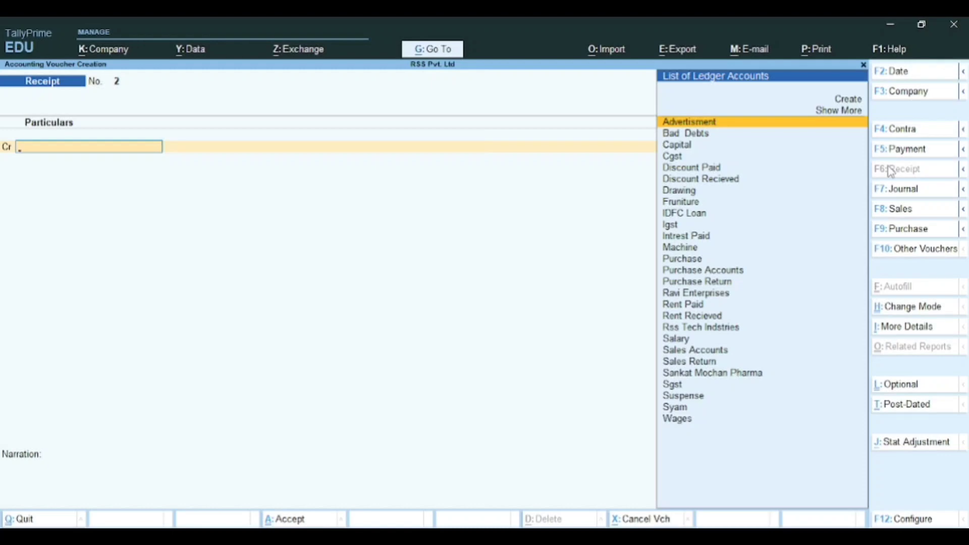
Step: Leave voucher creation, read the PDF's Contra voucher examples, then return to the Gateway
key("Escape")
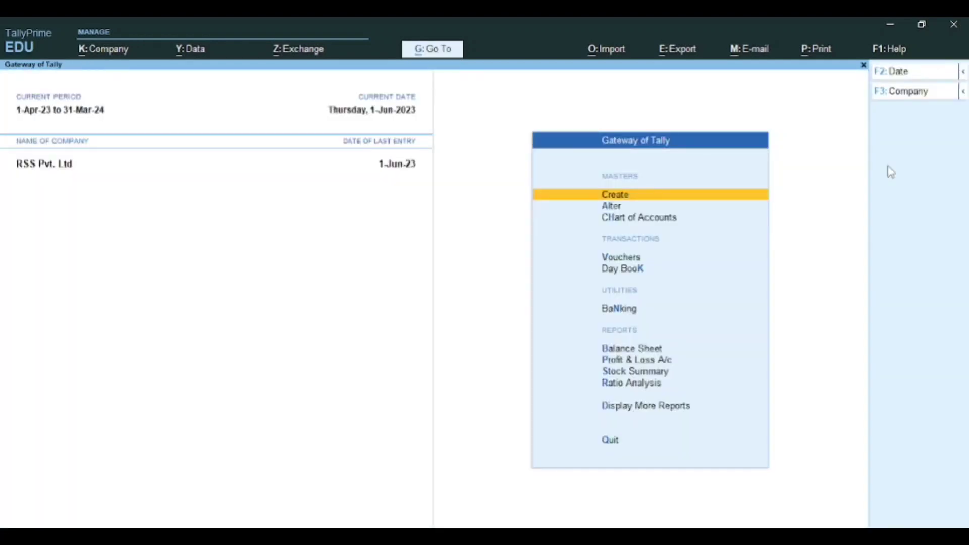
key("alt+Tab")
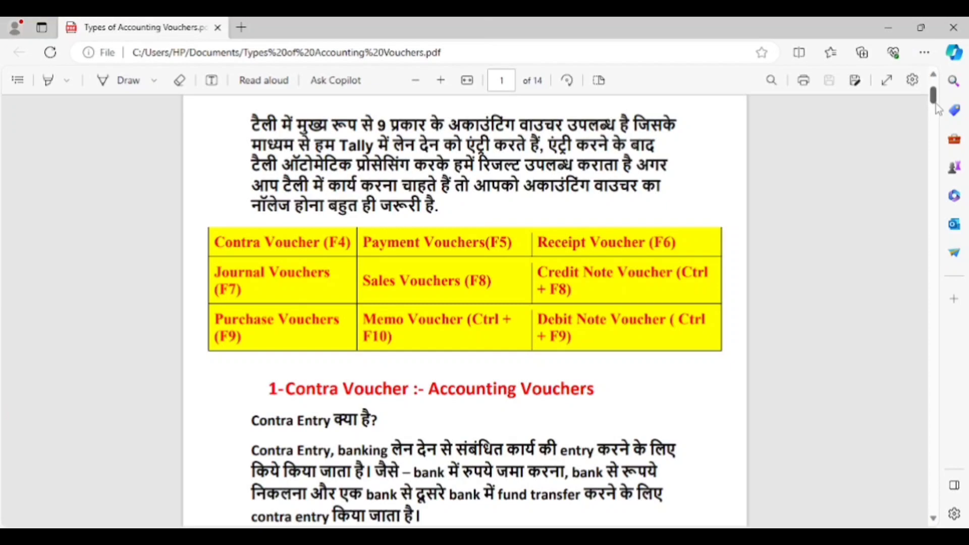
scroll(937, 111, "down", 1)
left_click_drag(933, 110, 936, 114)
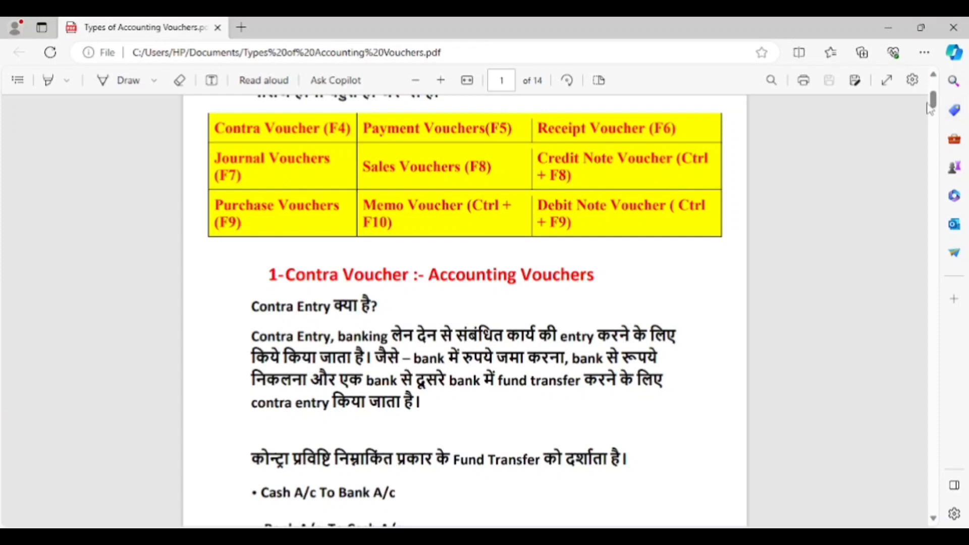
left_click_drag(933, 105, 940, 132)
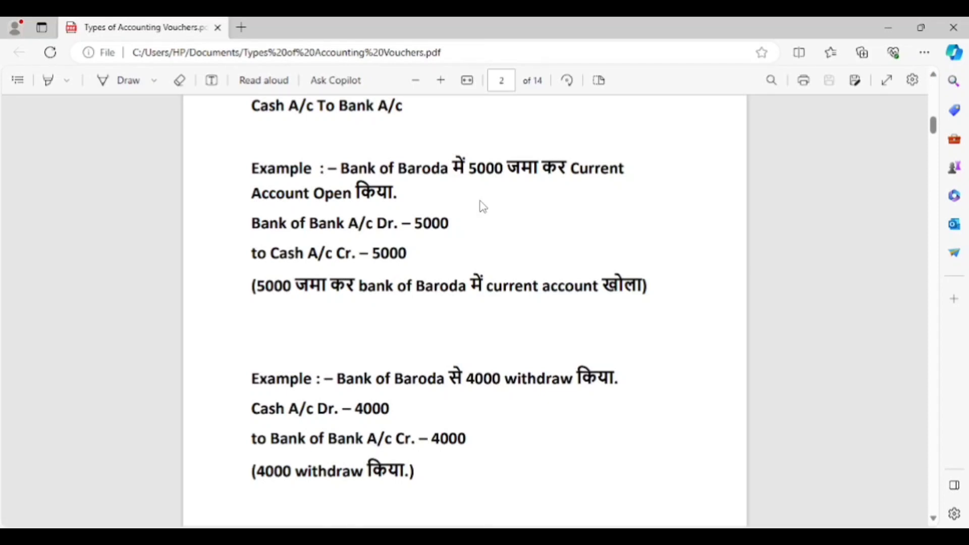
key("alt+Tab")
key("Down")
key("Down")
key("Down")
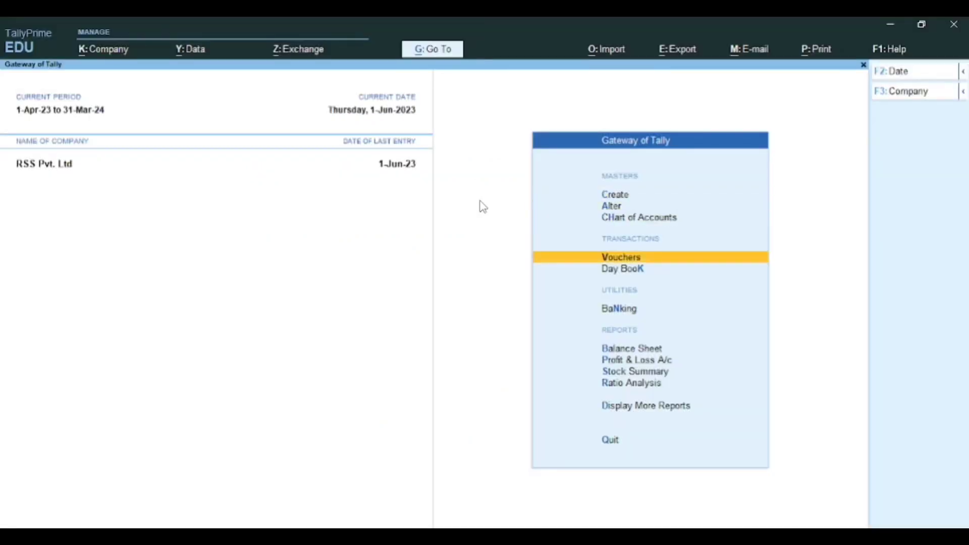
Step: Open voucher creation and switch the voucher type to Contra, No. 3
key("Down")
key("Up")
key("Return")
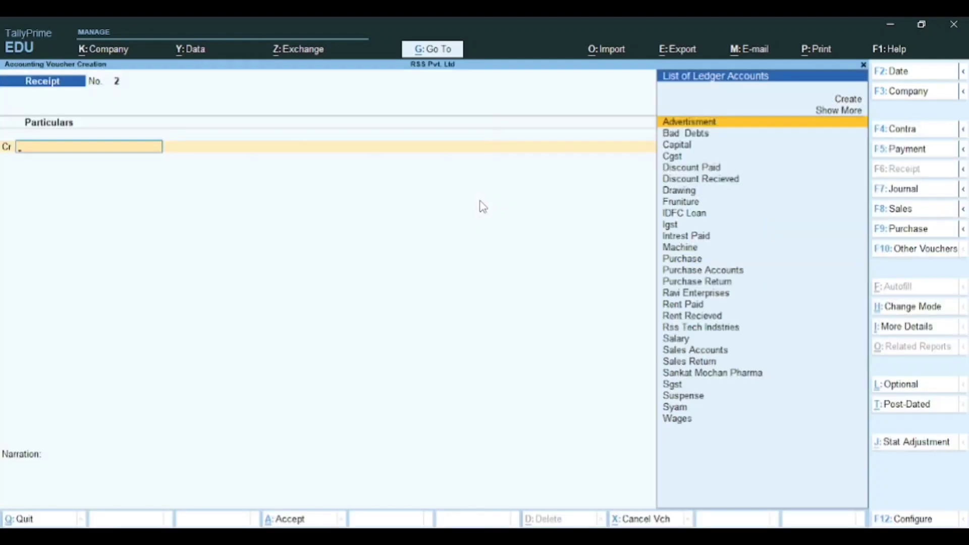
left_click(898, 132)
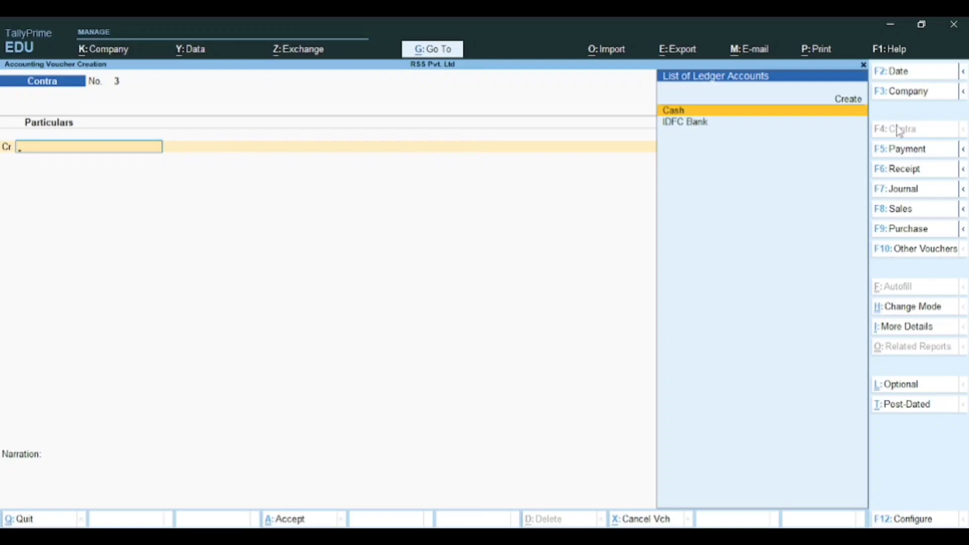
key("alt+Tab")
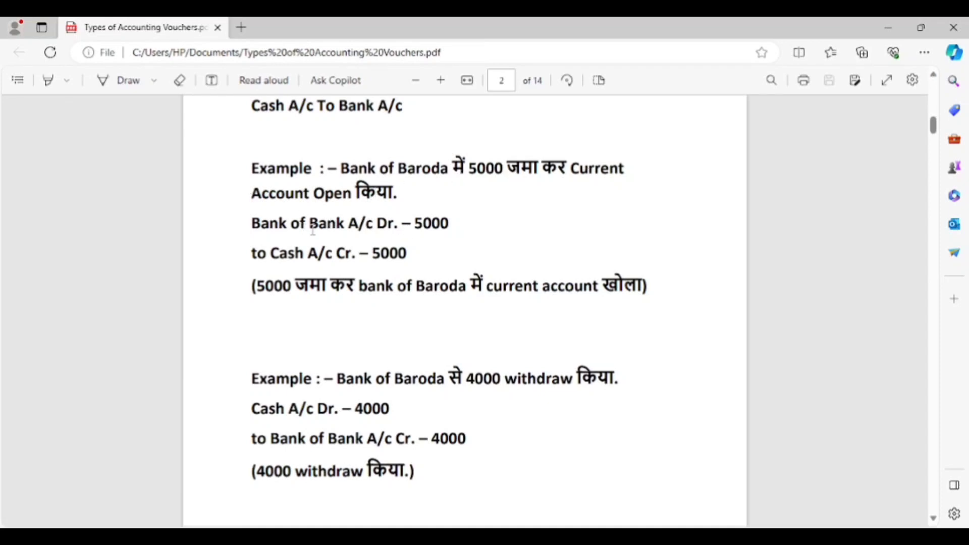
key("alt+Tab")
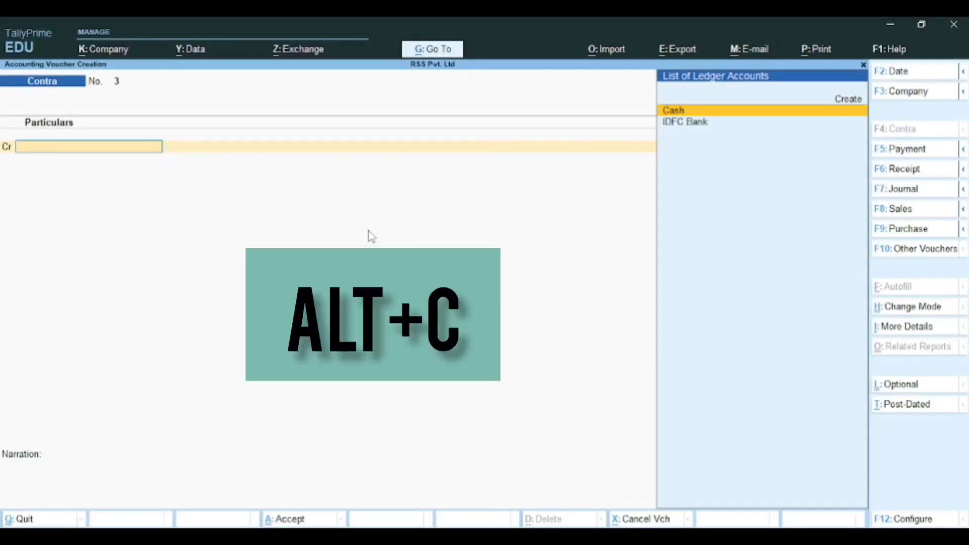
Step: Start a new ledger named Bank of Baroda under the Bank Accounts group
key("alt+c")
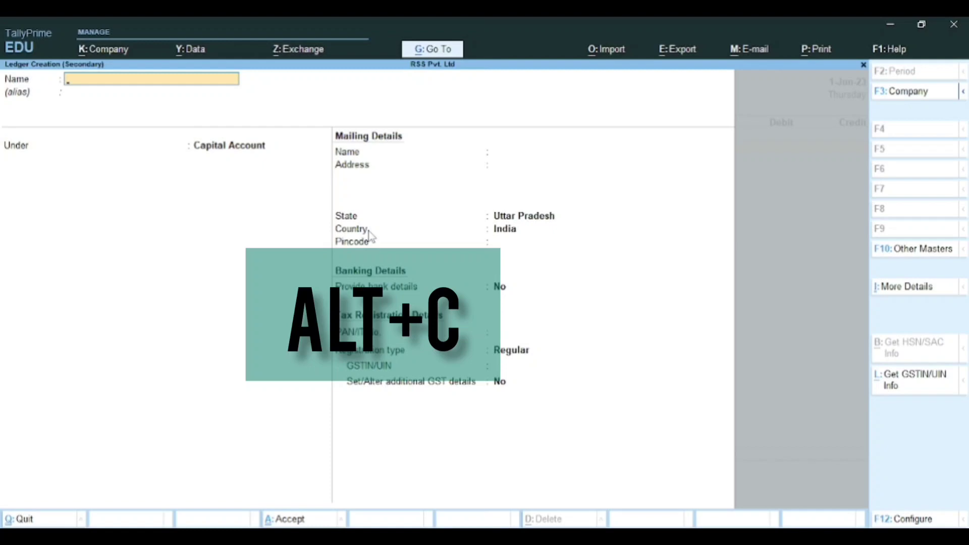
type("Ba")
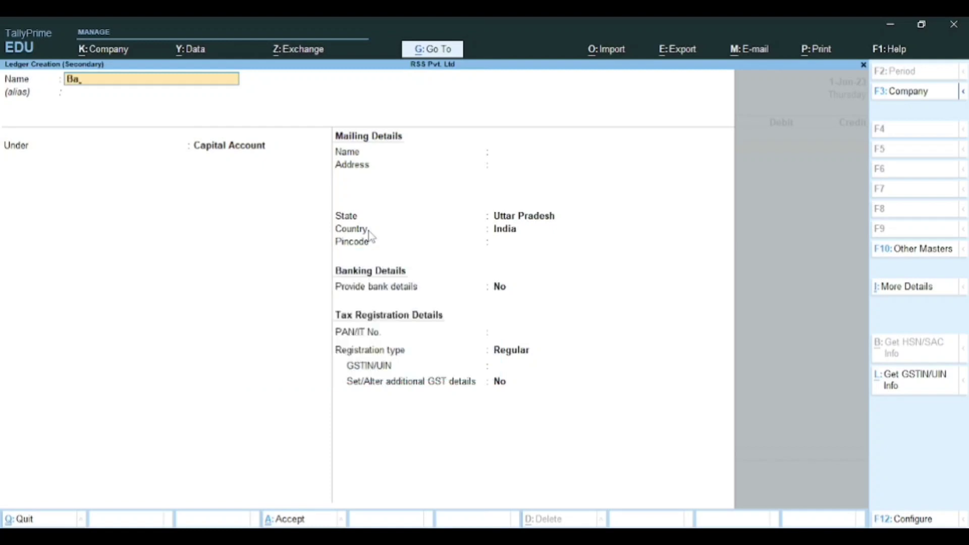
type("nk of Baroda")
key("Return")
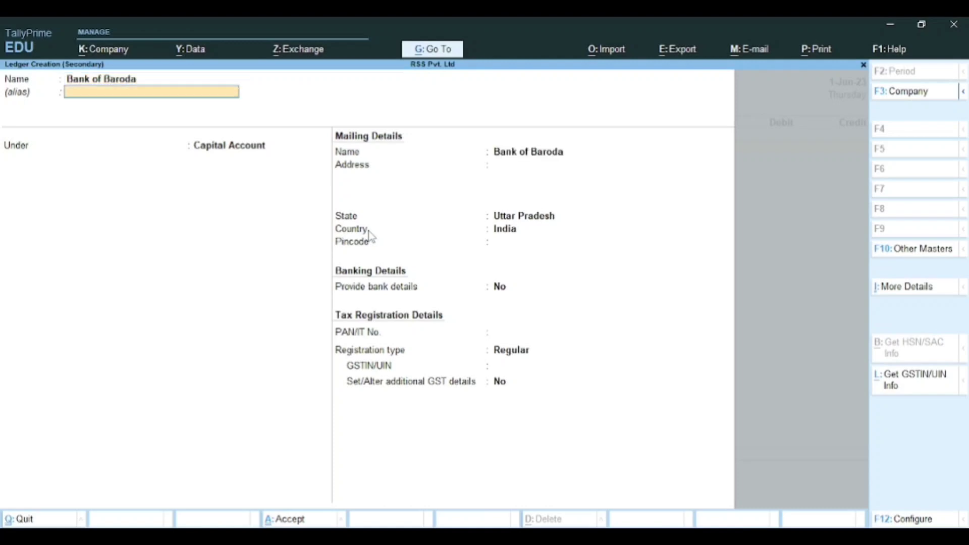
key("Return")
type("Ba")
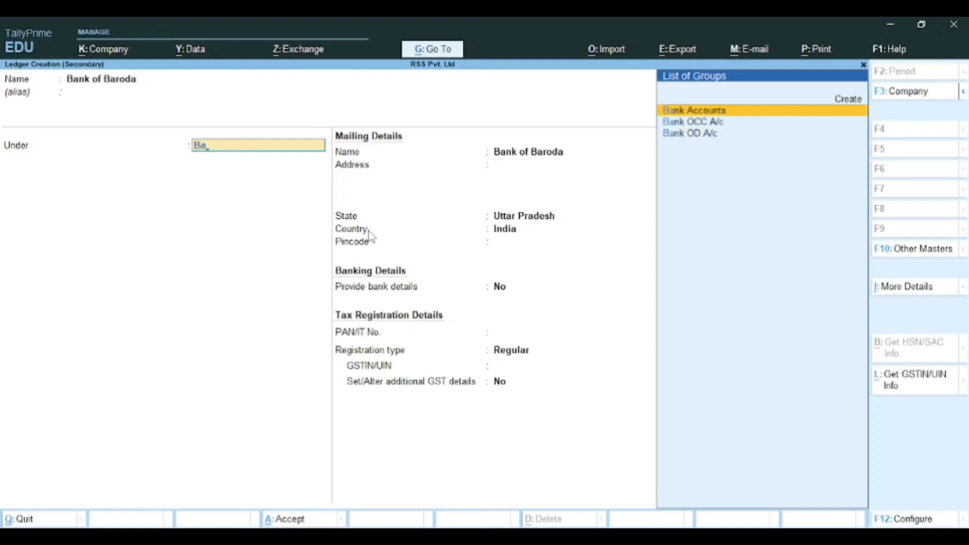
key("Return")
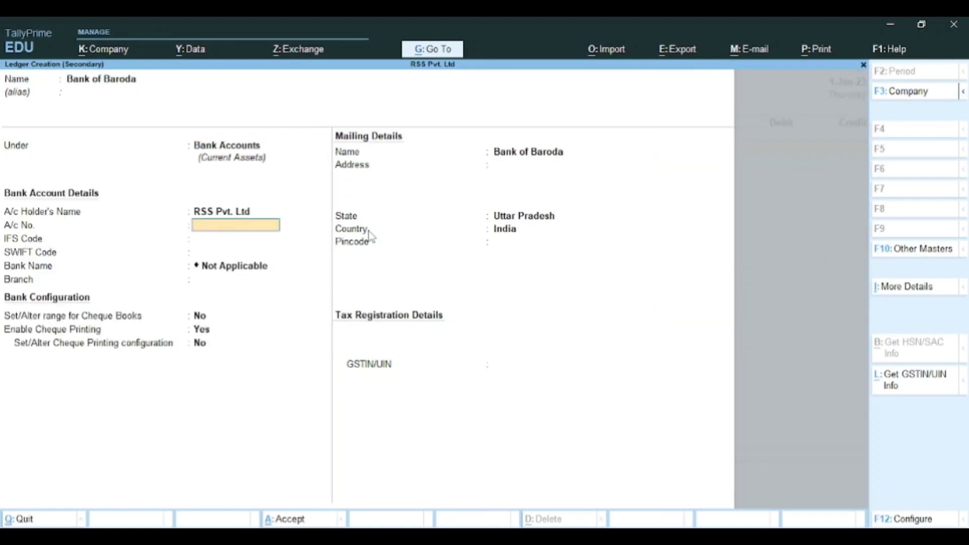
Step: Enter the Bank of Baroda account number and IFS code, then save the ledger
key("Return")
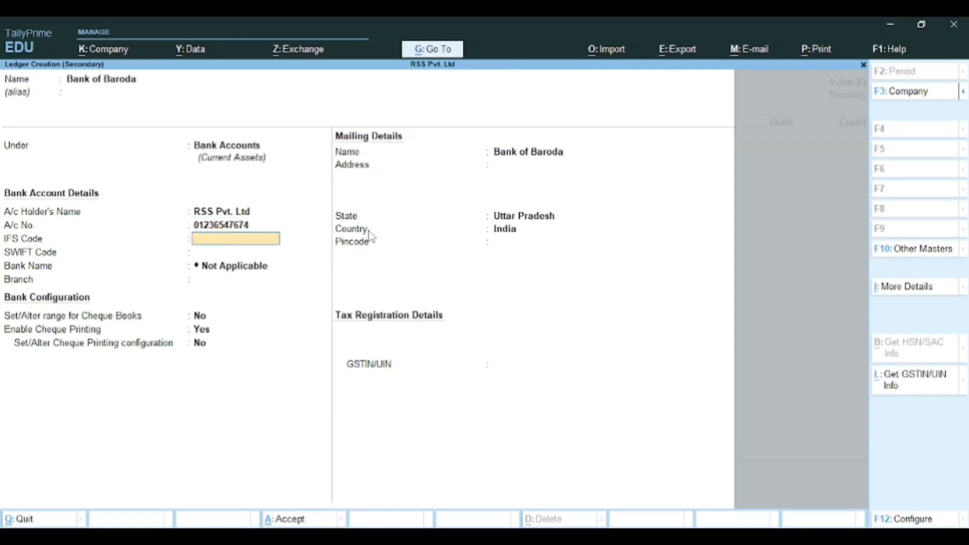
type("IFSBCUJS")
key("Return")
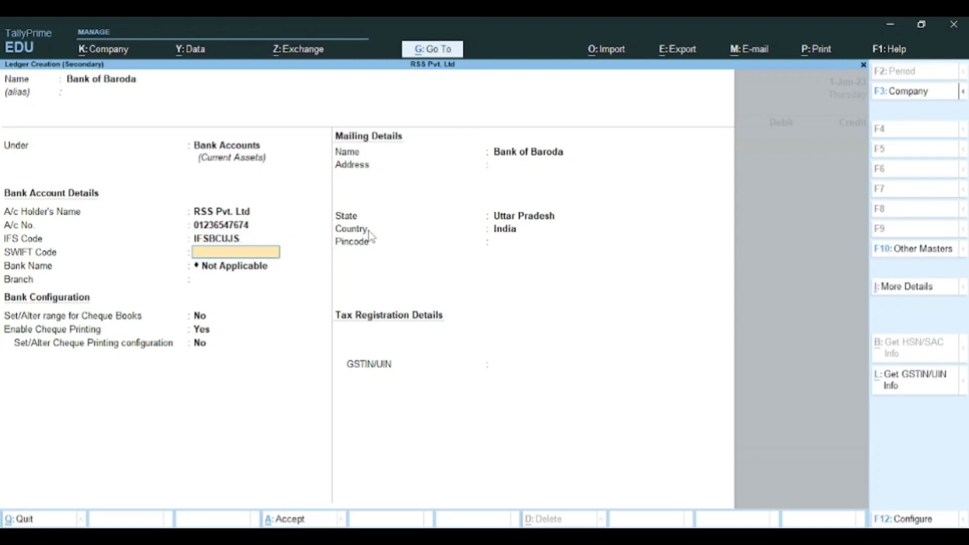
key("Return")
key("Return")
key("Return")
key("Return")
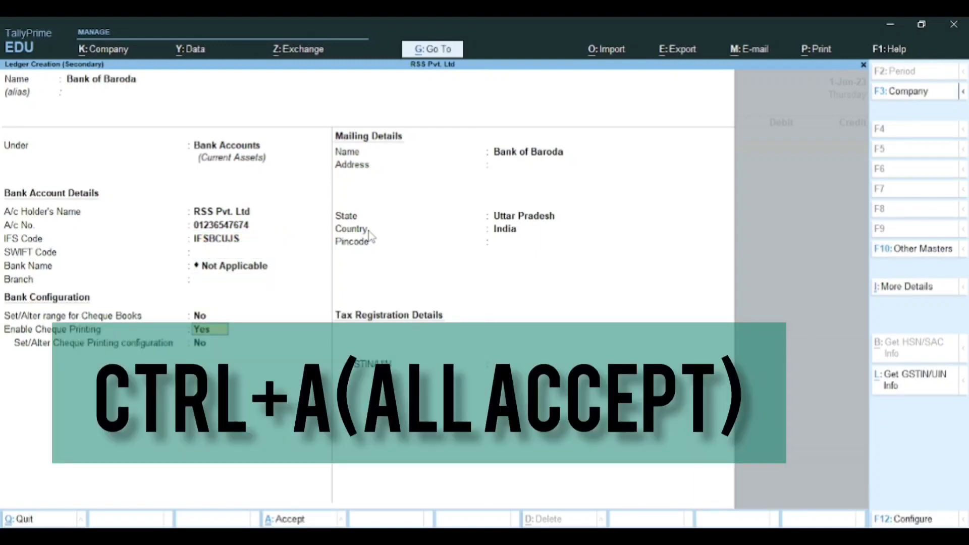
key("Return")
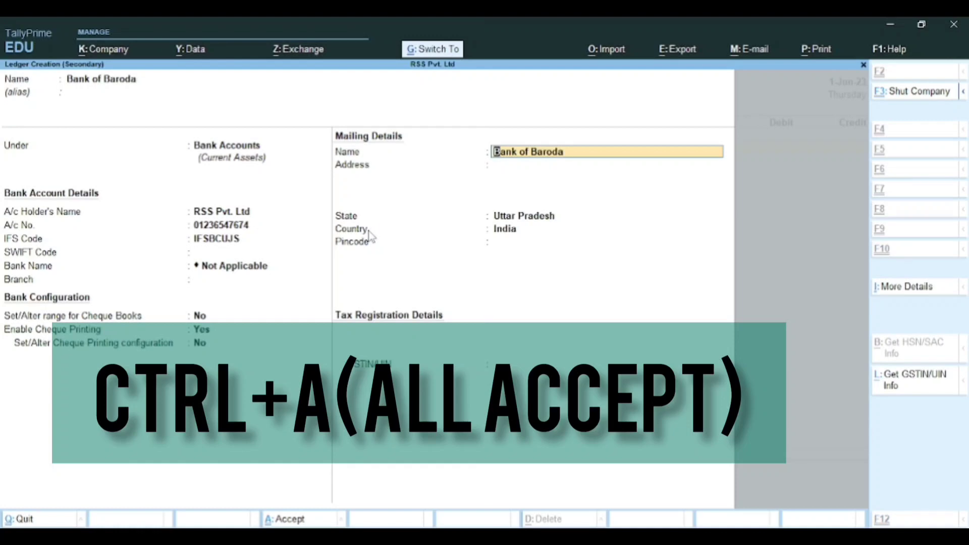
key("ctrl+a")
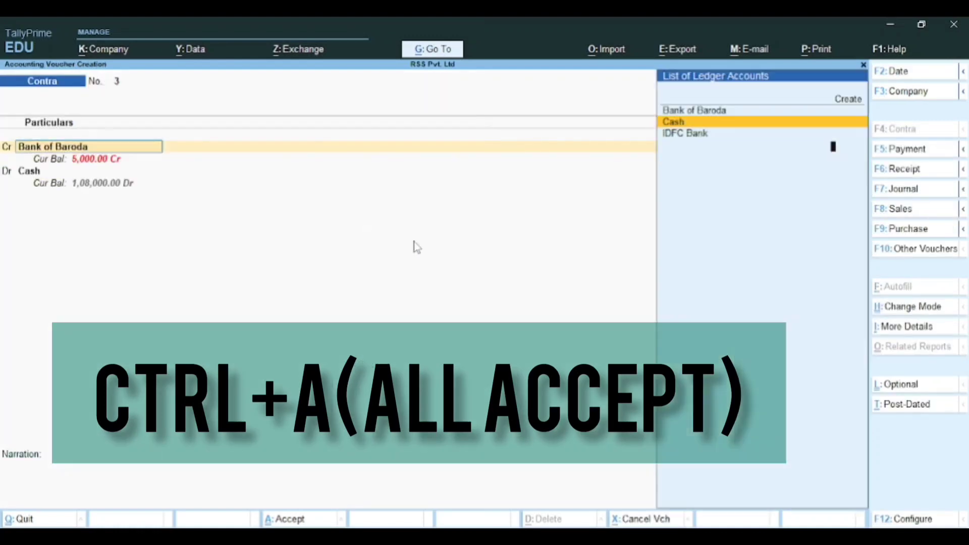
Step: Credit Cash 5,000 and debit Bank of Baroda 5,000 on Contra No. 3
key("Return")
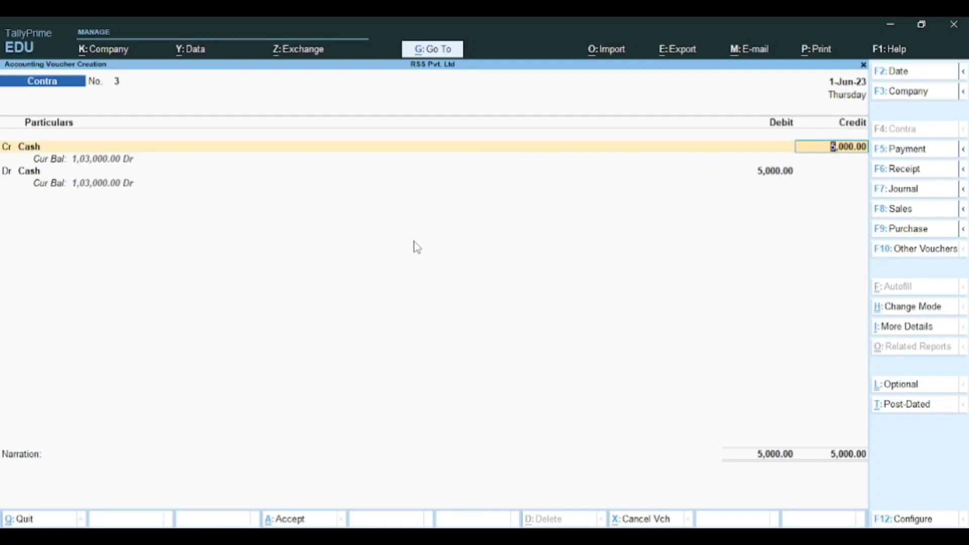
key("Return")
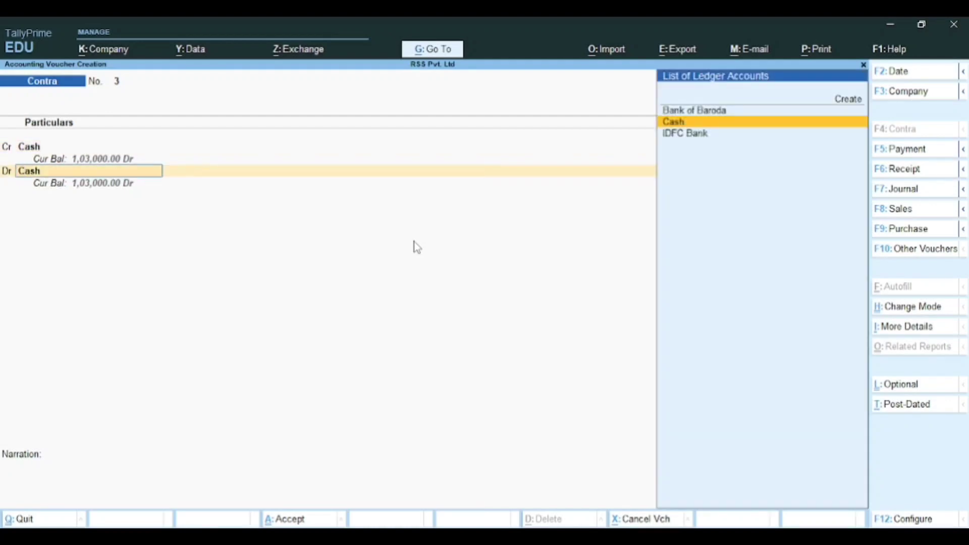
key("Up")
key("Return")
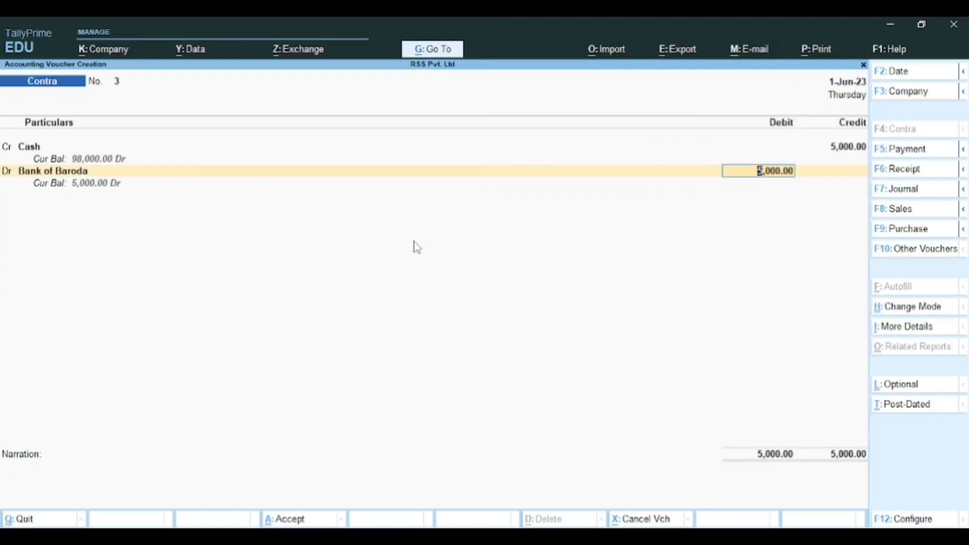
key("Return")
key("Return")
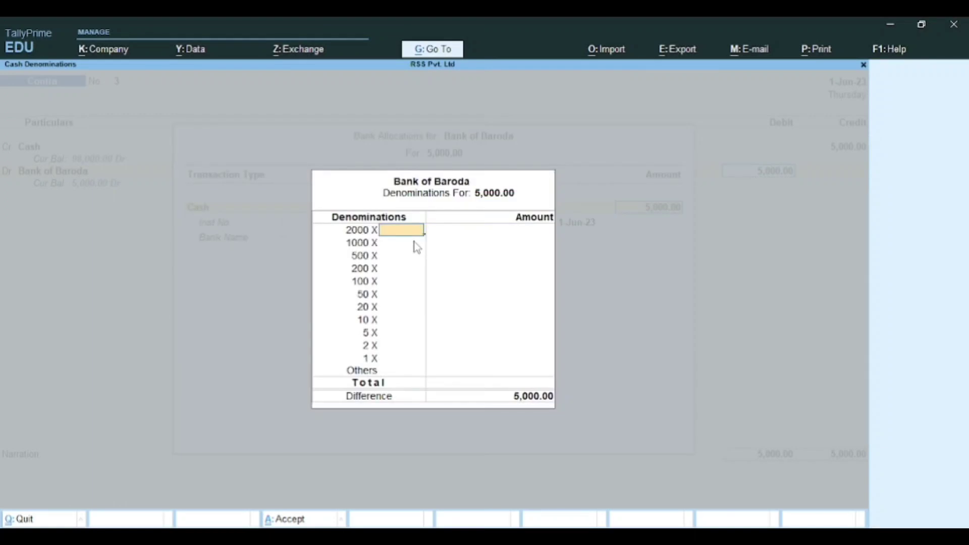
Step: Break the 5,000 cash into two 2000 notes and two 500 notes
type("2")
key("Return")
key("Return")
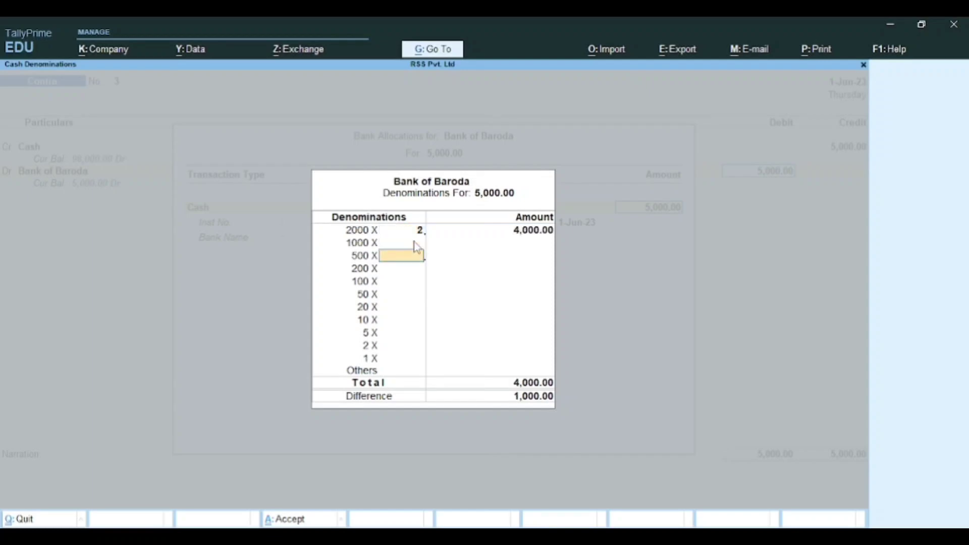
type("2")
key("Return")
key("Return")
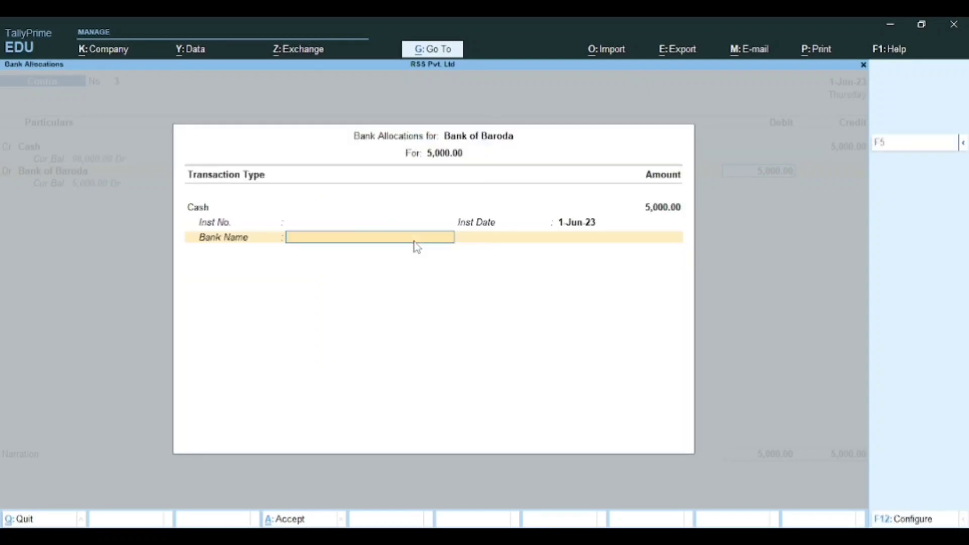
key("Return")
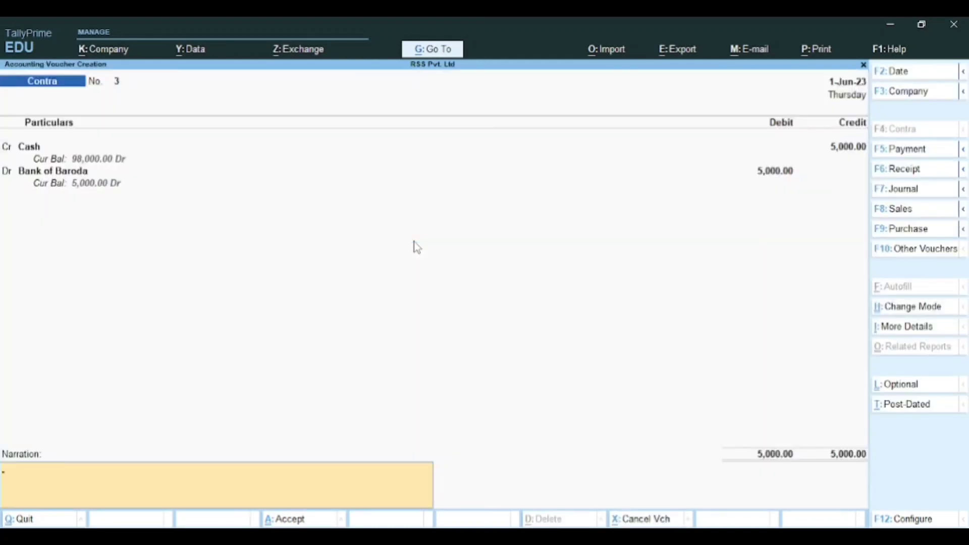
Step: Add the narration 'cash deposited to bank' and save Contra No. 3
type("cash deposited to bank")
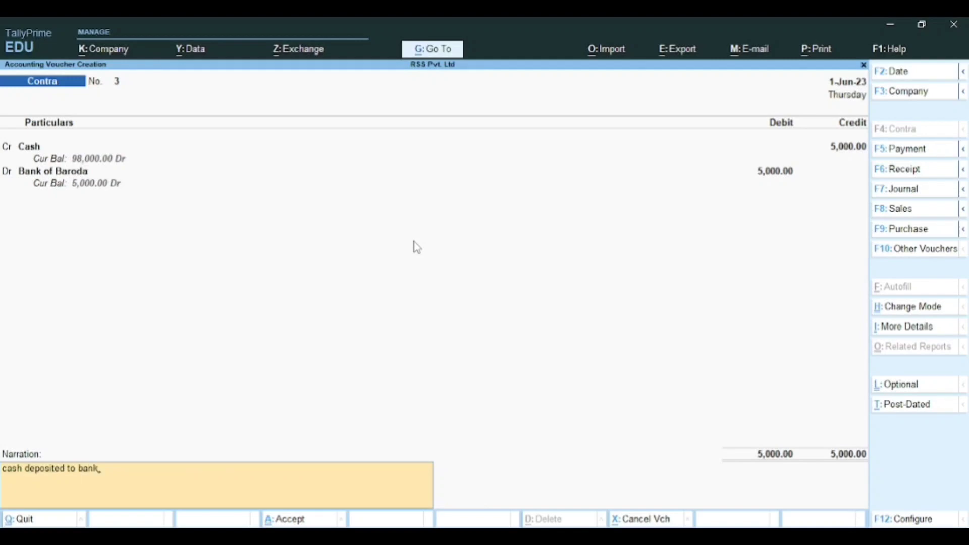
key("Return")
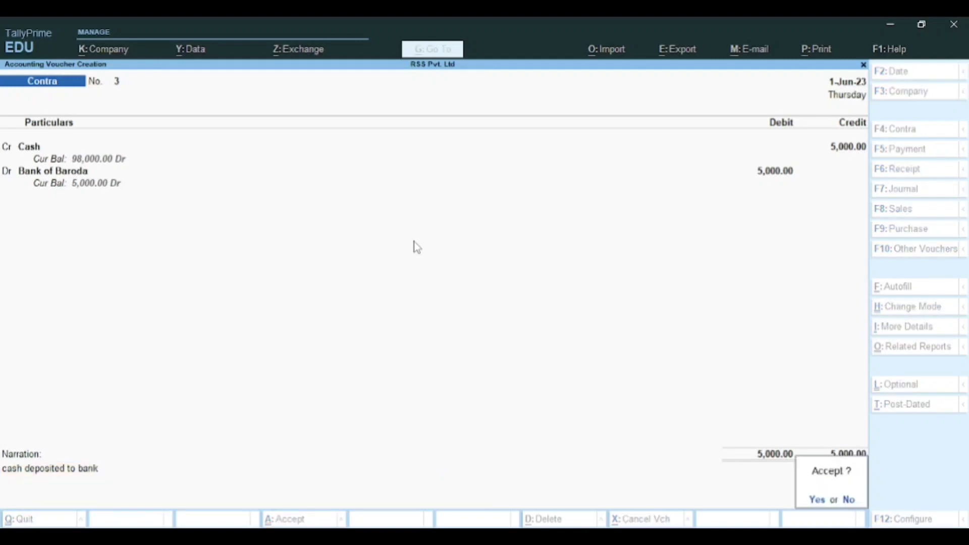
key("y")
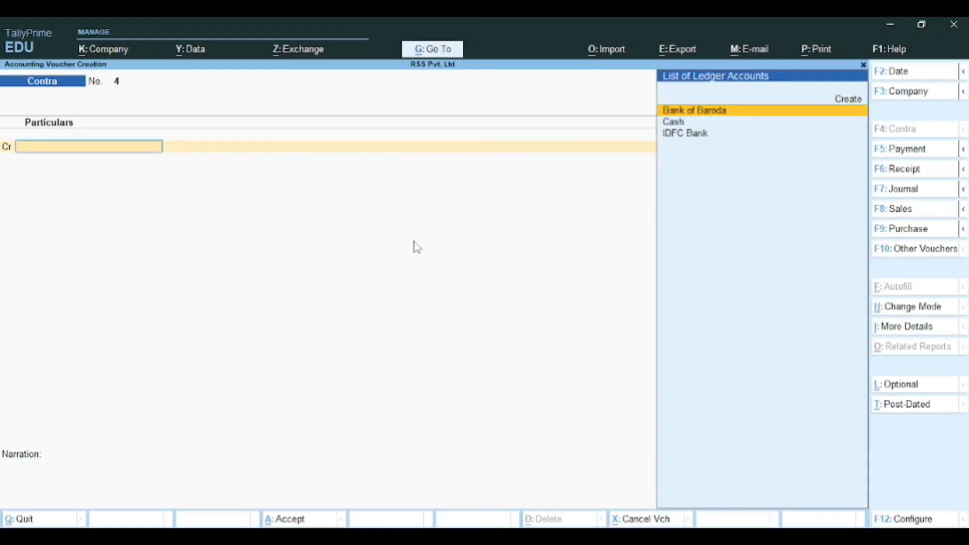
key("alt+Tab")
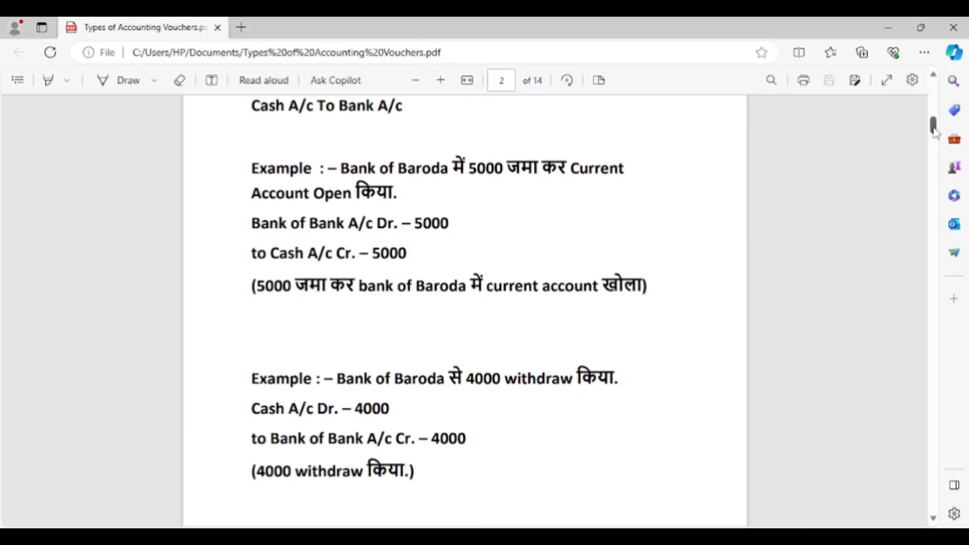
Step: Scroll the PDF notes to the Fund Transfer section, then return to blank Contra No. 4
left_click_drag(935, 132, 936, 141)
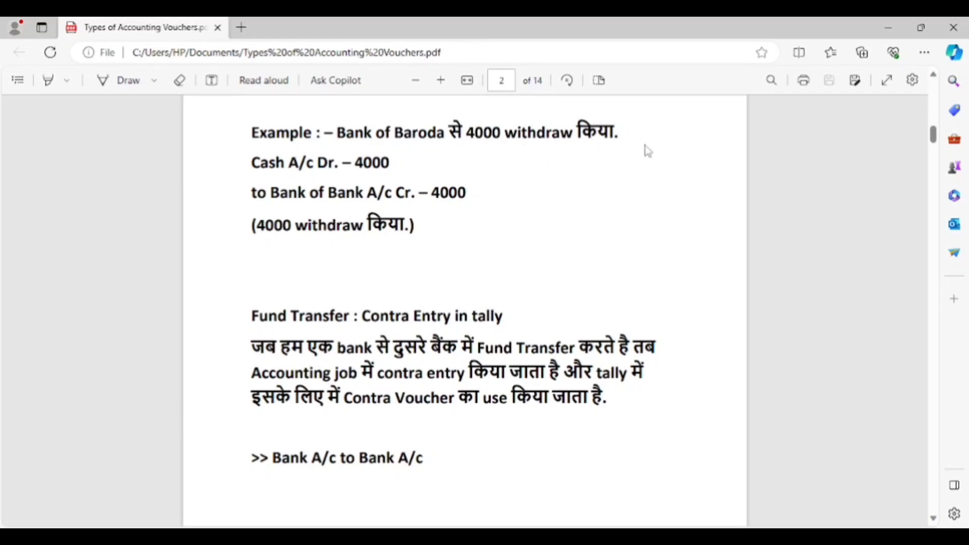
key("alt+Tab")
key("alt+Tab")
key("alt+Tab")
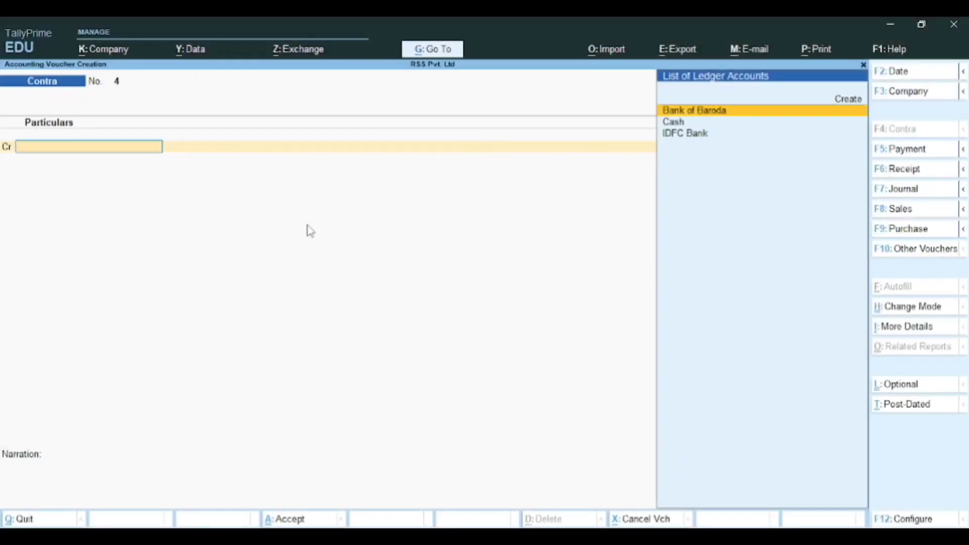
key("alt+Tab")
key("alt+Tab")
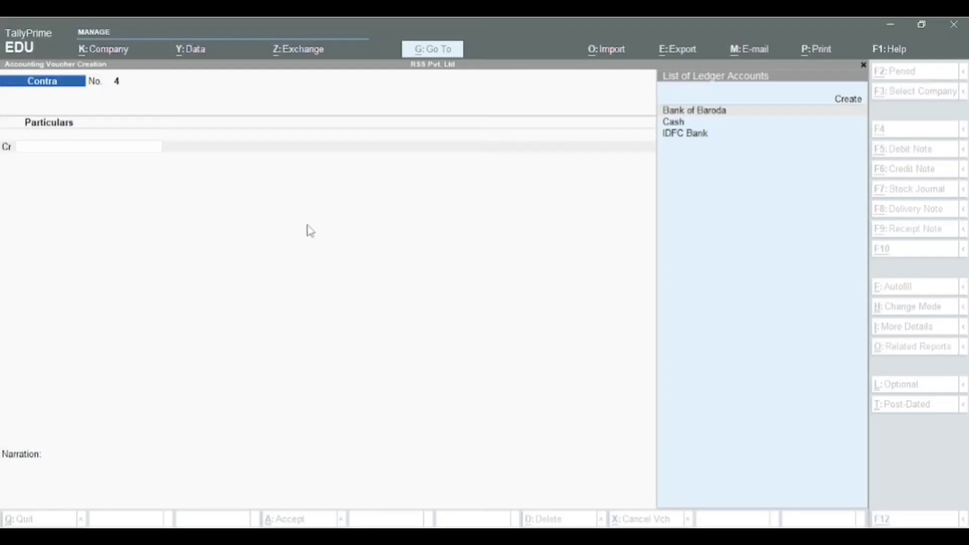
Step: Credit Bank of Baroda with 4,000 and accept the 4,000.00 cheque allocation
type("Bank")
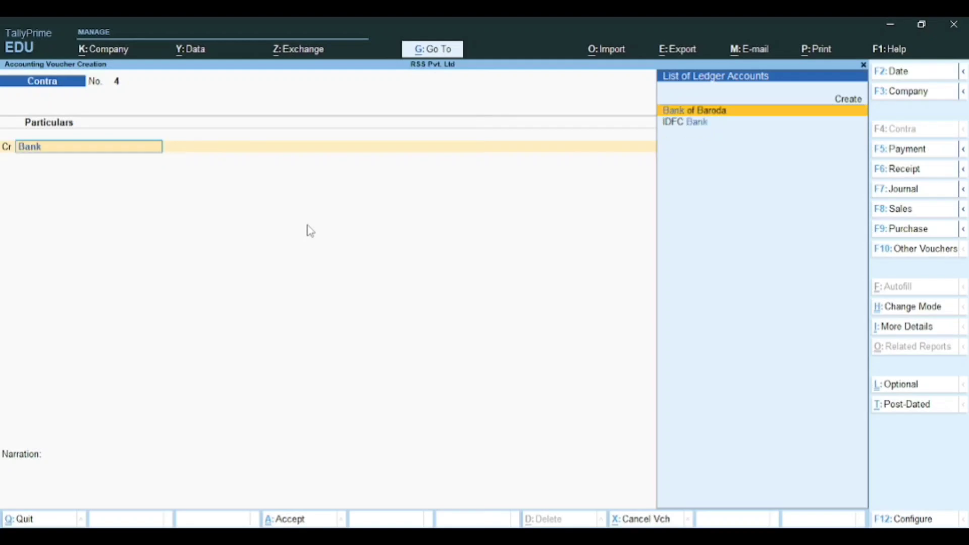
key("Return")
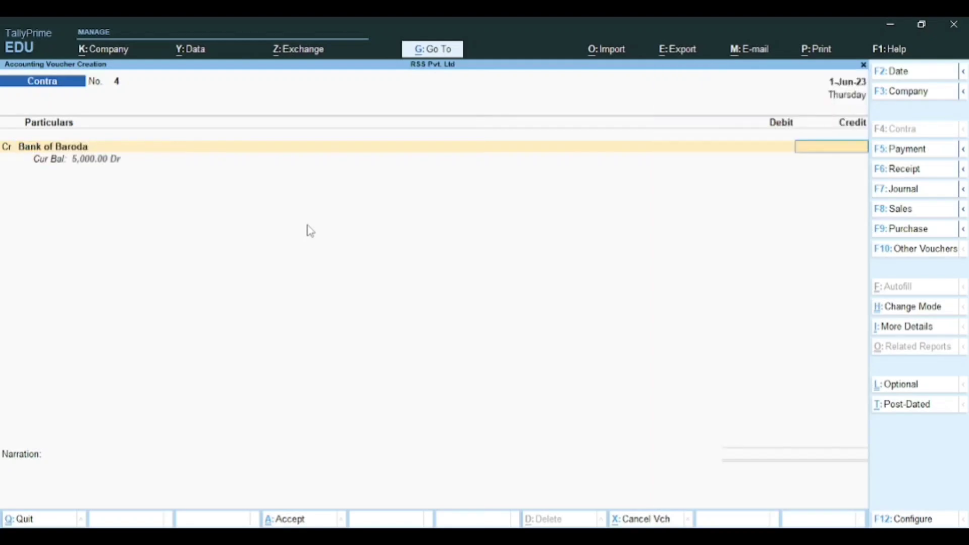
key("alt+Tab")
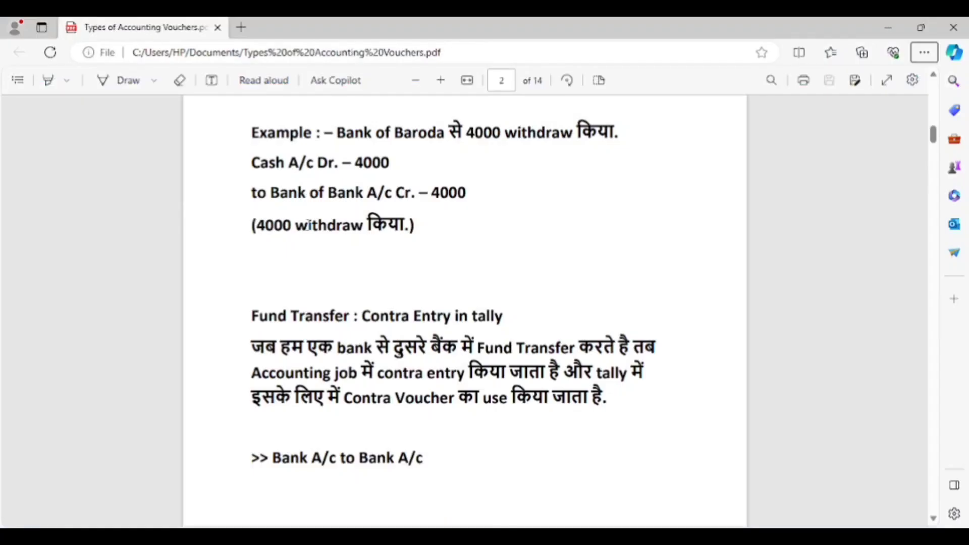
key("alt+Tab")
type("4000")
key("Return")
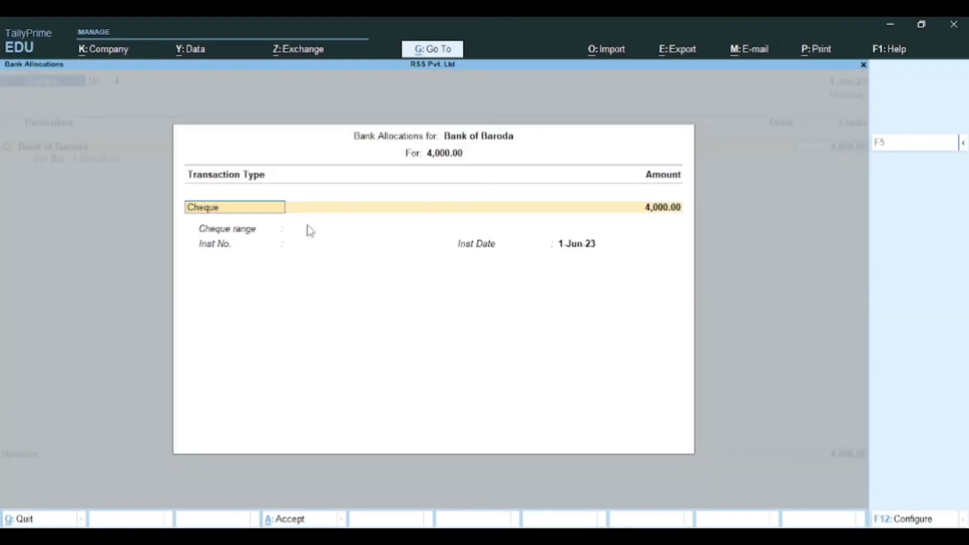
key("Return")
key("Return")
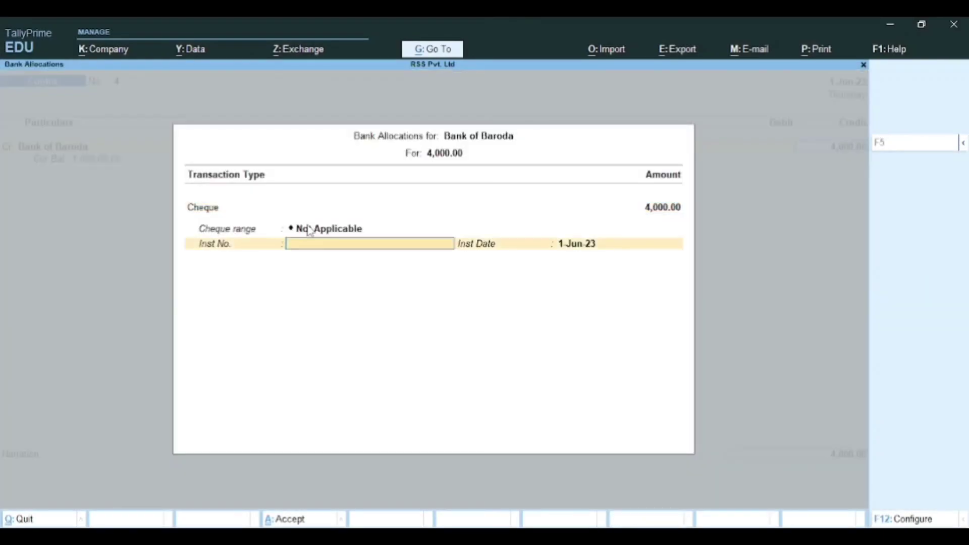
key("Return")
key("Return")
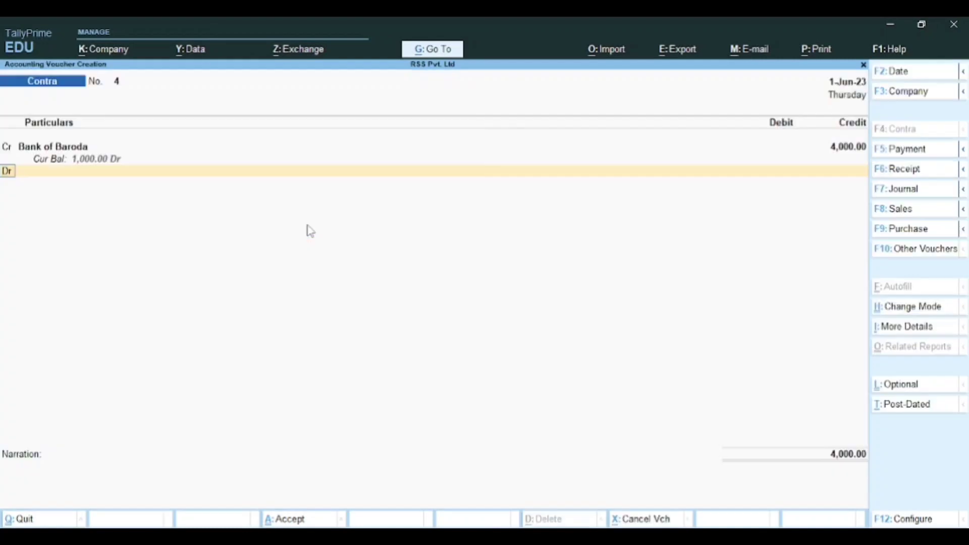
Step: Debit Cash 4,000 and add the narration 'cash withdrwal from bank'
key("Return")
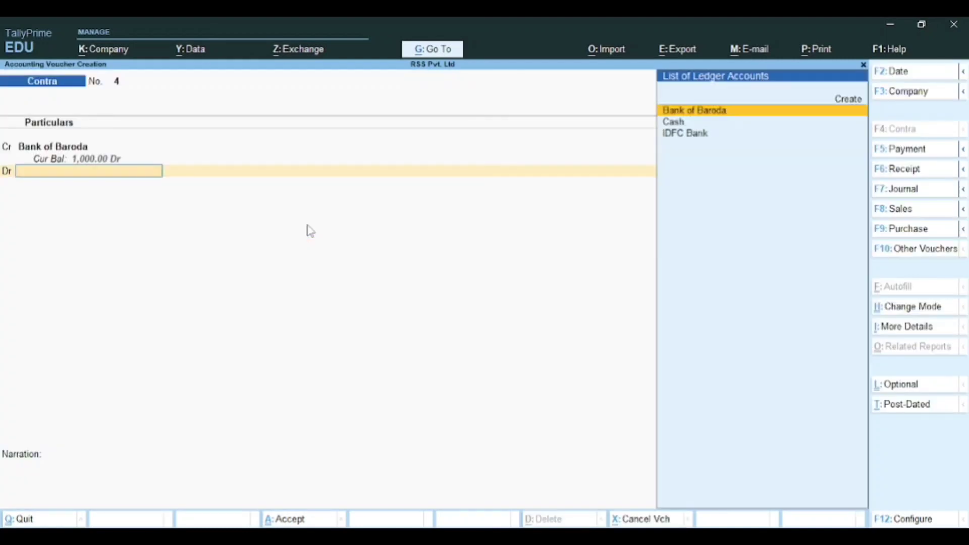
key("Down")
key("Return")
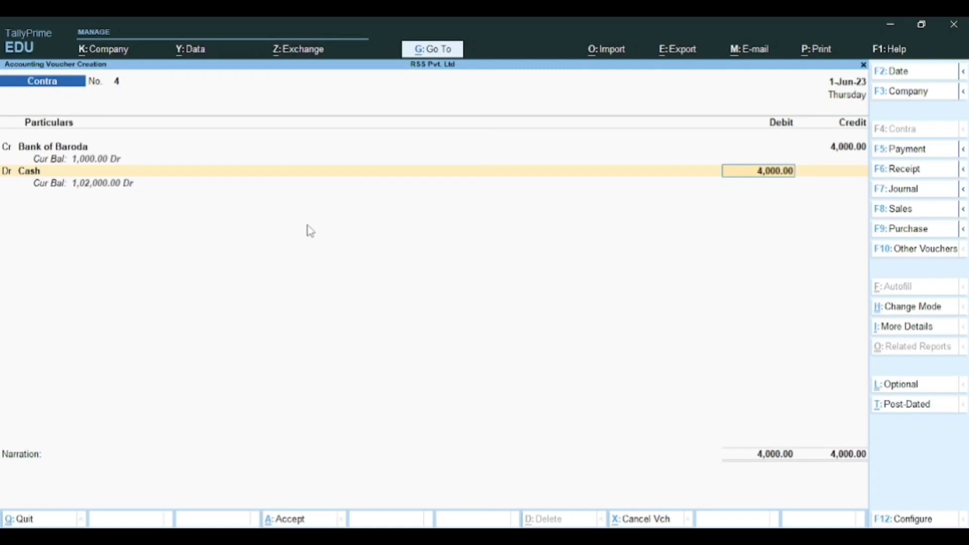
key("Return")
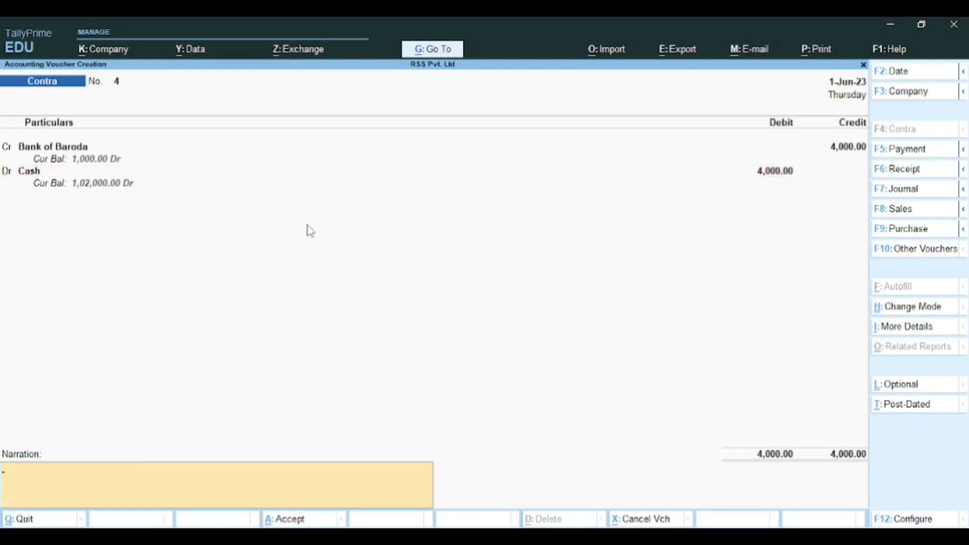
type("cash withdr")
type("wal from bank")
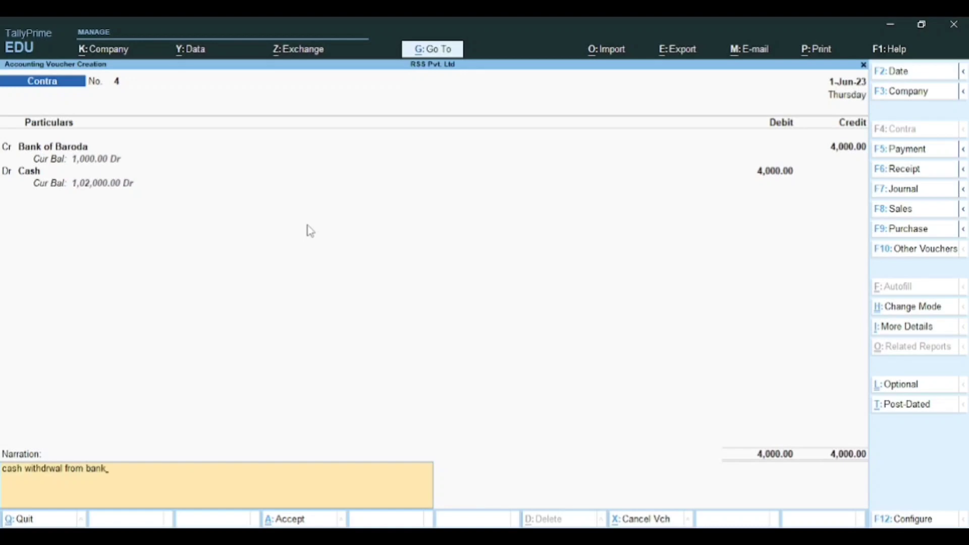
key("Return")
key("Return")
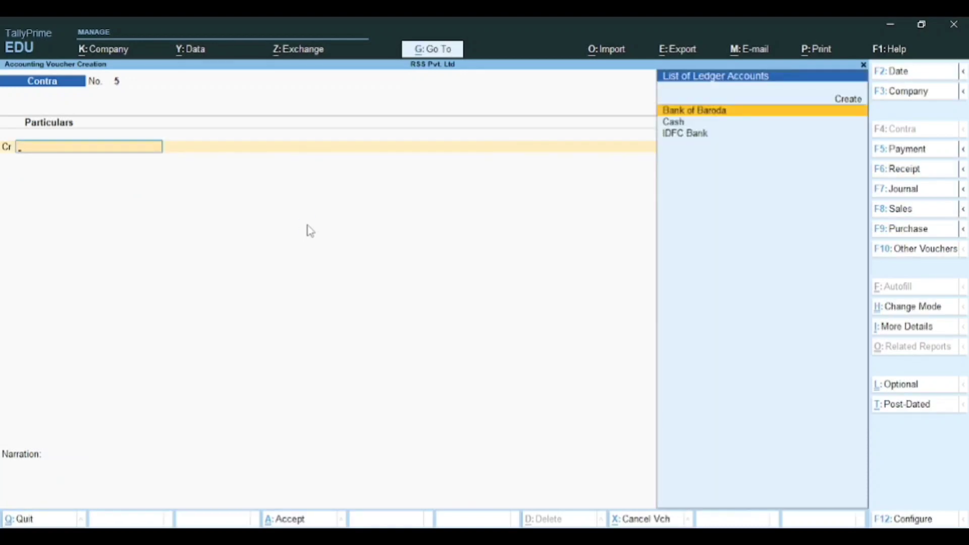
Step: Scroll the vouchers PDF to page 3's State Bank of India to Bank of Baroda fund-transfer example
key("alt+Tab")
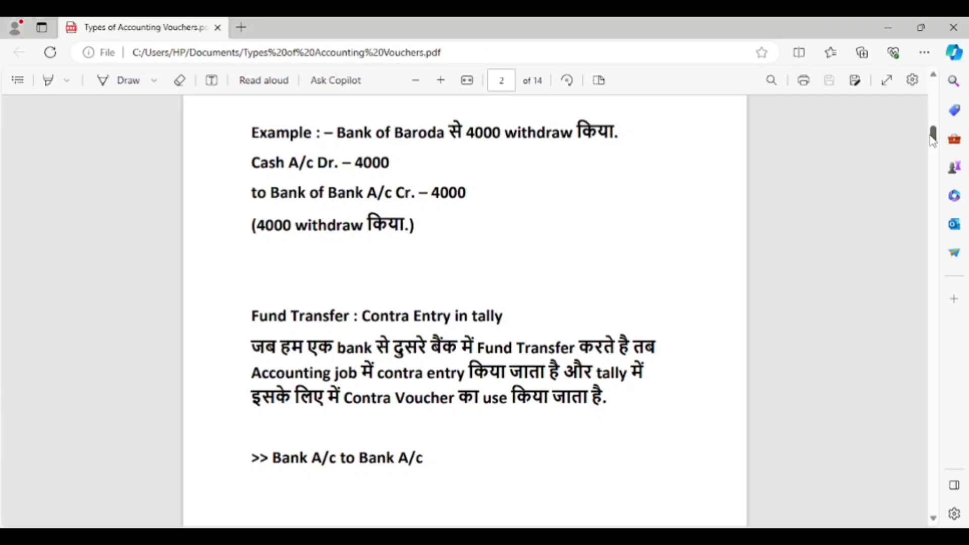
scroll(933, 146, "down", 3)
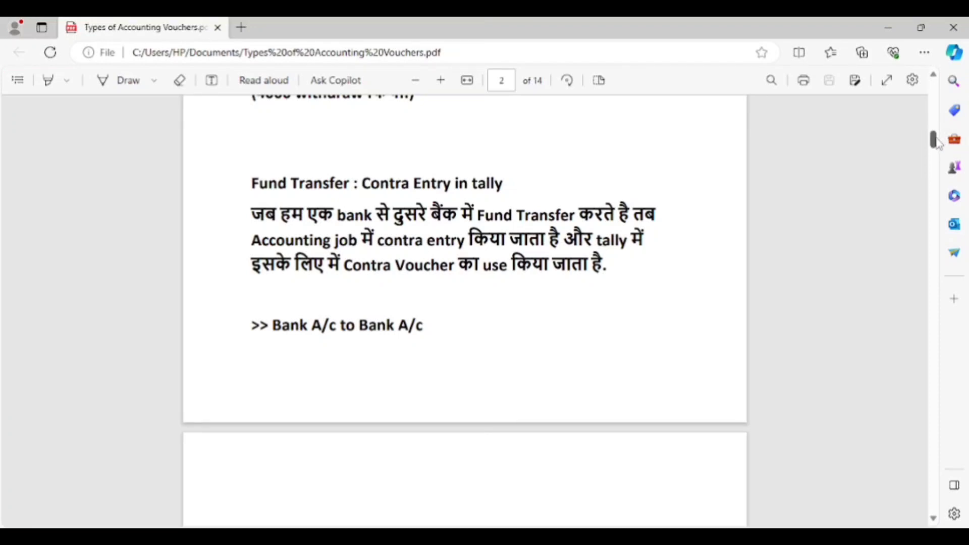
left_click_drag(938, 144, 938, 152)
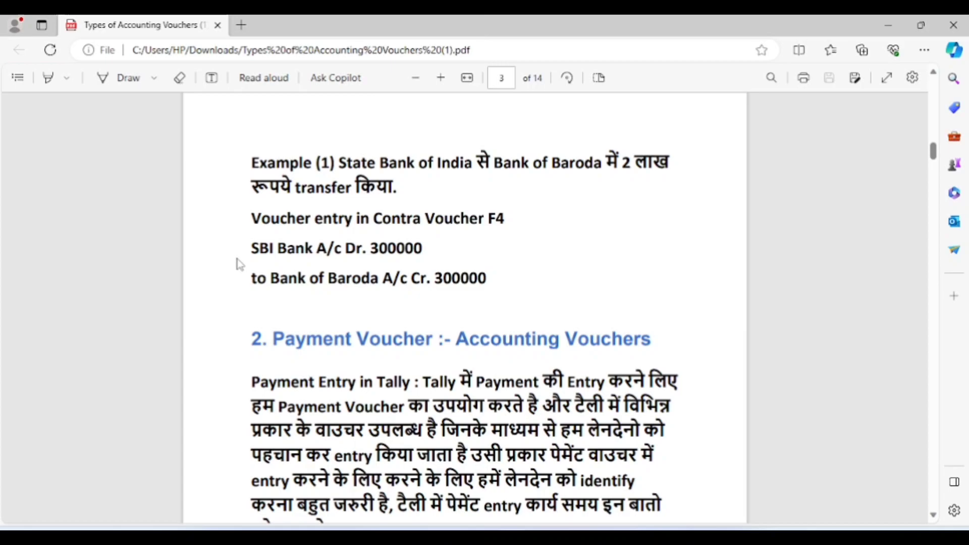
key("alt+Tab")
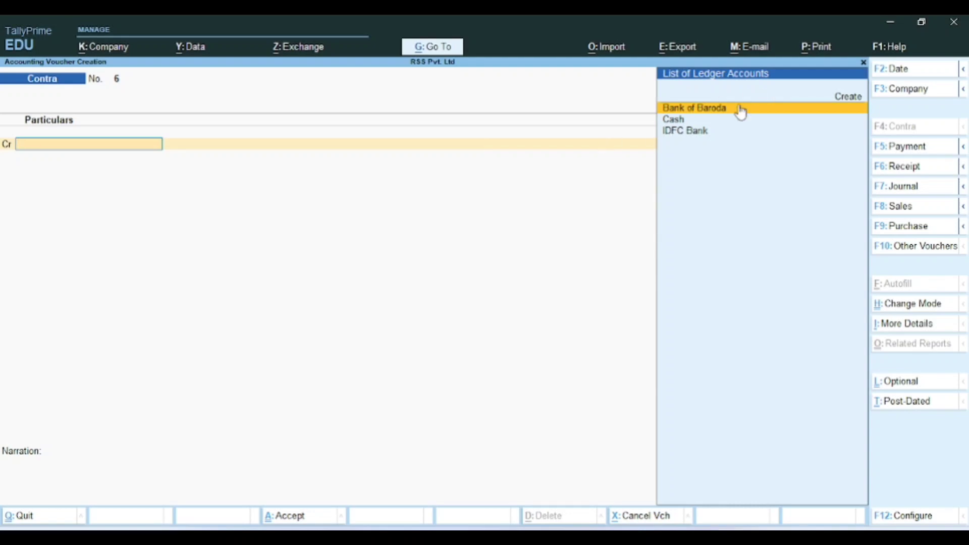
key("alt+Tab")
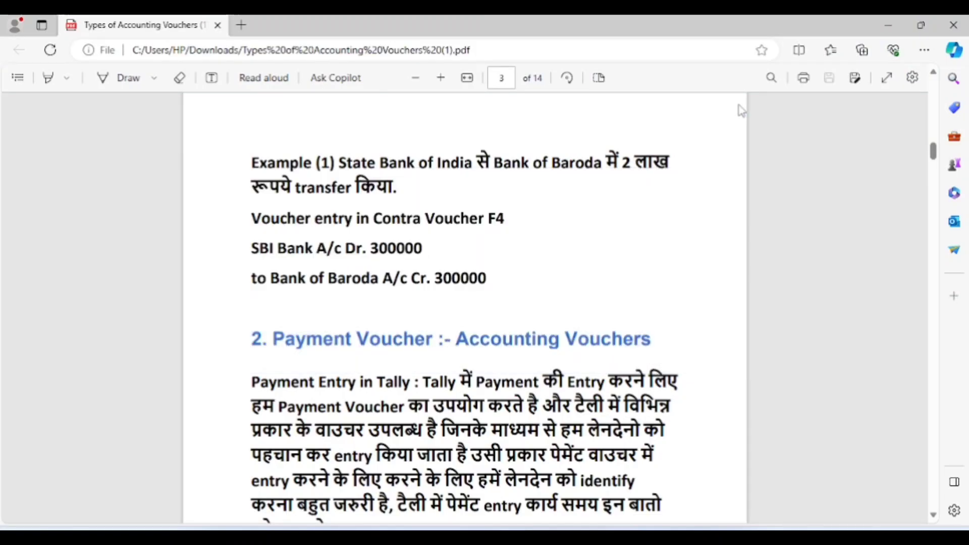
key("alt+Tab")
key("Down")
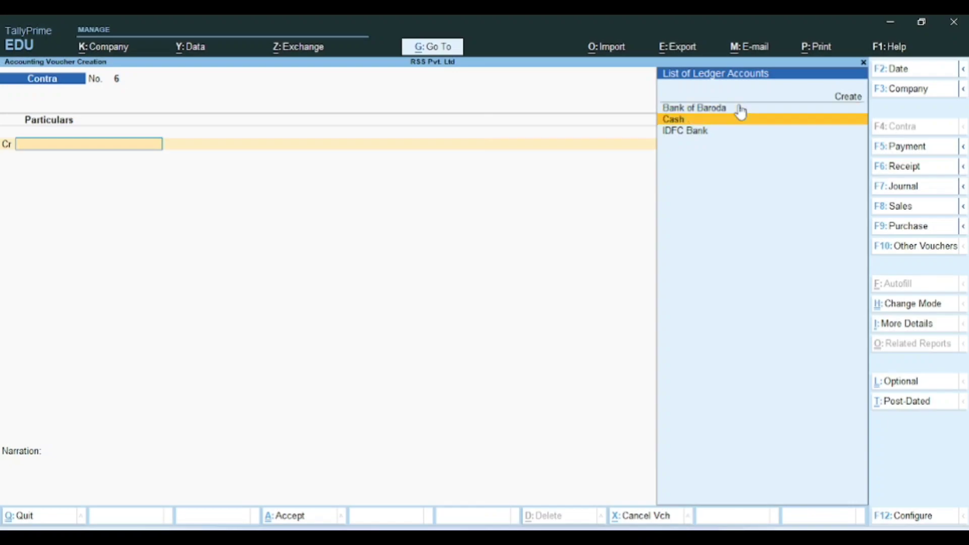
key("alt+Tab")
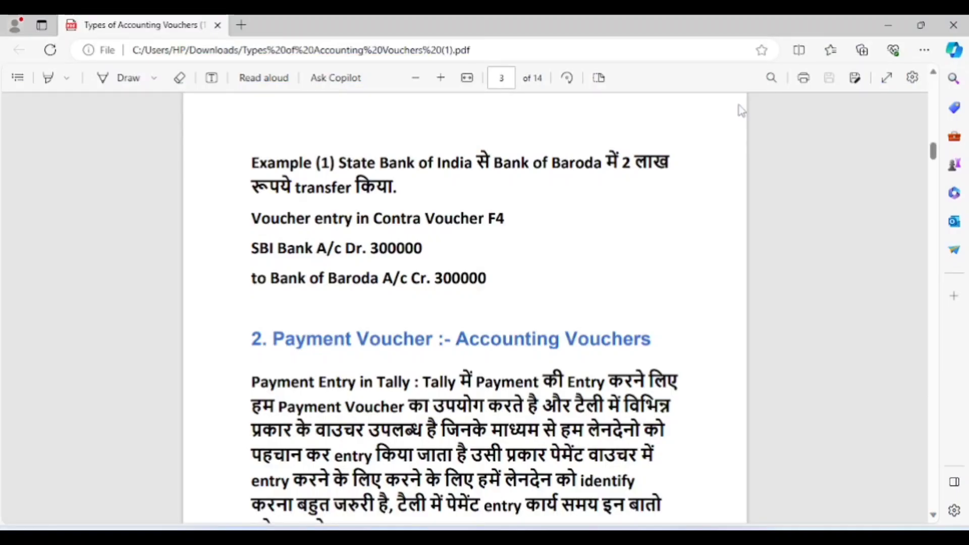
key("alt+Tab")
Step: Credit IDFC Bank with 8,000 and complete its cheque allocation details
key("Down")
key("Down")
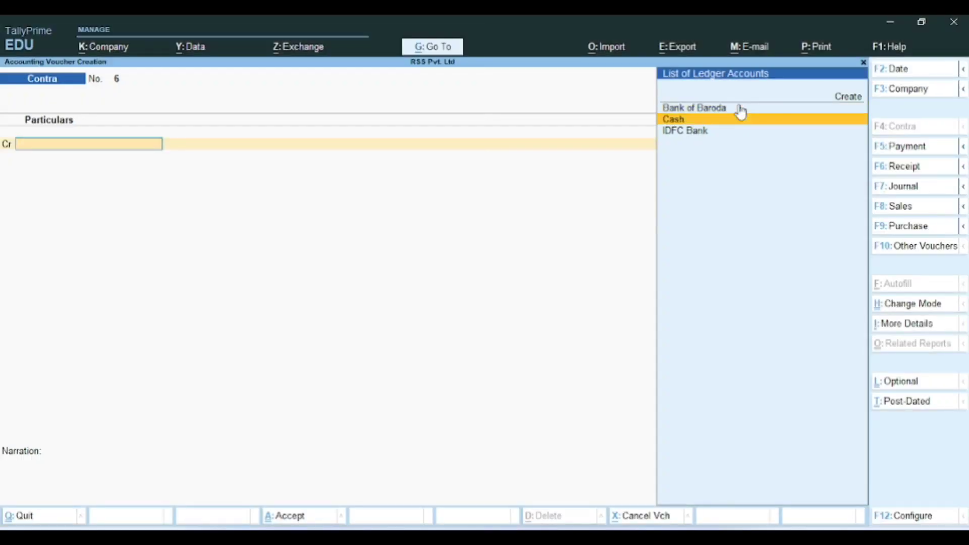
key("Return")
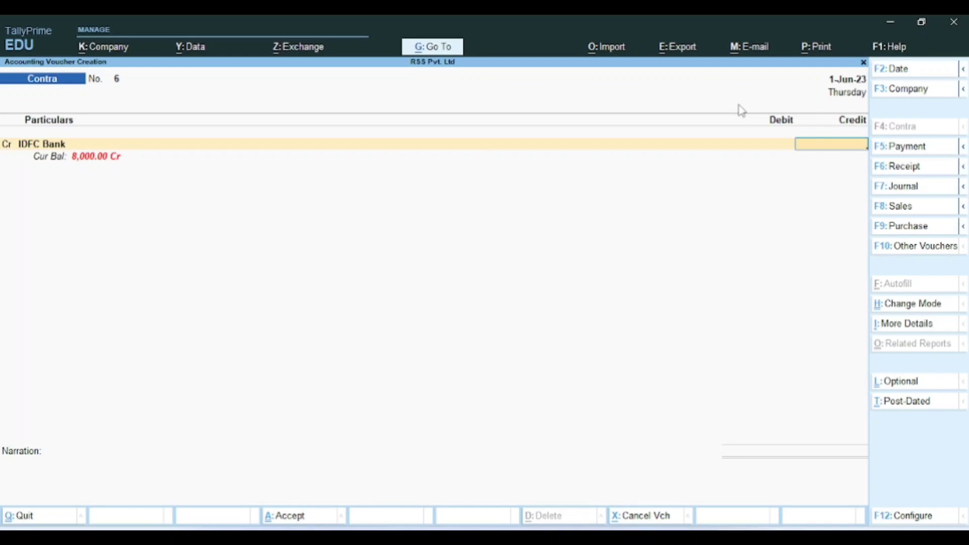
type("8000")
key("Return")
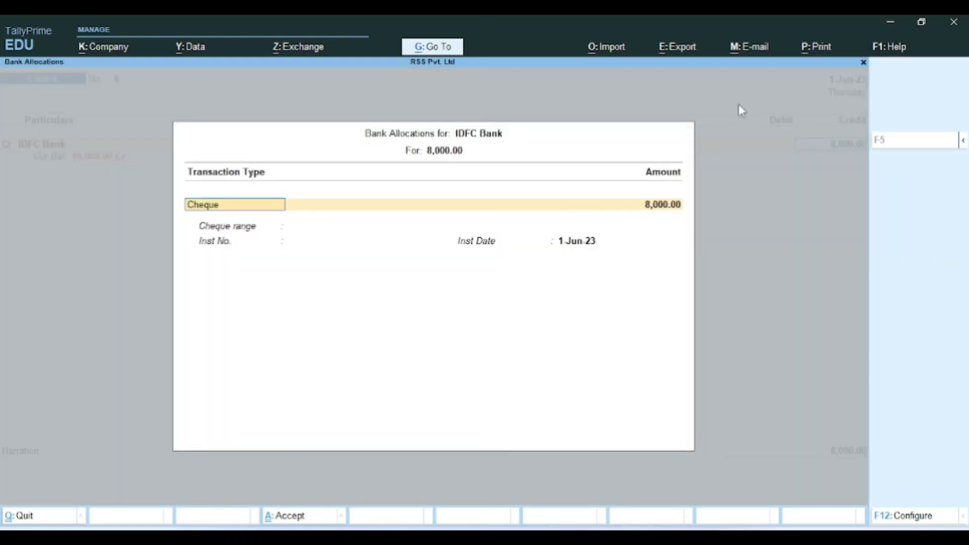
key("Return")
key("Return")
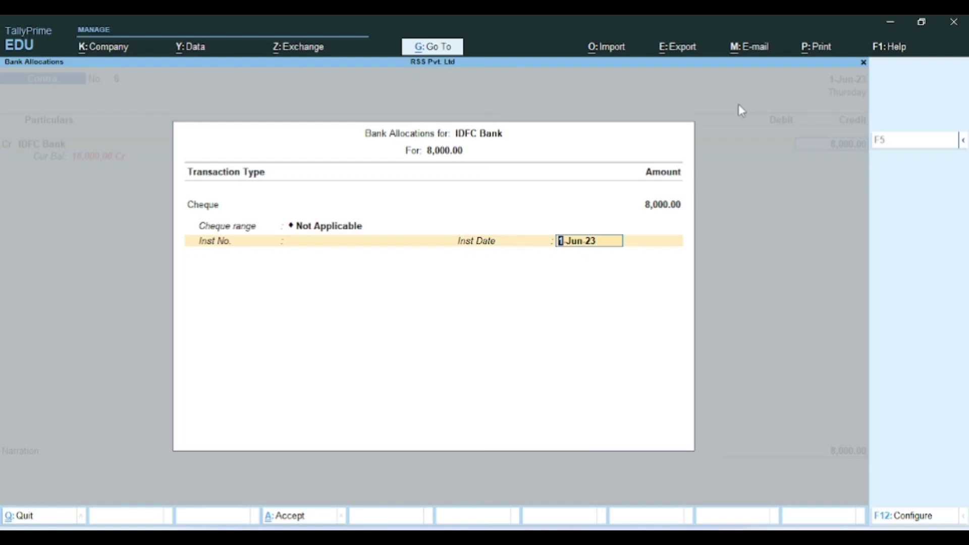
key("Return")
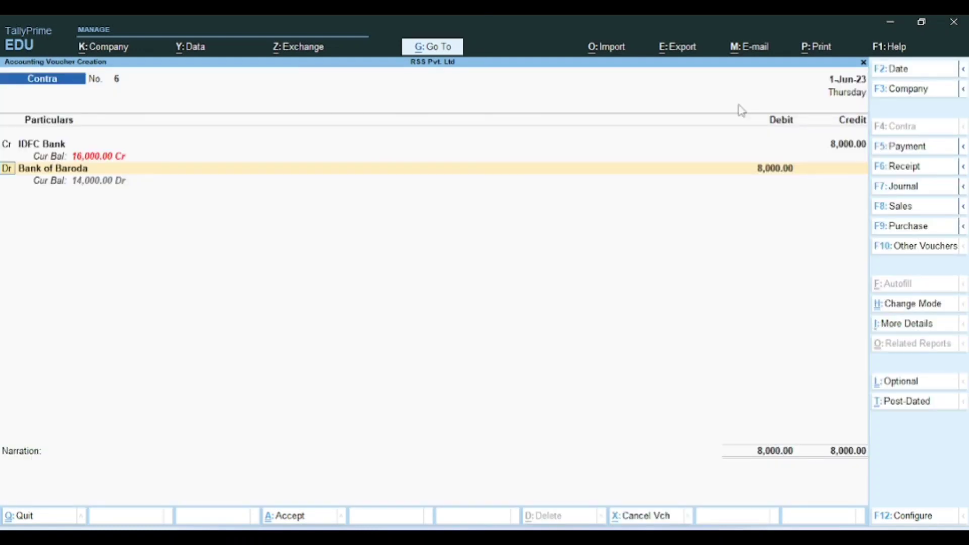
Step: Debit Bank of Baroda 8,000, narrate 'Fund transfer to bank' and save the voucher
key("Return")
key("Return")
key("Return")
key("Return")
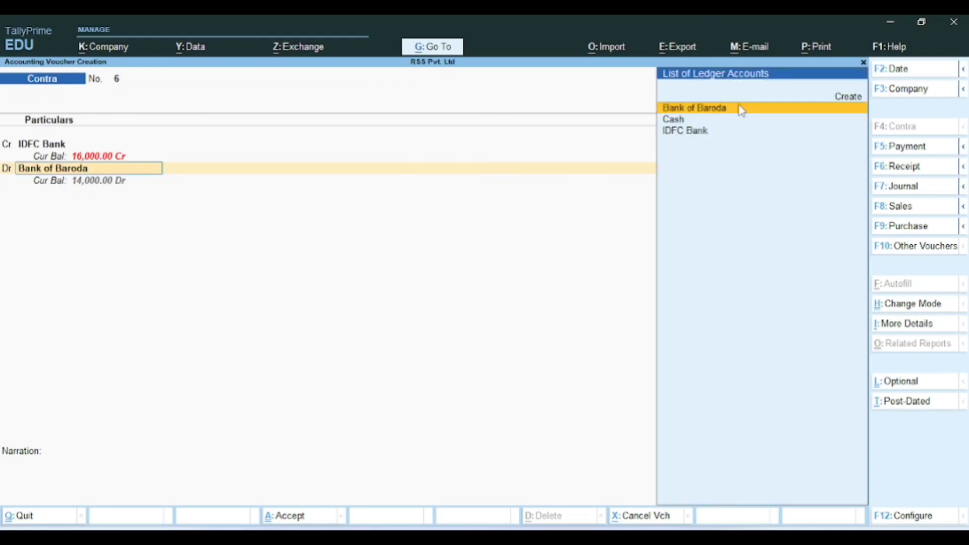
key("Return")
key("Return")
key("Return")
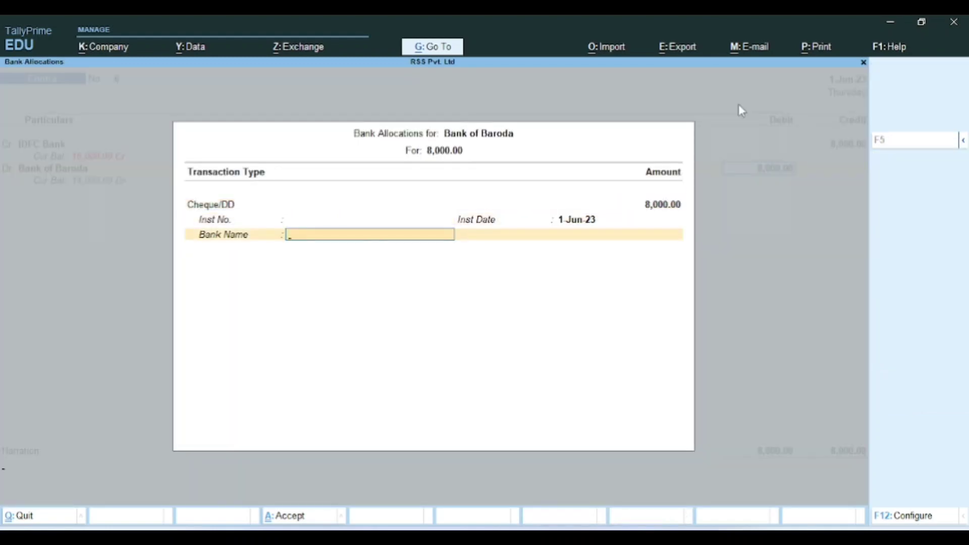
key("Return")
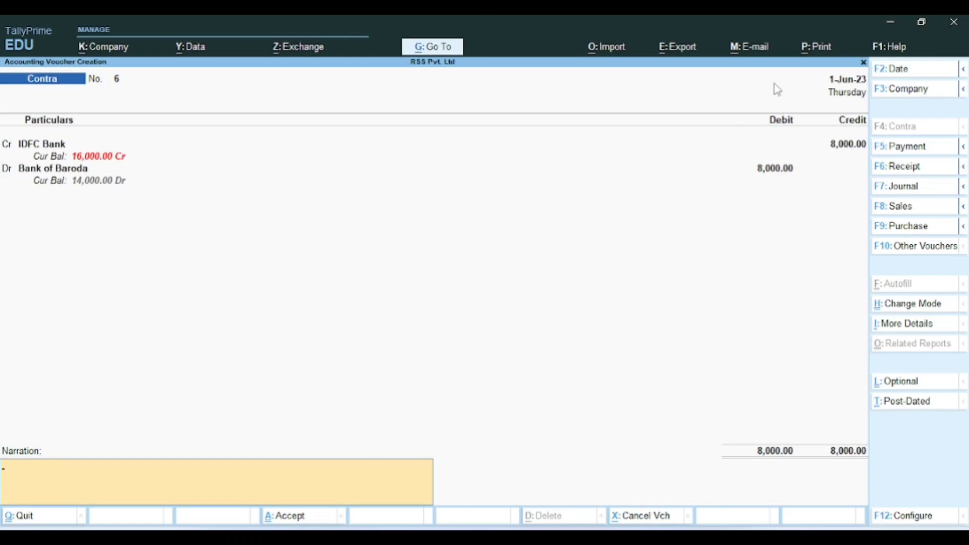
type("Fund transfer to bank")
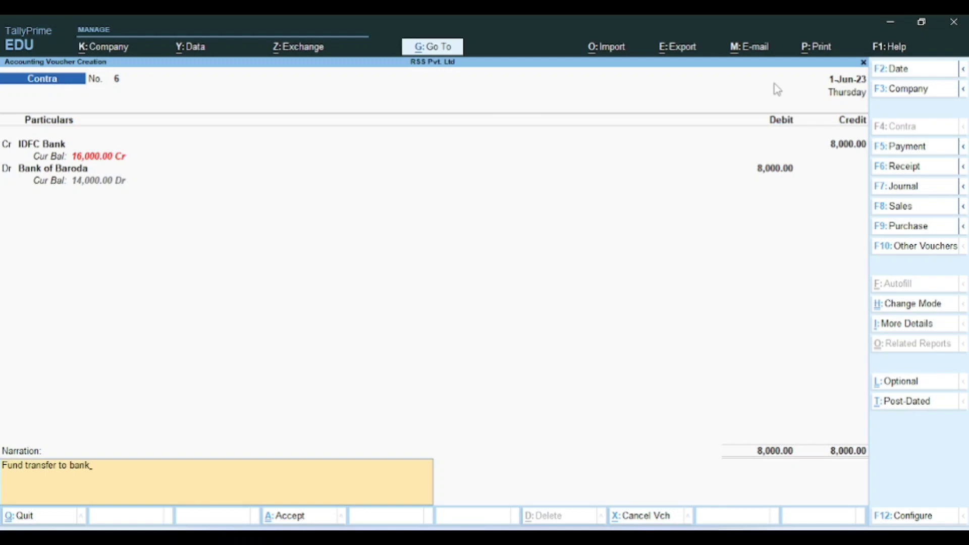
key("Return")
key("Return")
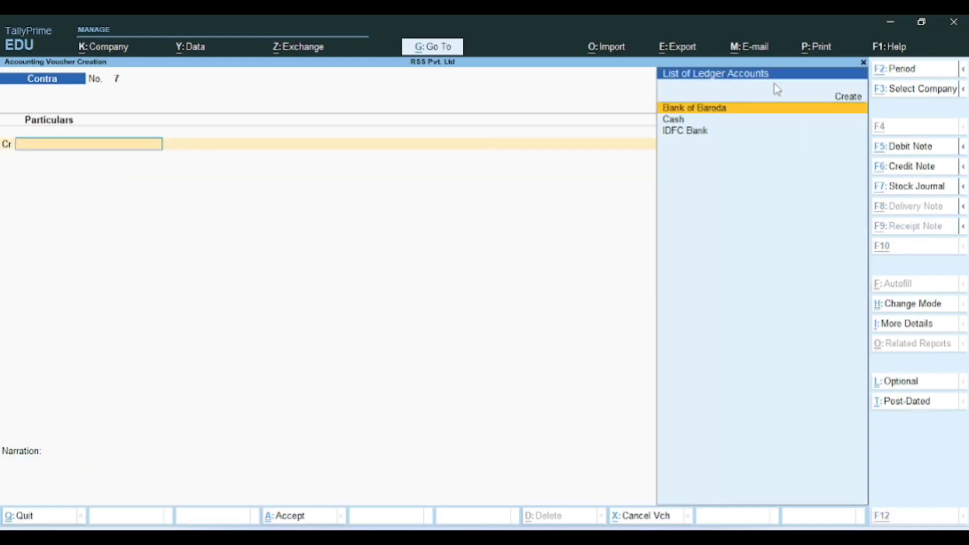
key("alt+Tab")
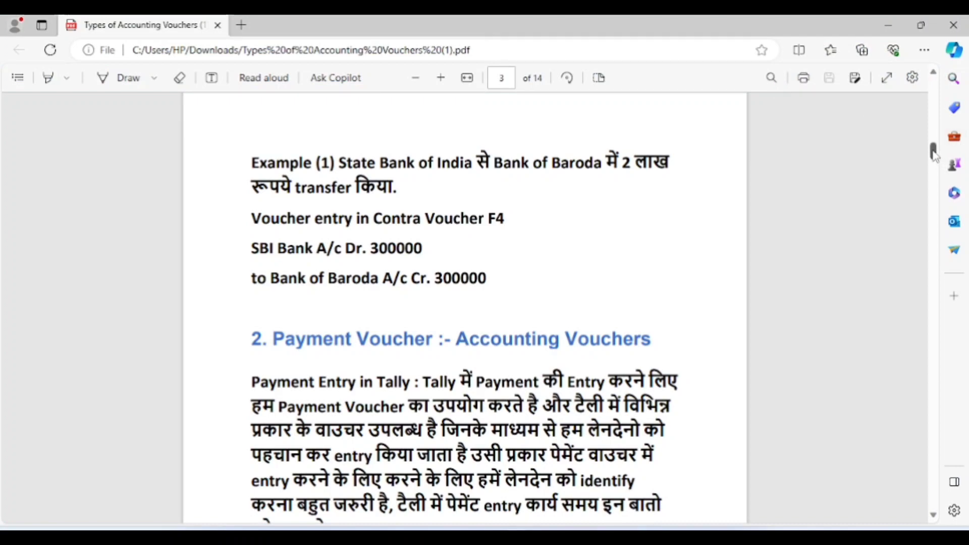
Step: Scroll the PDF to page 4's payment examples: furniture for 10000 cash and telephone bill 1500
left_click_drag(934, 156, 936, 162)
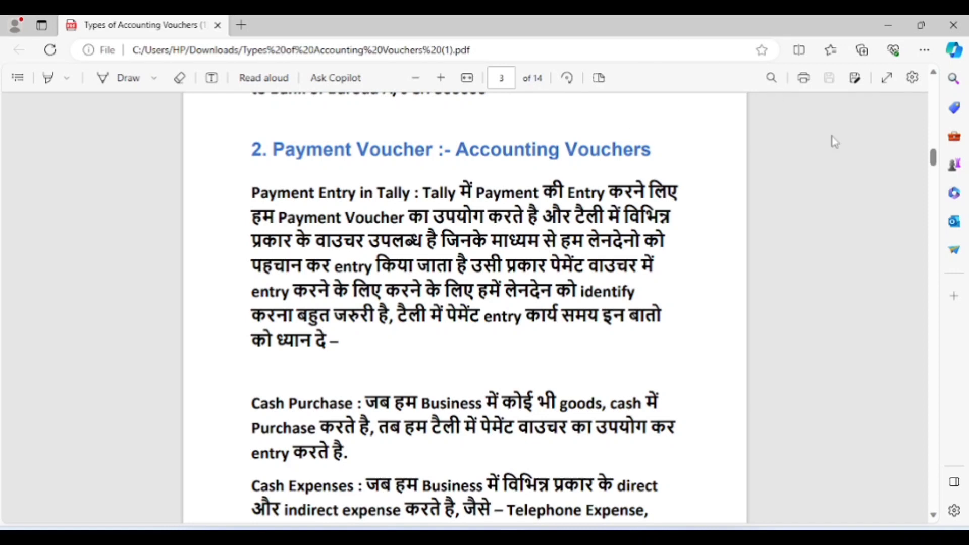
left_click_drag(934, 160, 934, 157)
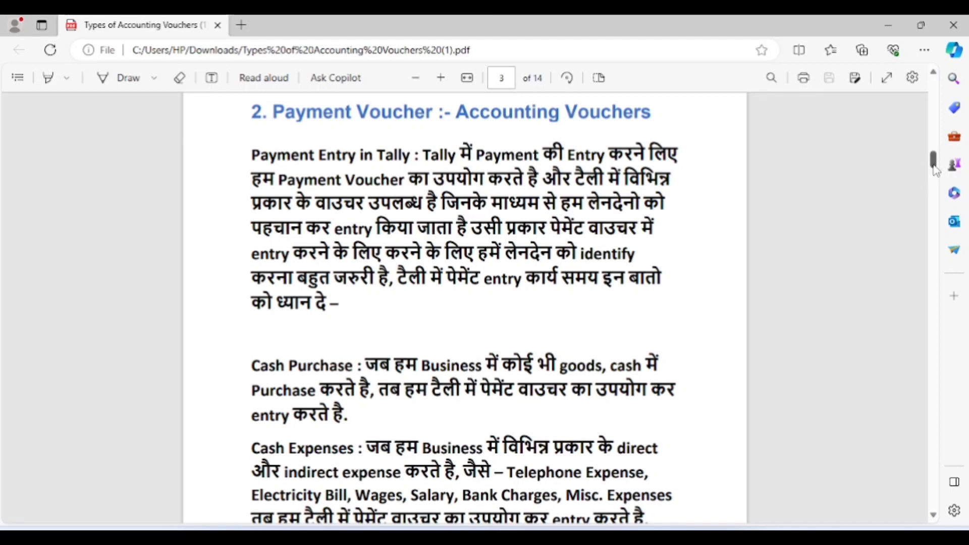
left_click_drag(935, 170, 951, 192)
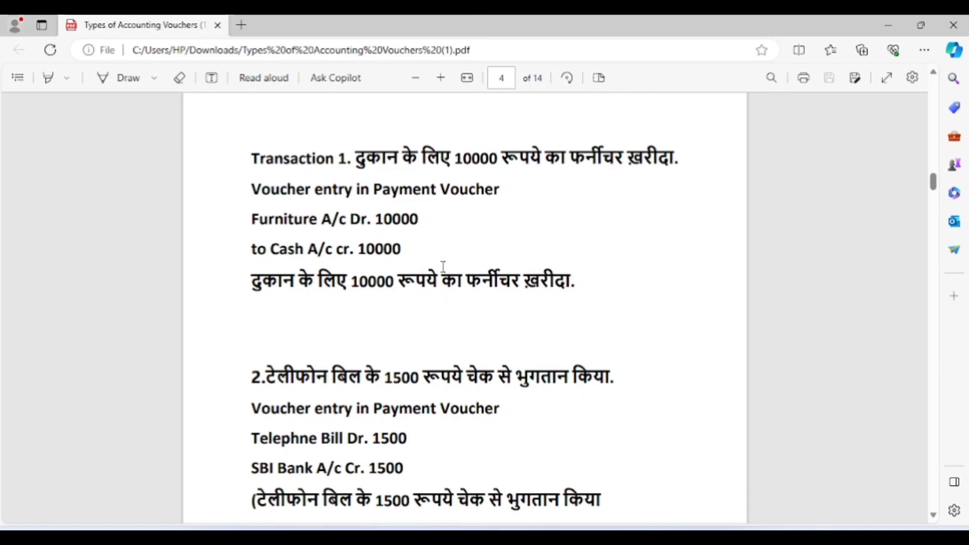
key("alt+Tab")
key("alt+Tab")
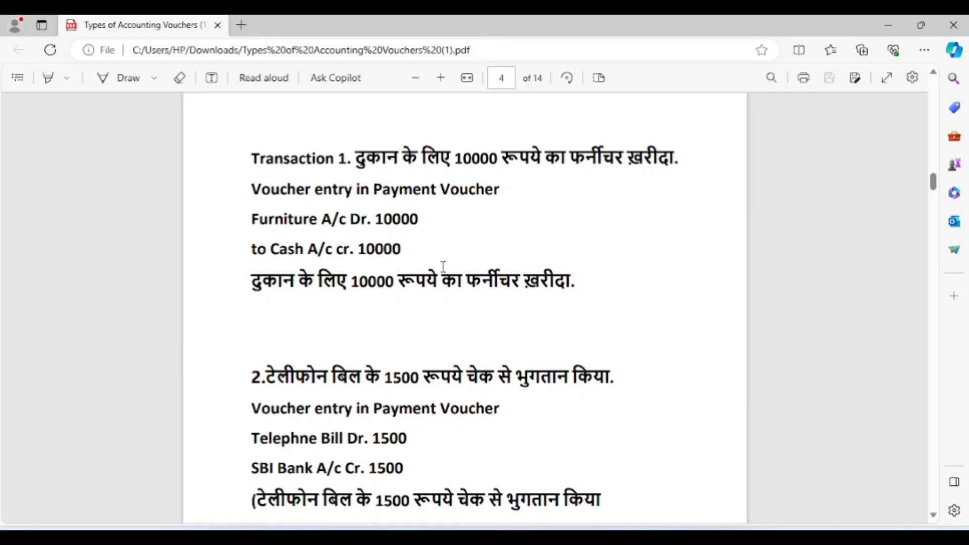
key("alt+Tab")
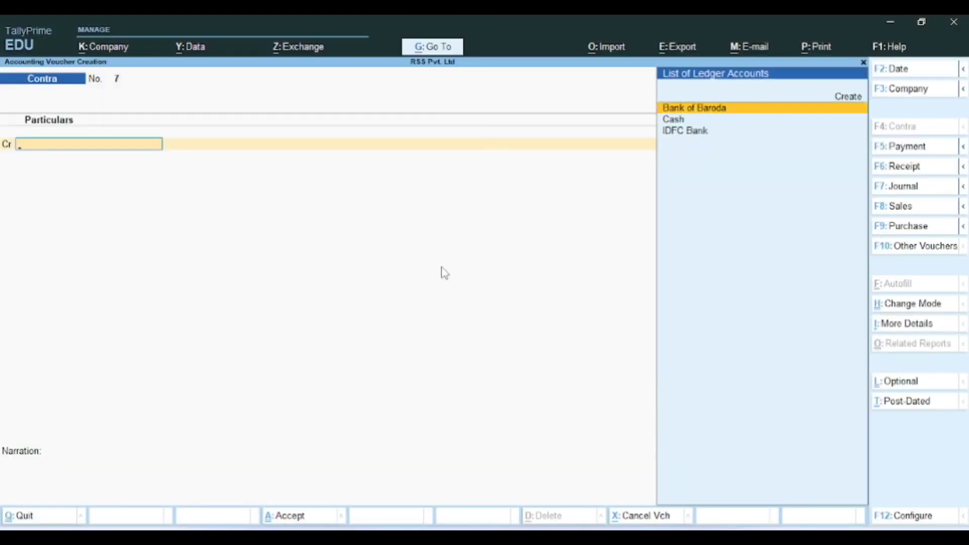
Step: Credit Cash with 10,000 on Contra No. 7
key("Down")
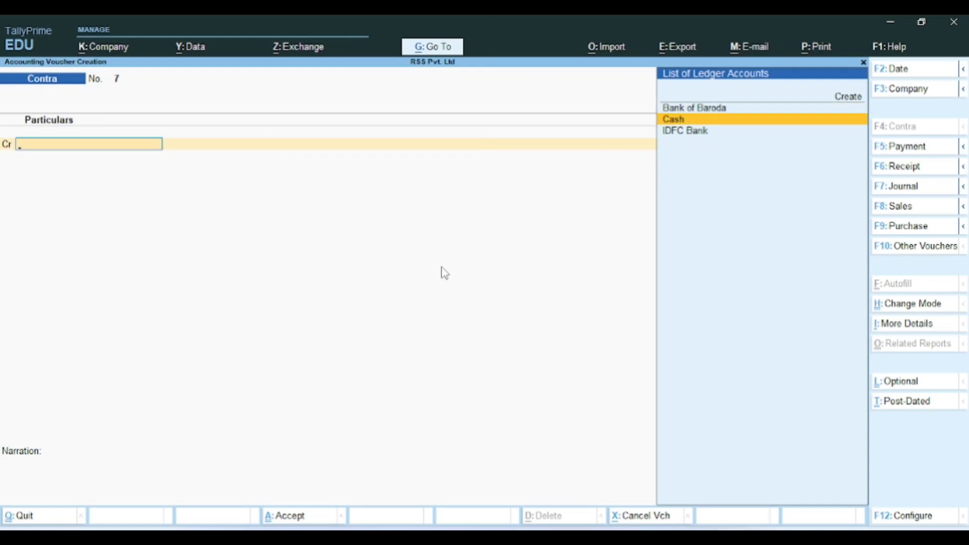
key("Return")
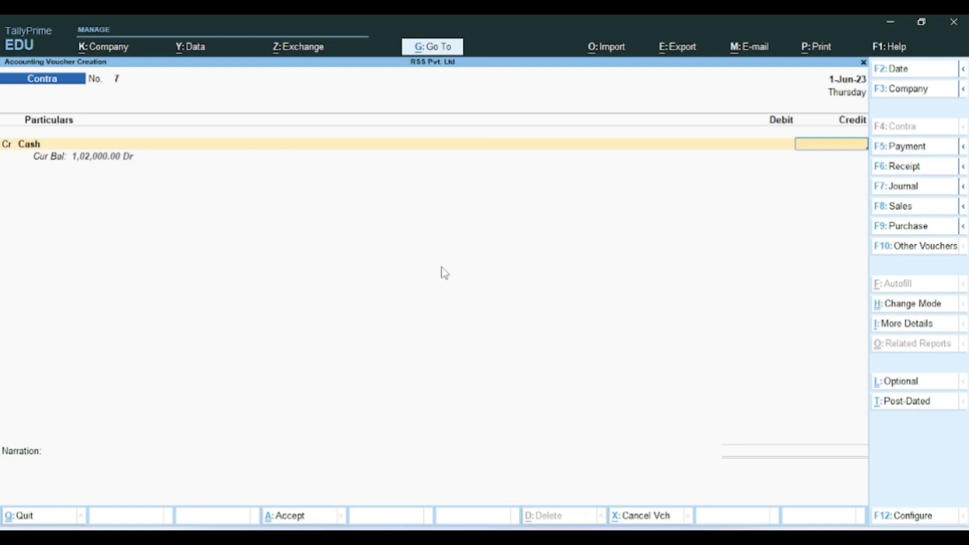
key("alt+Tab")
key("alt+Tab")
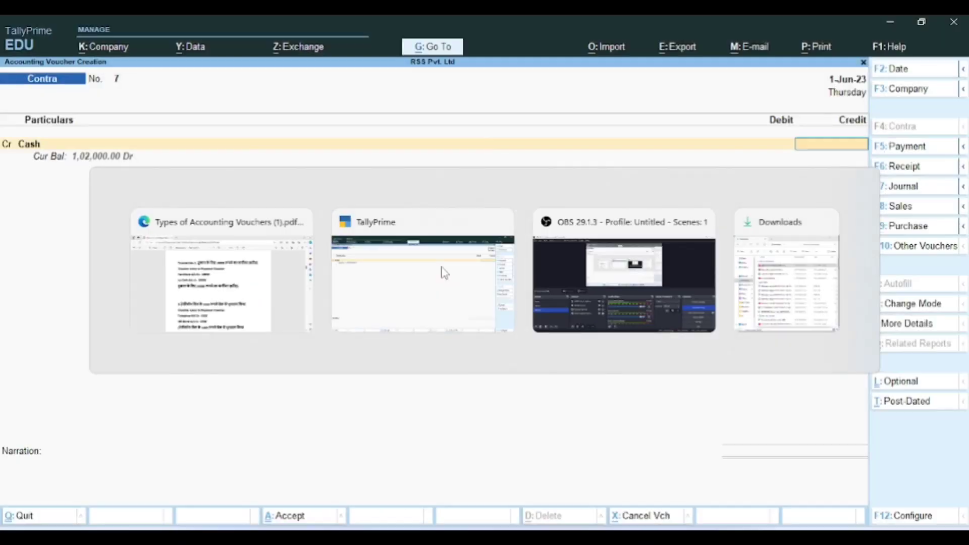
type("10000")
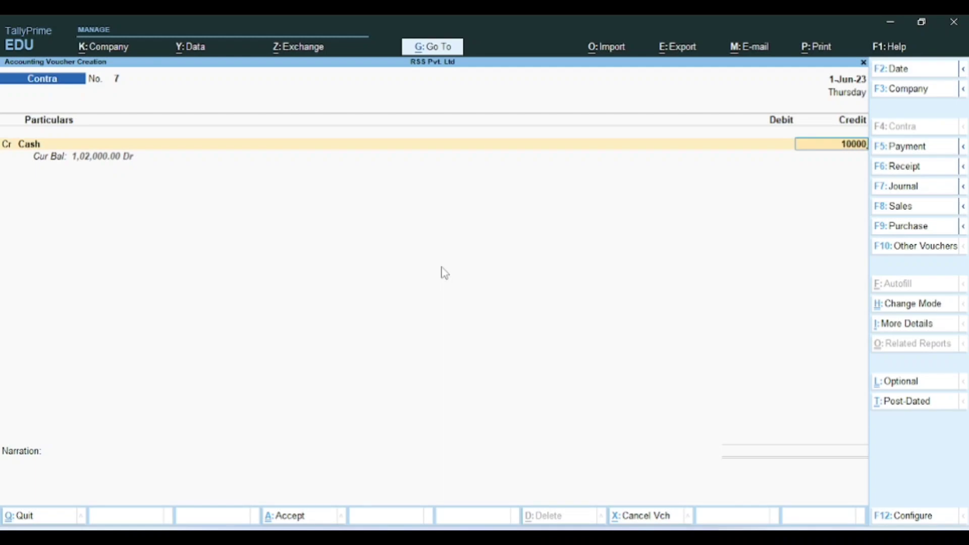
key("Return")
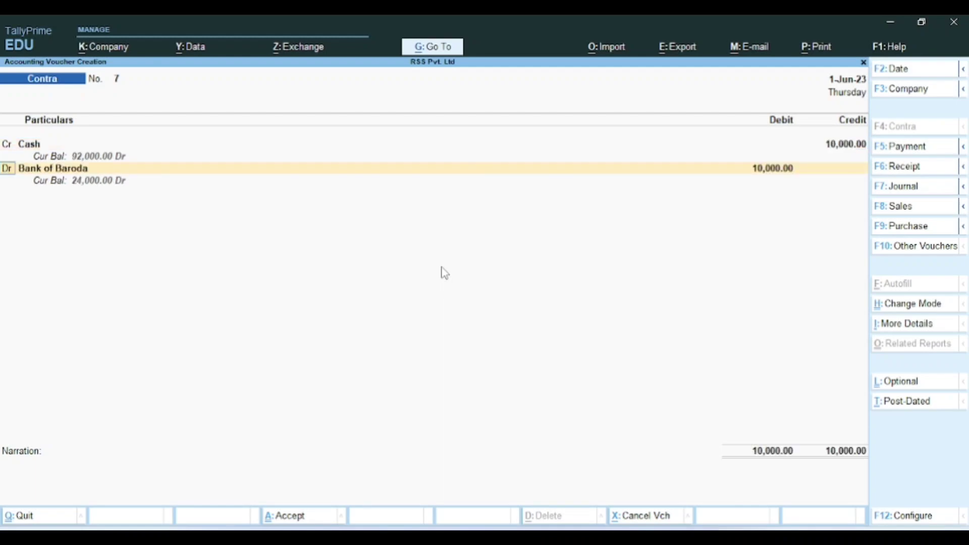
Step: Clear the mistyped debit ledger name on the next line
key("Return")
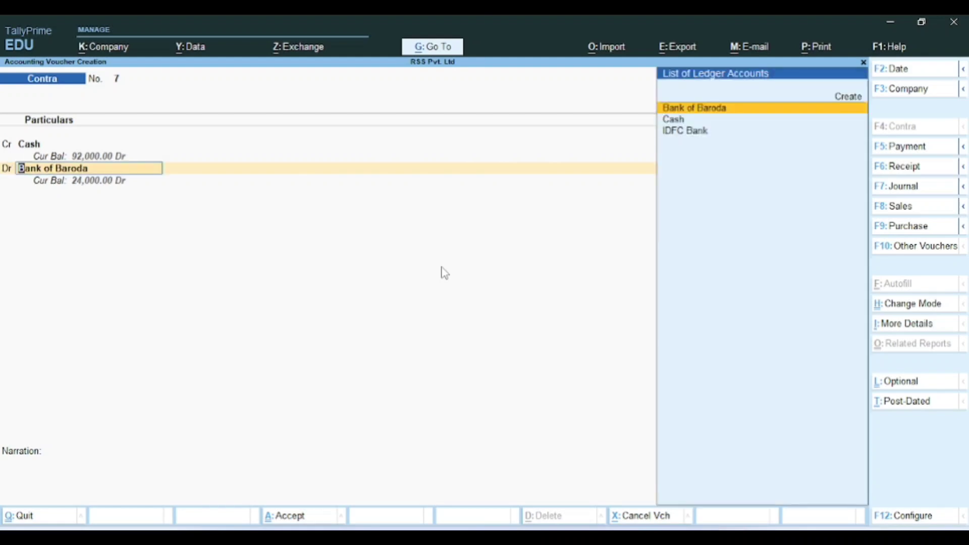
type("F")
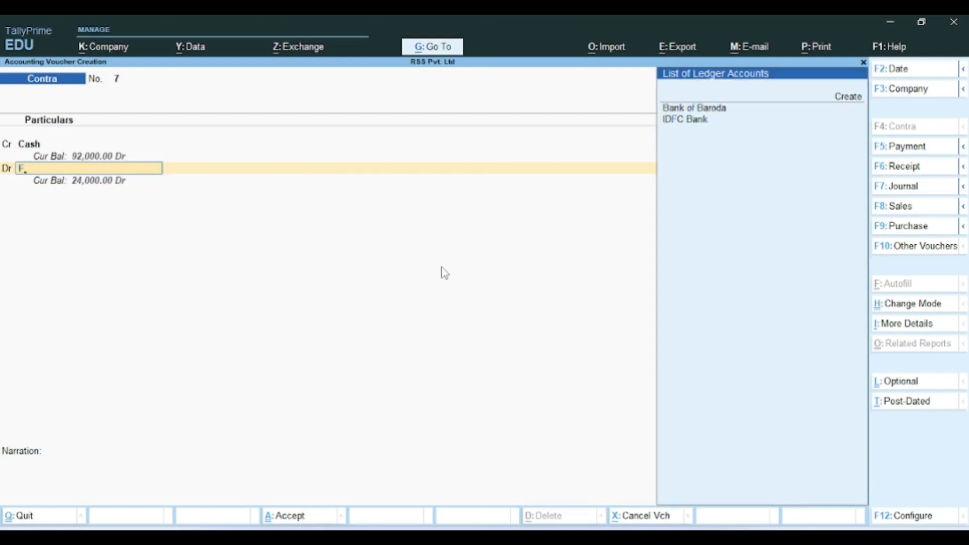
key("Return")
key("Return")
key("Return")
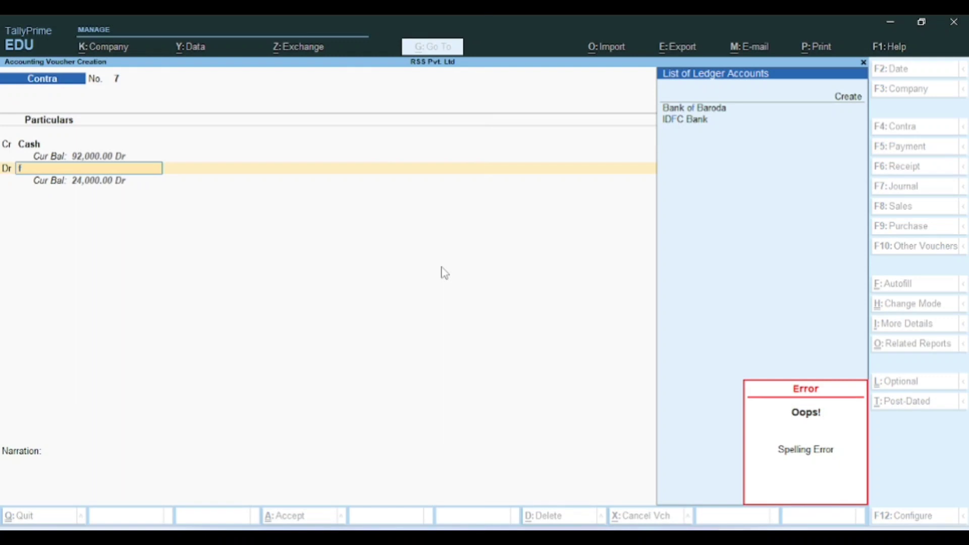
key("BackSpace")
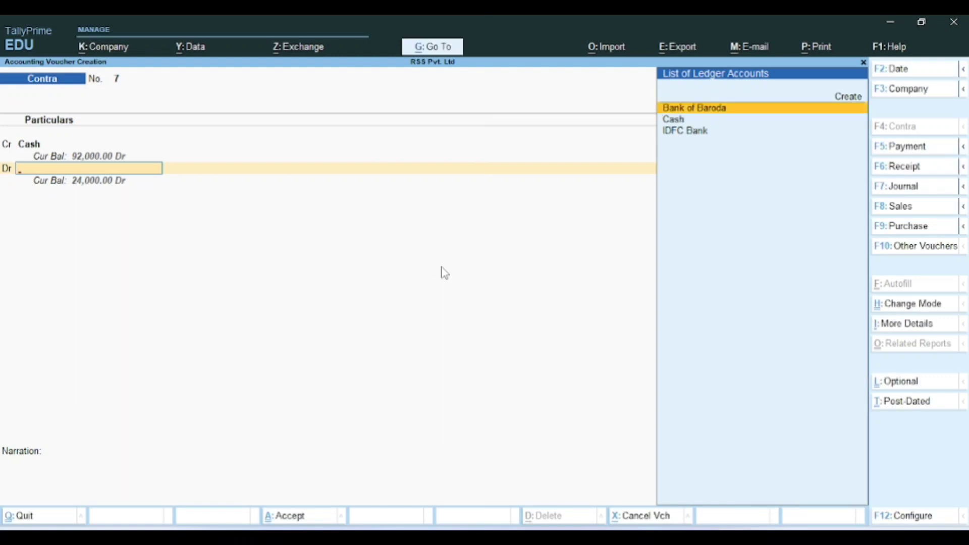
Step: Create a 'Furniture' ledger under Fixed Assets, keeping GST not applicable, and save it
key("alt+c")
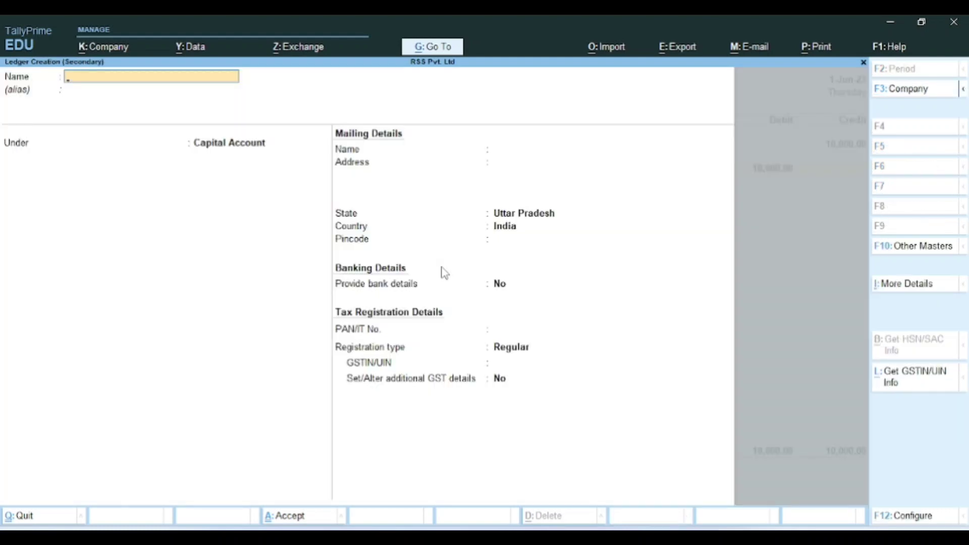
type("F")
key("BackSpace")
type("urnti")
type("u")
key("BackSpace")
key("BackSpace")
key("BackSpace")
type("iture")
key("Return")
key("Return")
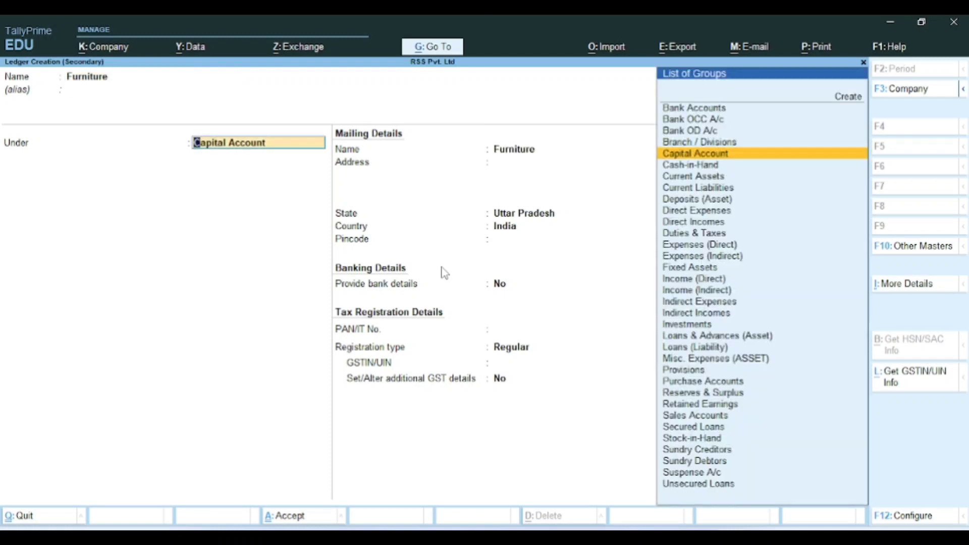
type("Fix")
key("Return")
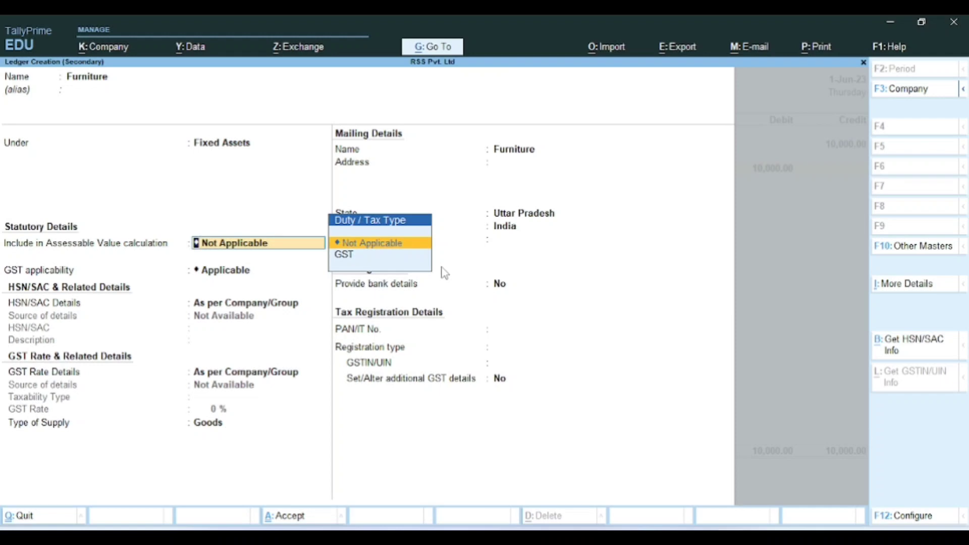
key("Return")
key("Return")
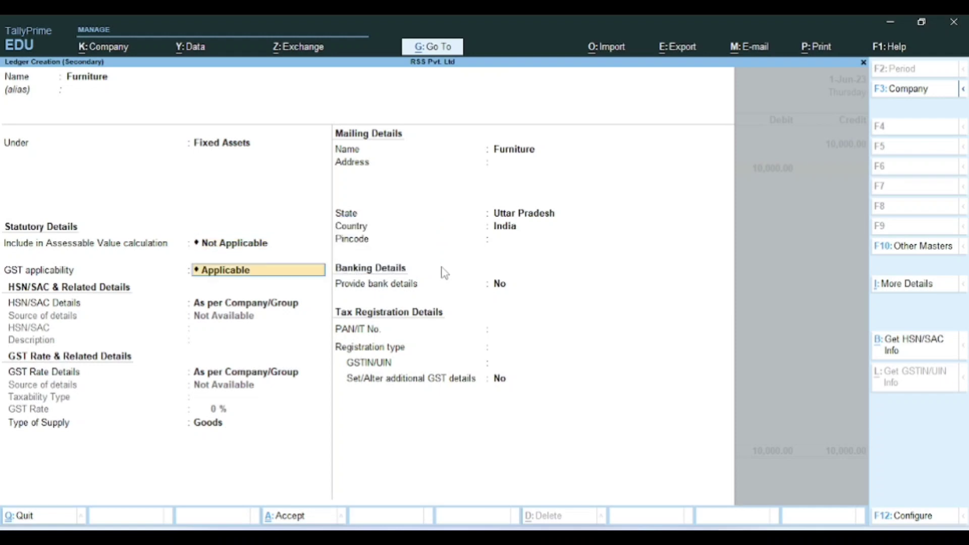
key("Return")
key("Return")
key("Return")
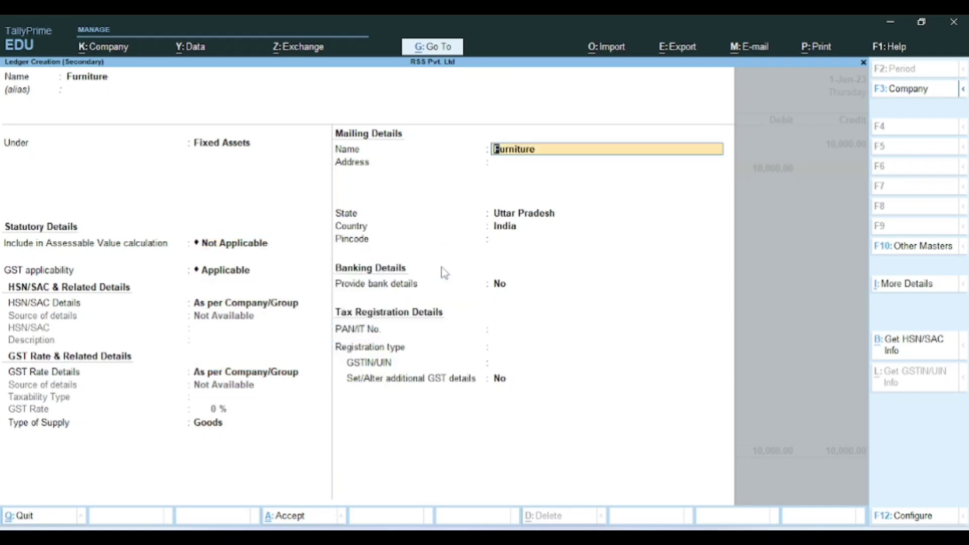
key("ctrl+a")
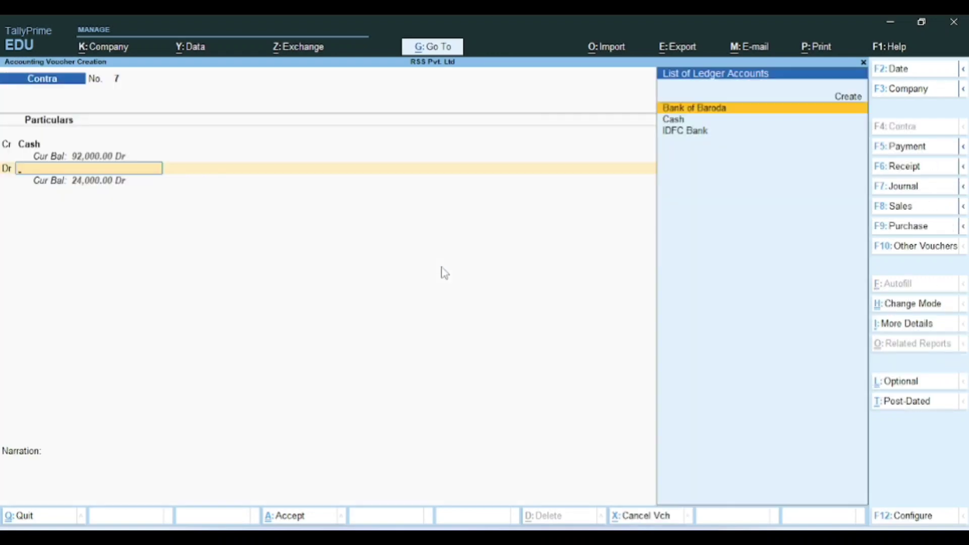
Step: Discard the unfinished contra entry and switch to a Payment voucher
key("BackSpace")
key("BackSpace")
key("BackSpace")
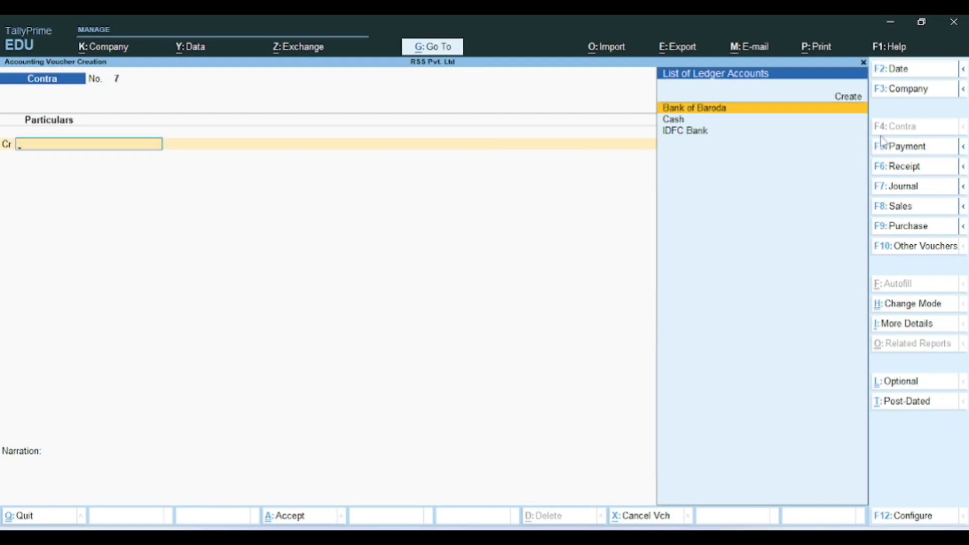
left_click(892, 148)
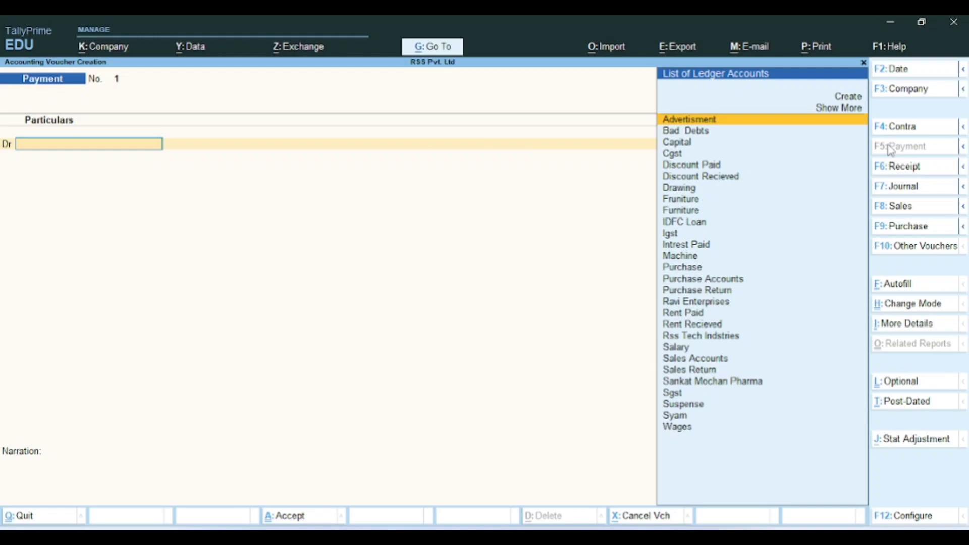
key("alt+Tab")
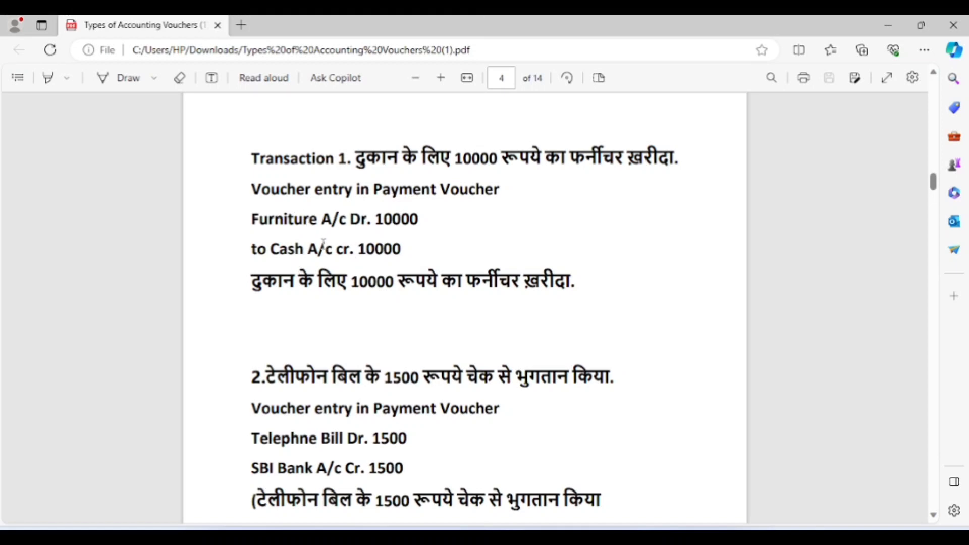
key("alt+Tab")
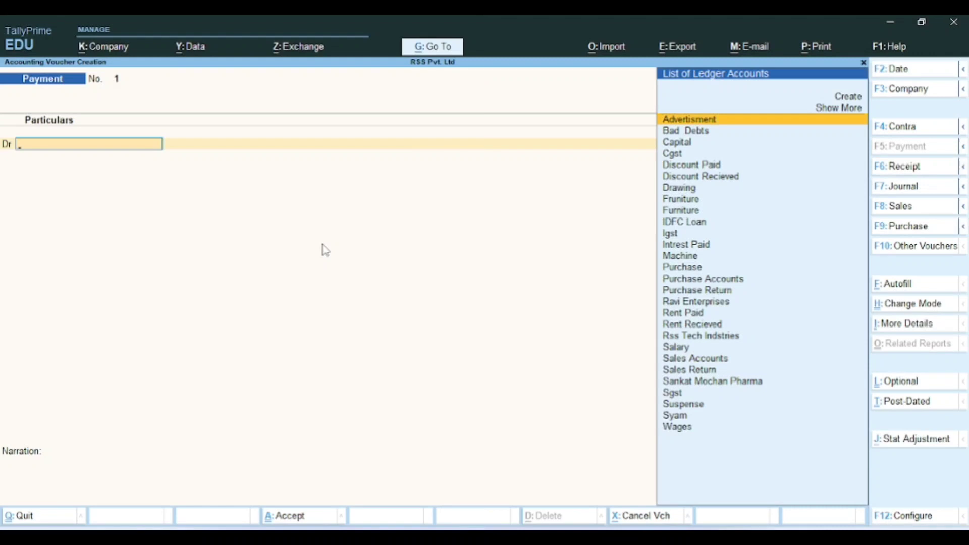
Step: Debit Furniture 10,000 and credit Cash 10,000
type("Fu")
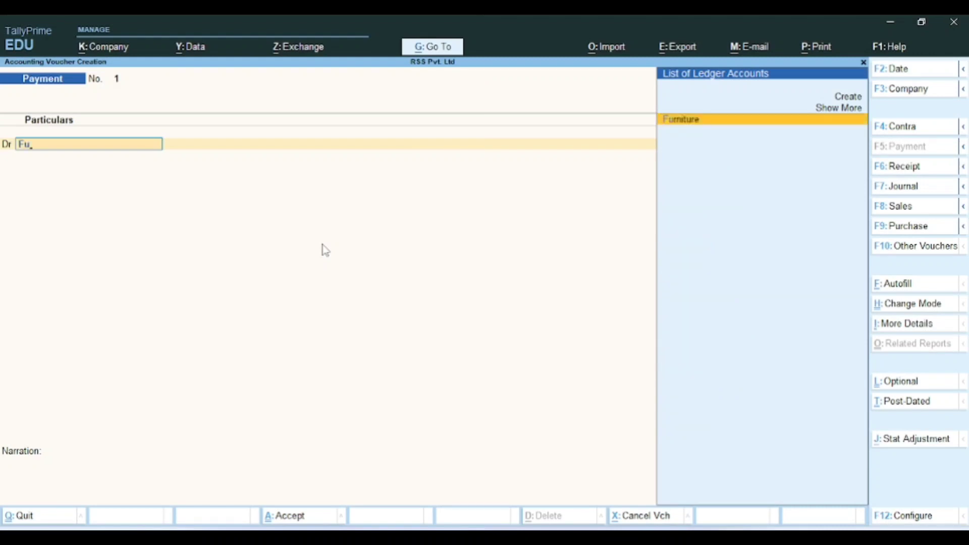
key("Return")
type("10000")
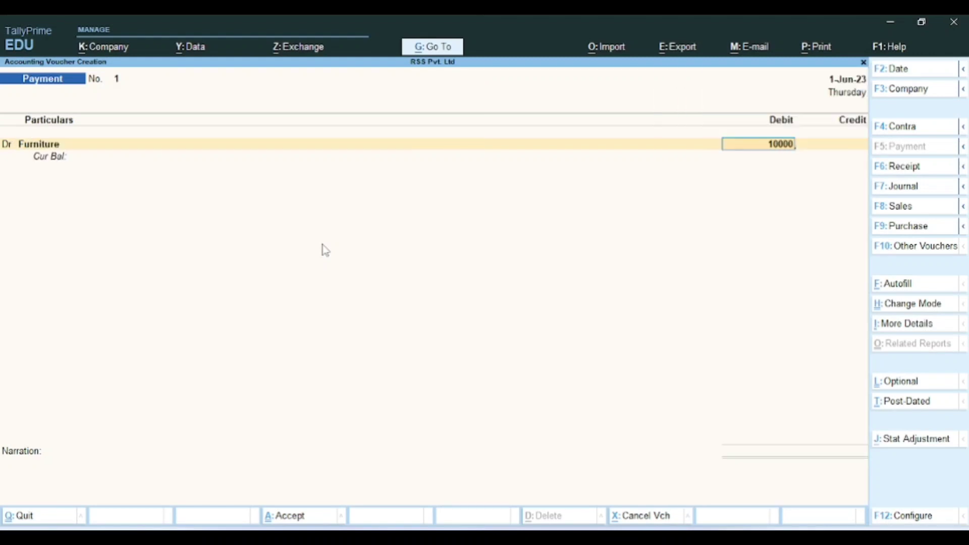
key("Return")
key("Return")
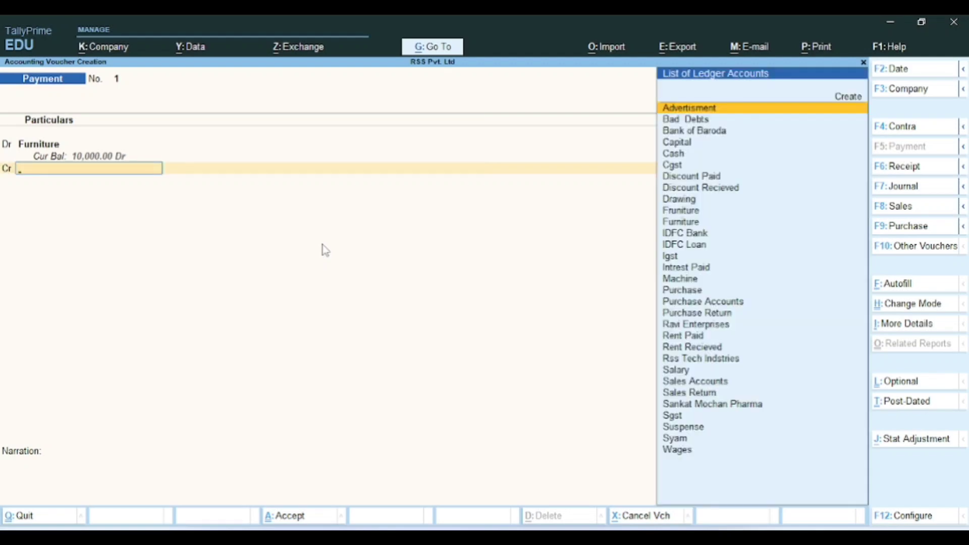
key("Down")
key("Down")
key("Down")
key("Down")
key("Return")
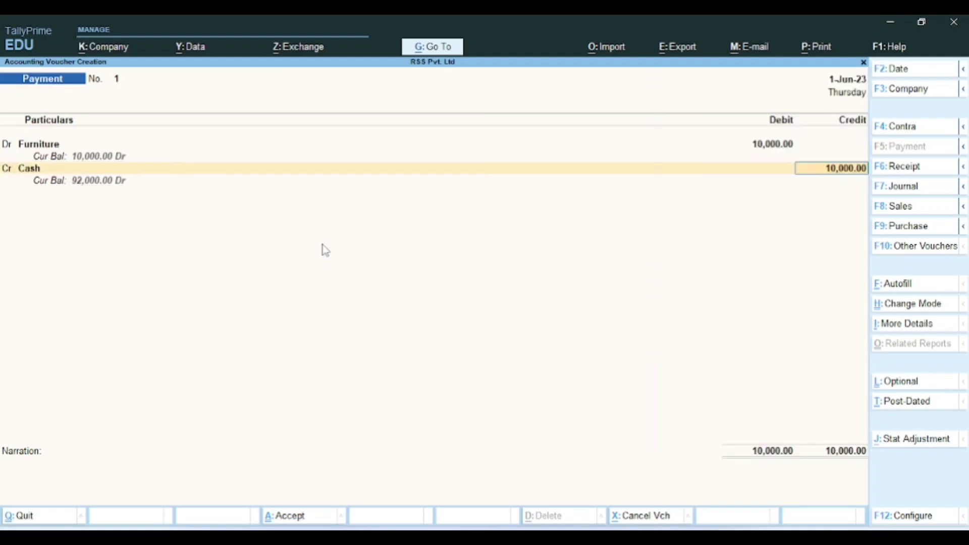
key("Return")
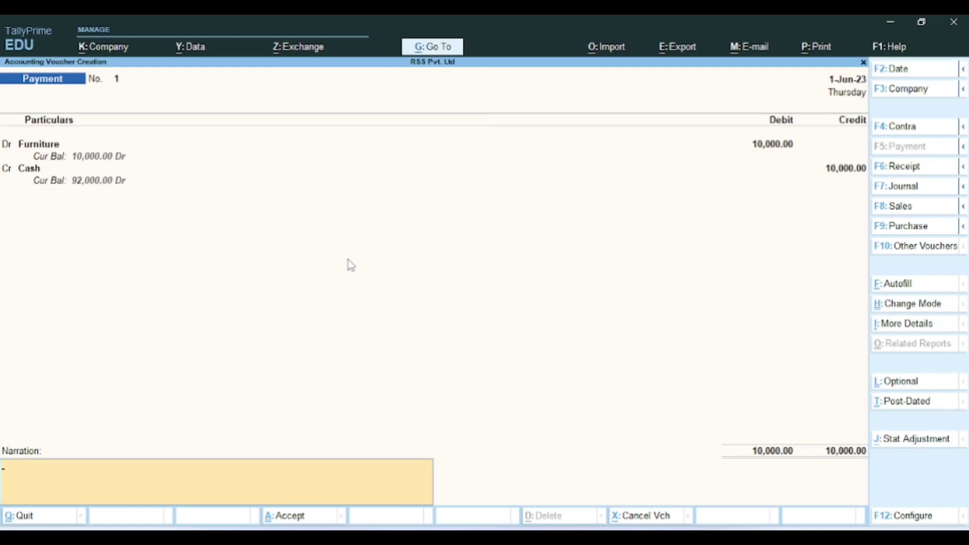
Step: Add the narration 'cash purchased furniture' and save Payment No. 1
type("cash purchased  furniture")
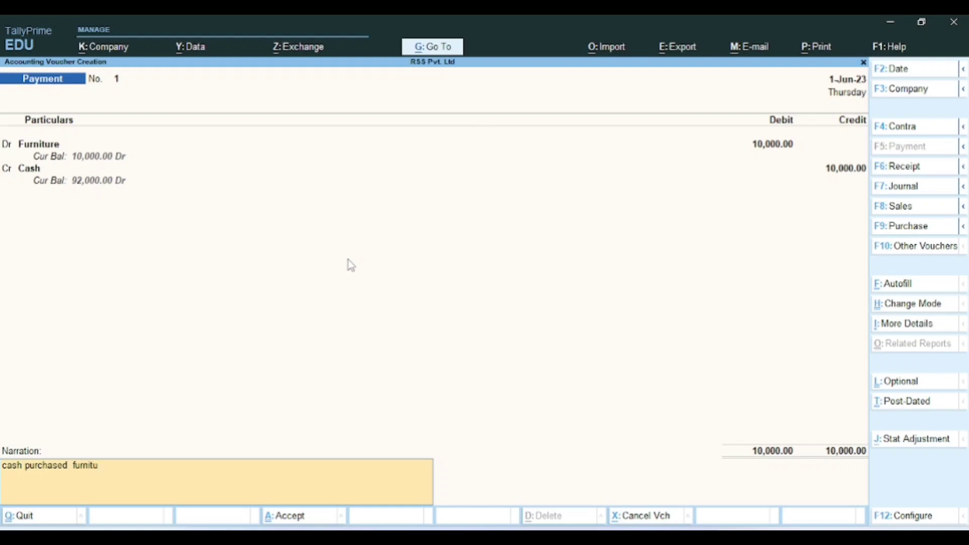
key("Return")
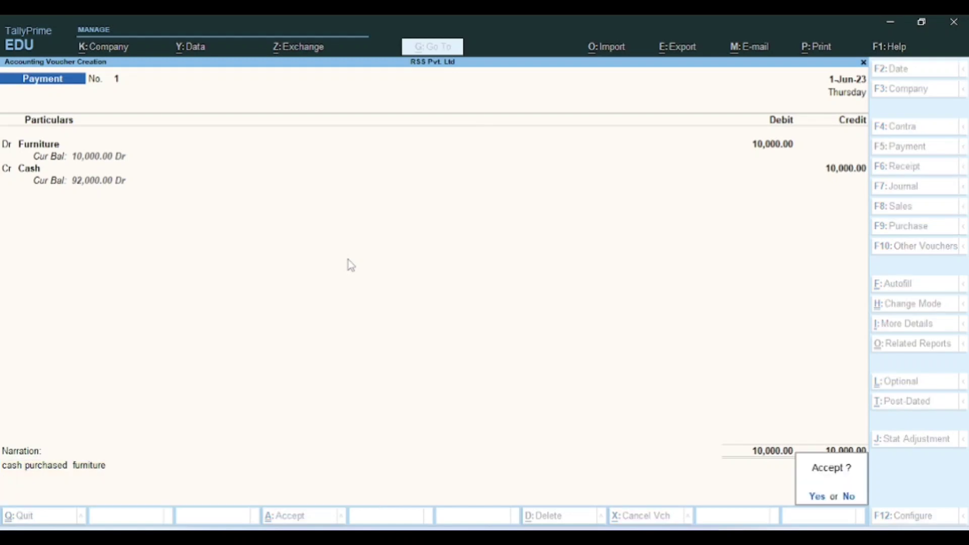
key("Return")
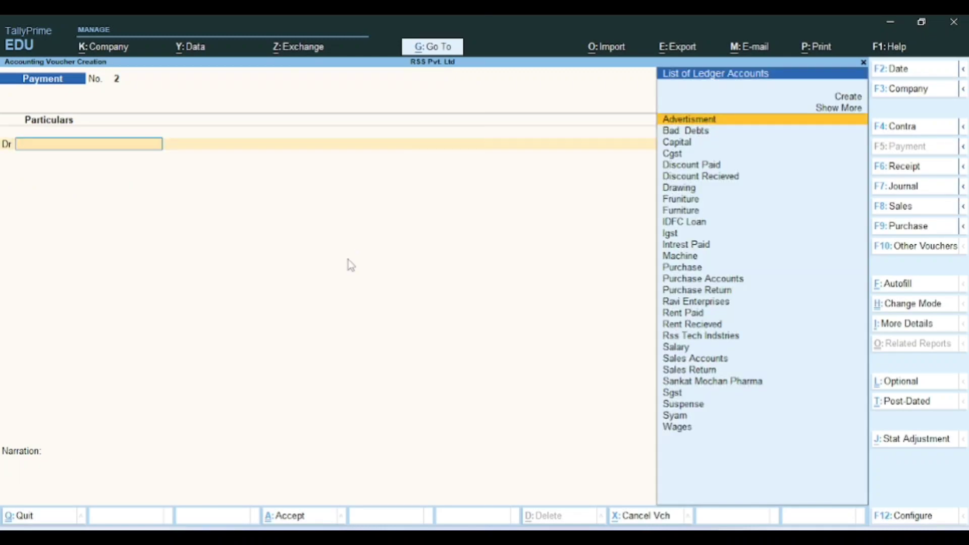
Step: Review the PDF's telephone bill example: debit 1500, bank credit 1500
key("alt+Tab")
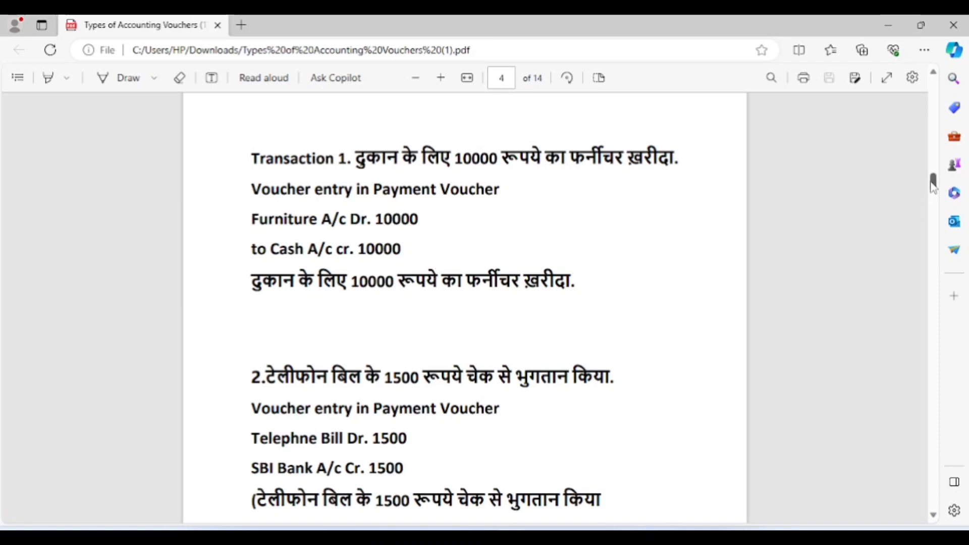
left_click_drag(933, 182, 936, 195)
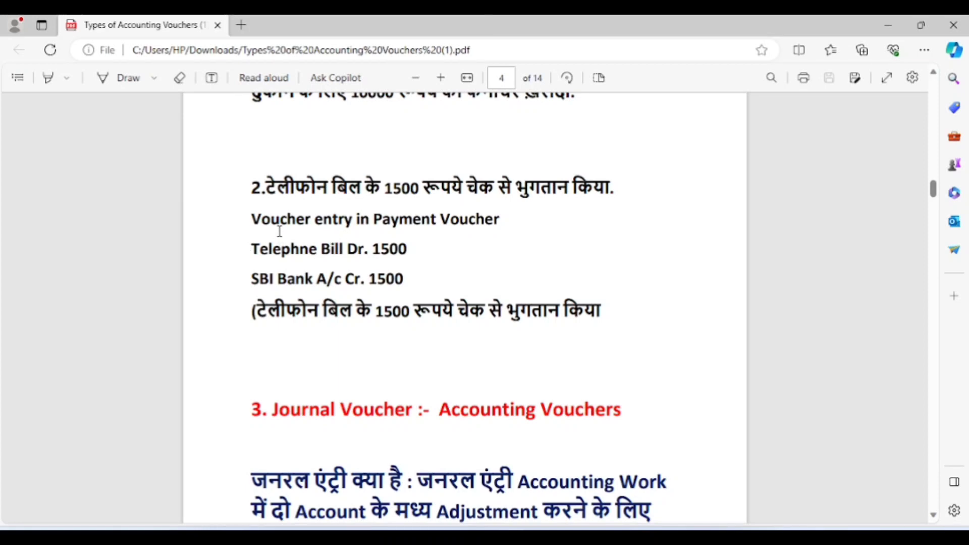
key("alt+Tab")
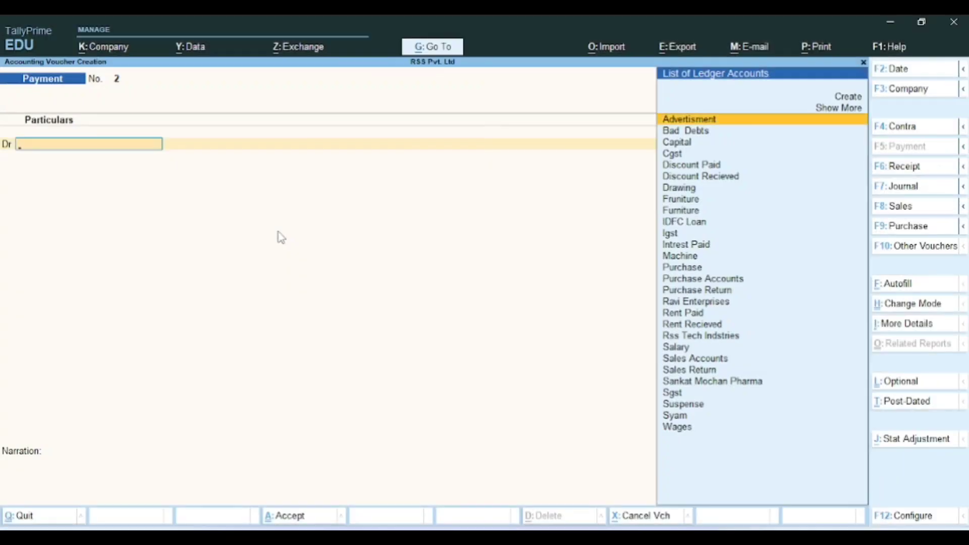
key("alt+Tab")
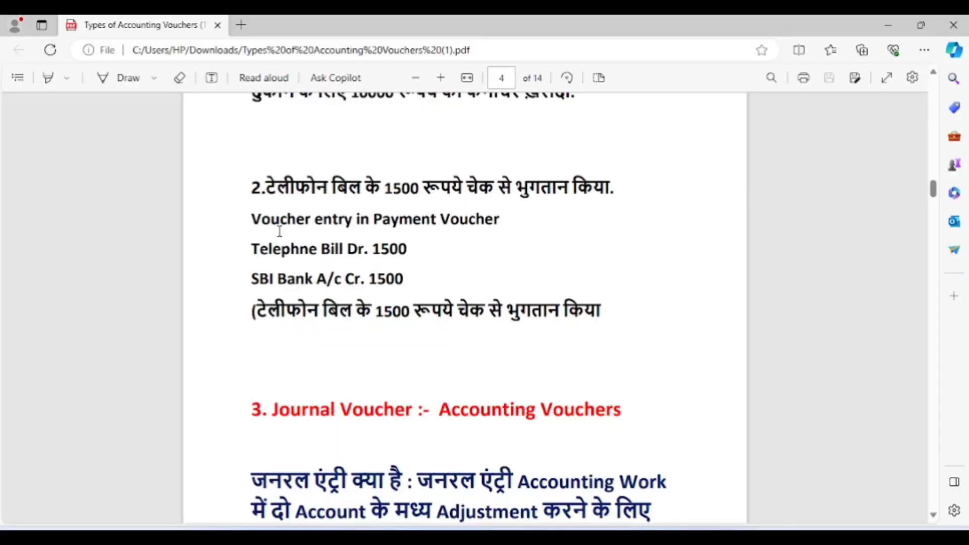
key("alt+Tab")
key("alt+Tab")
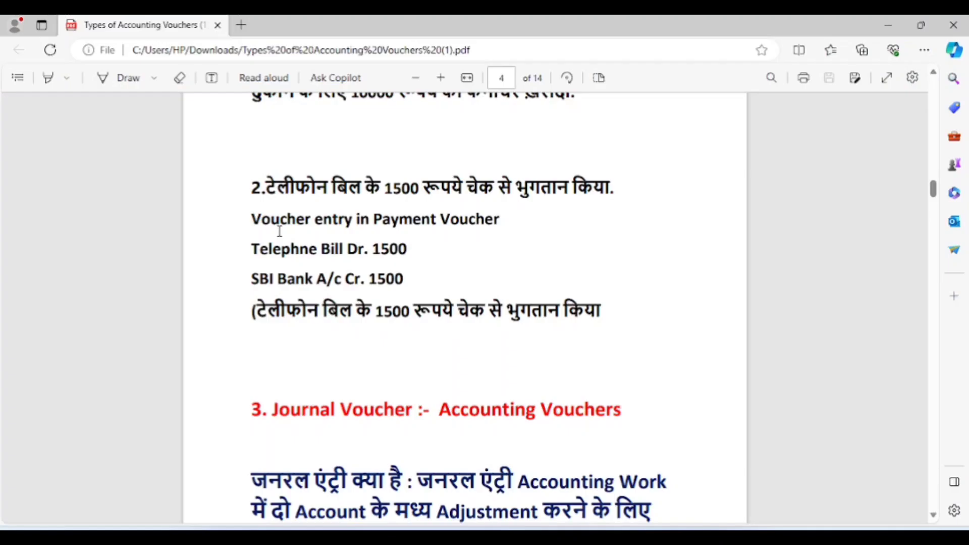
key("alt+Tab")
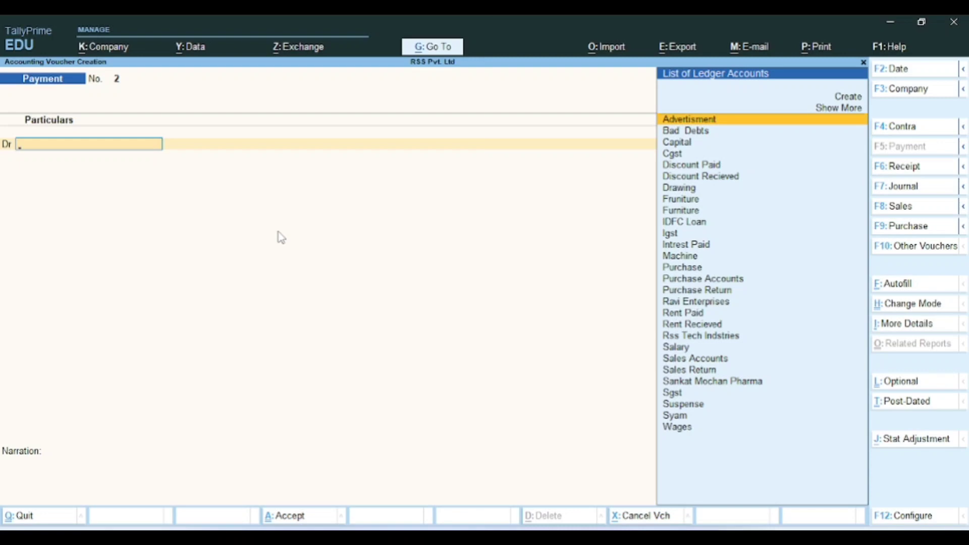
key("alt+c")
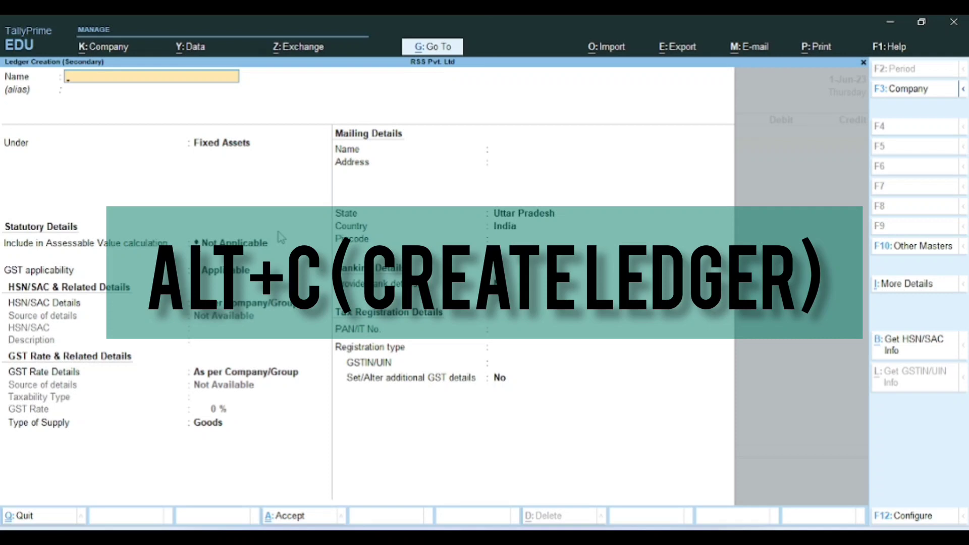
Step: Create a 'Telliphone Bill' ledger under Indirect Expenses with default settings and save it
type("Teli")
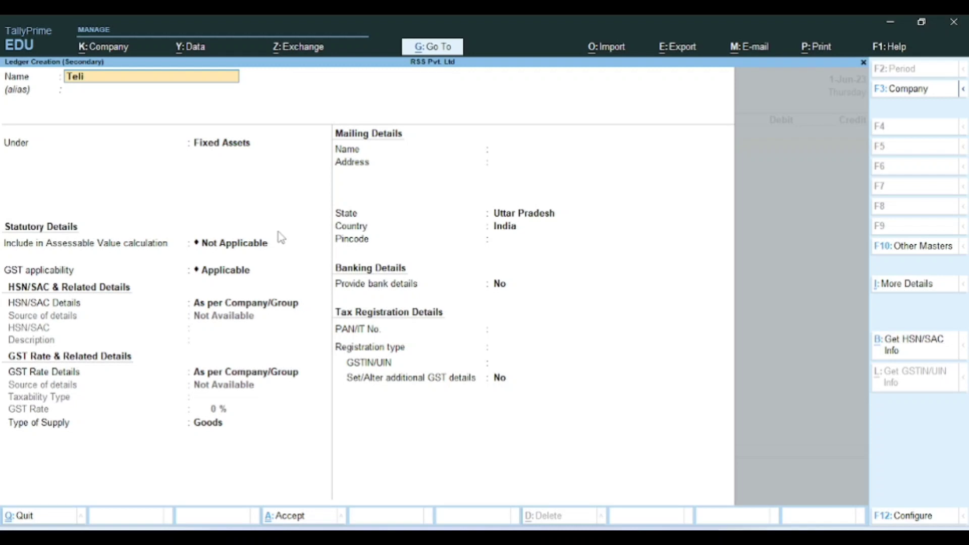
type("pho")
key("BackSpace")
key("BackSpace")
key("BackSpace")
key("BackSpace")
type("liphone Bill")
key("Return")
key("Return")
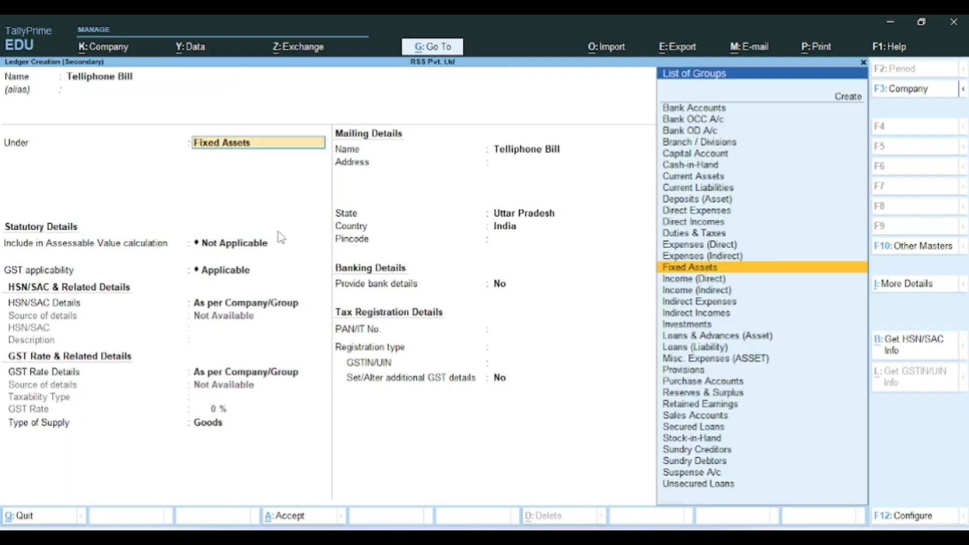
type("In")
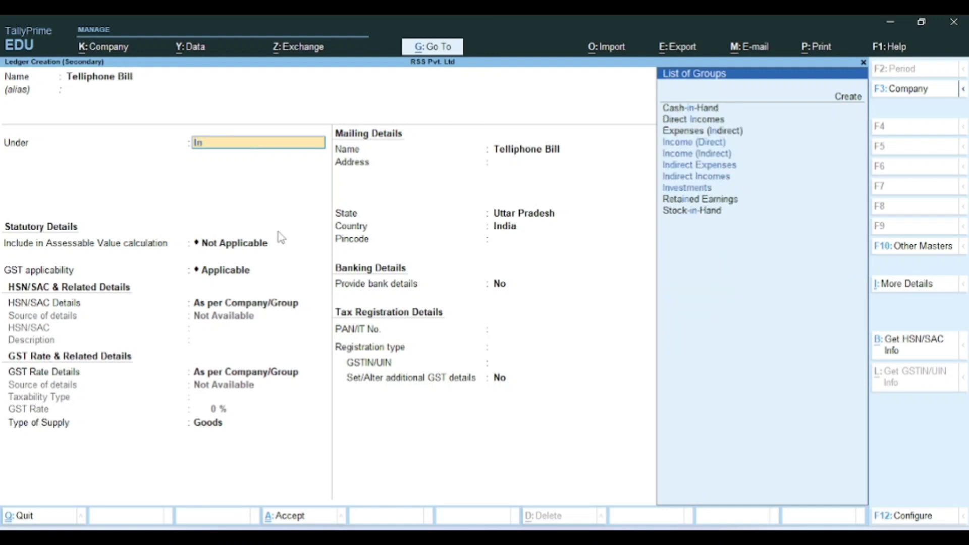
key("Down")
key("Down")
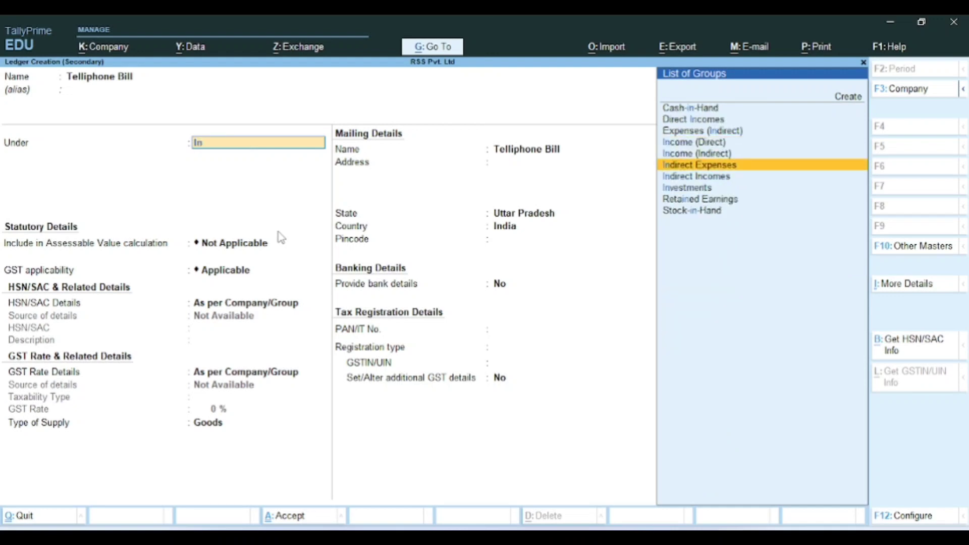
key("Return")
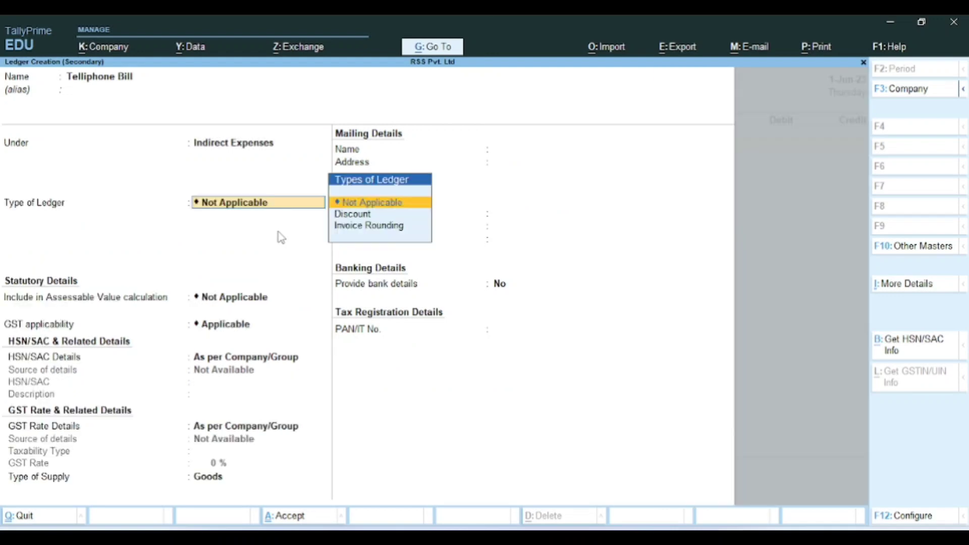
key("Return")
key("Return")
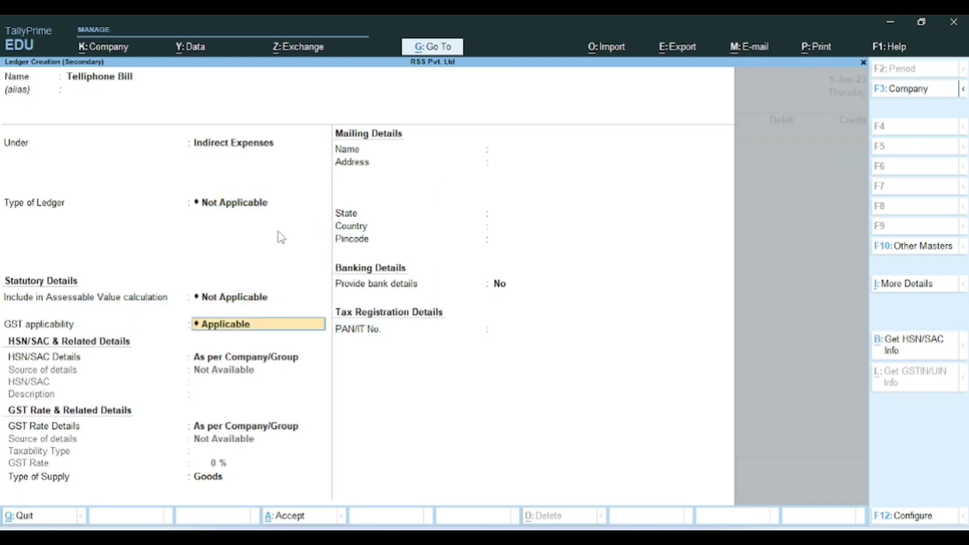
key("Return")
key("Return")
key("Return")
key("Return")
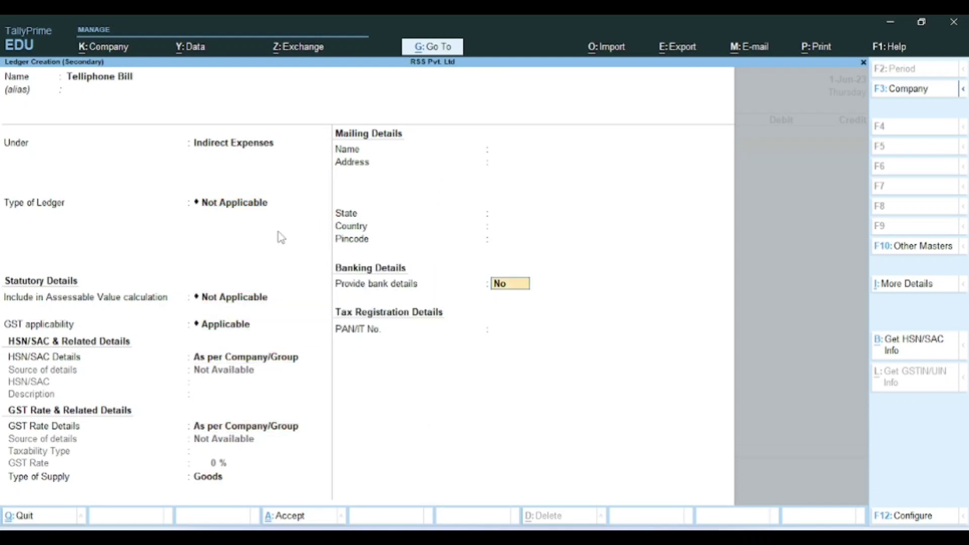
key("ctrl+a")
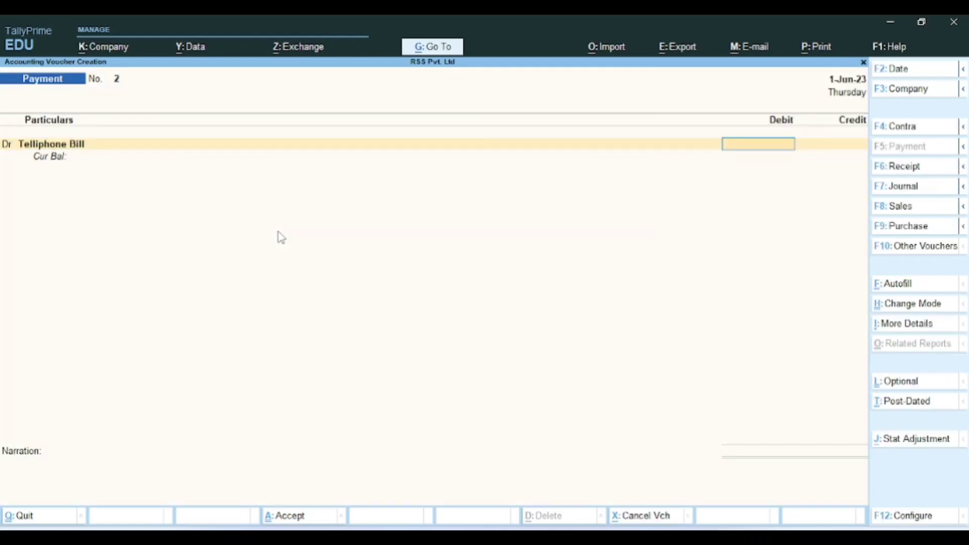
Step: Enter 1,500 against Telliphone Bill and credit IDFC Bank 1,500 with a cheque allocation
key("alt+Tab")
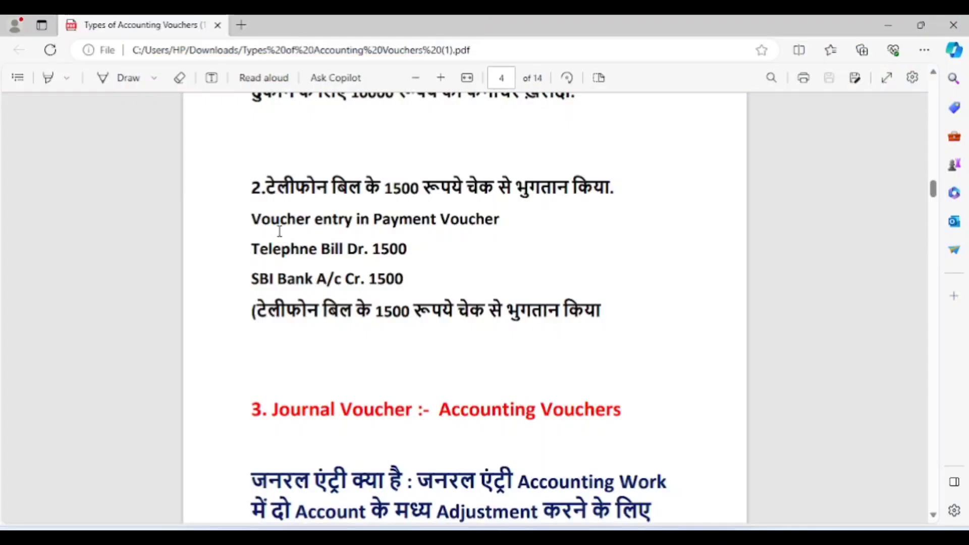
key("alt+Tab")
type("1500")
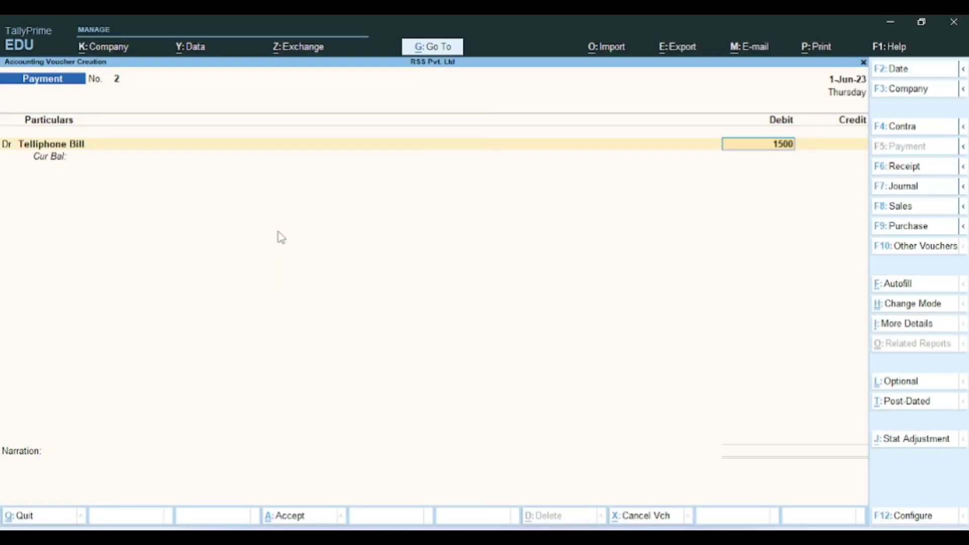
key("Return")
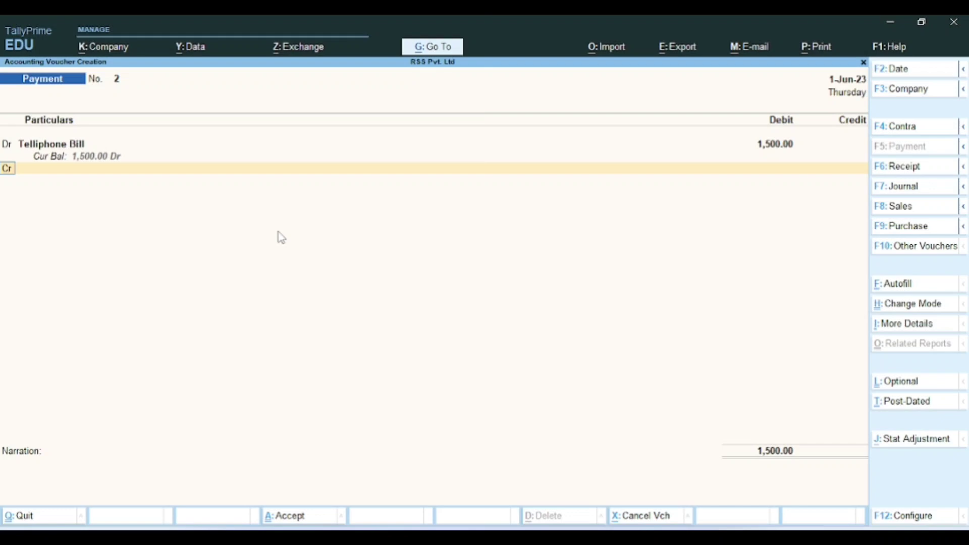
key("Return")
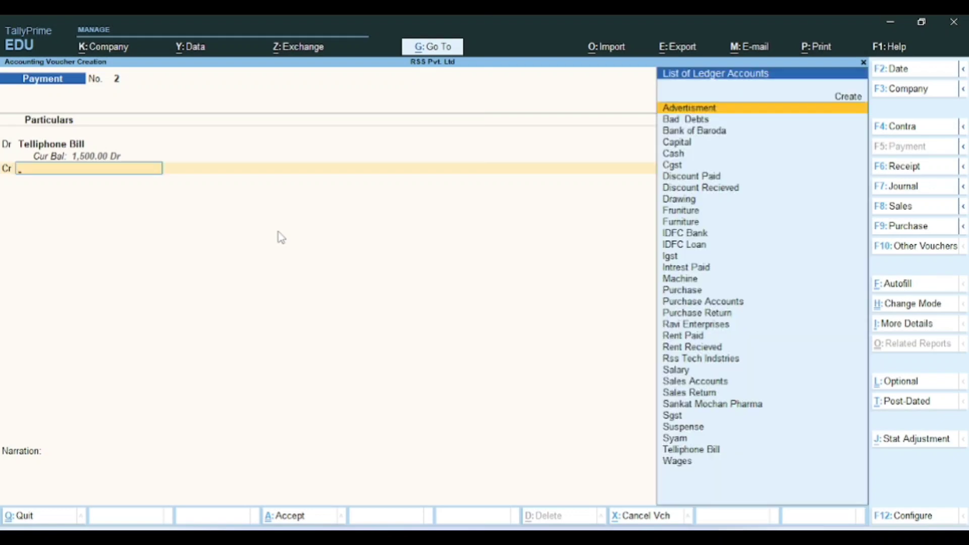
type("Id")
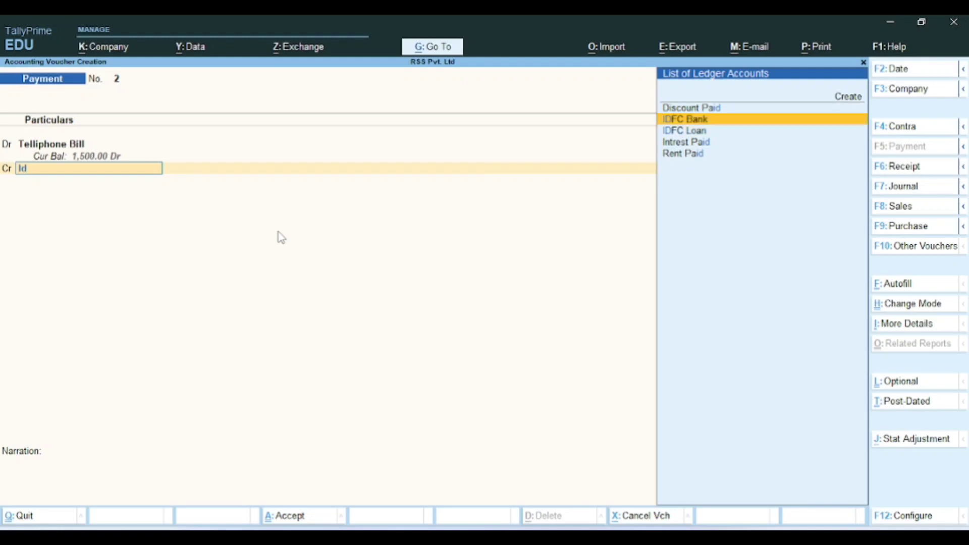
key("Return")
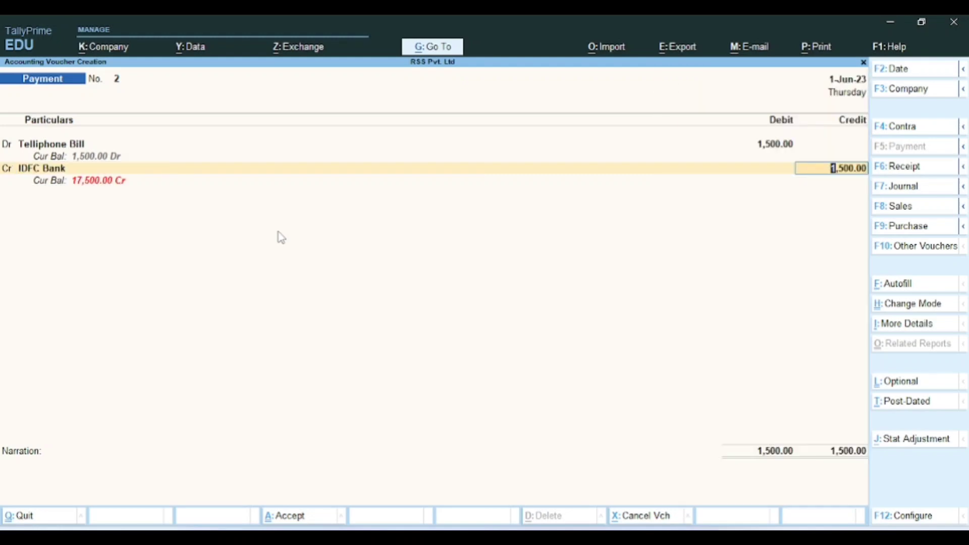
key("Return")
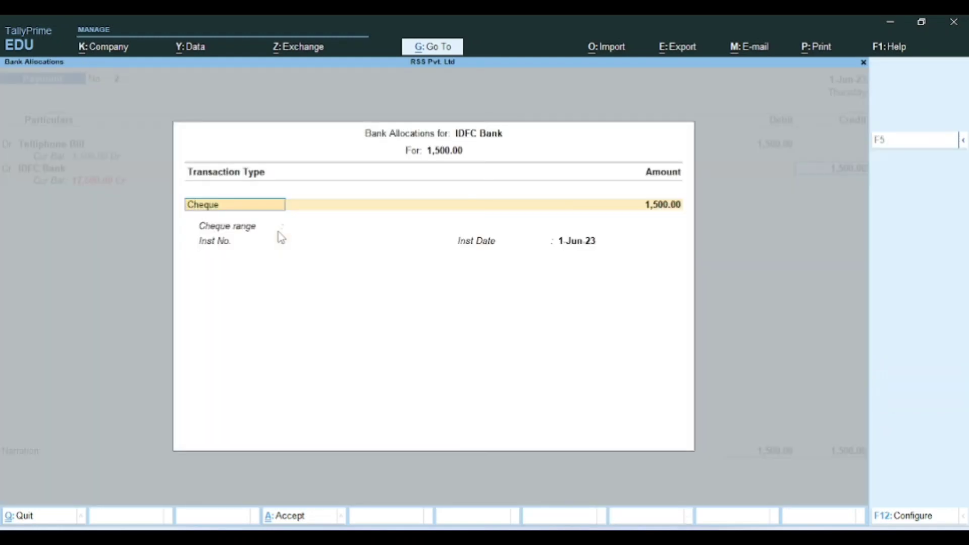
key("Escape")
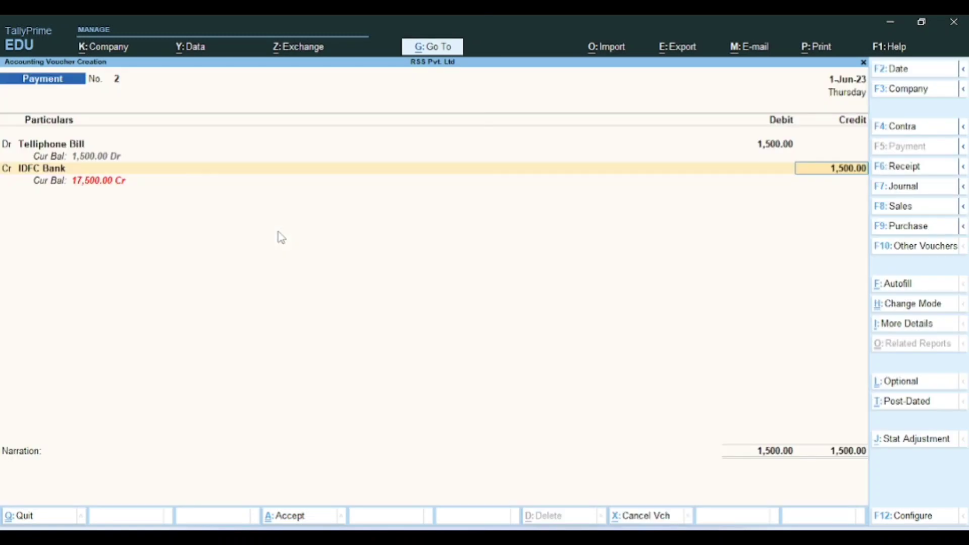
key("Return")
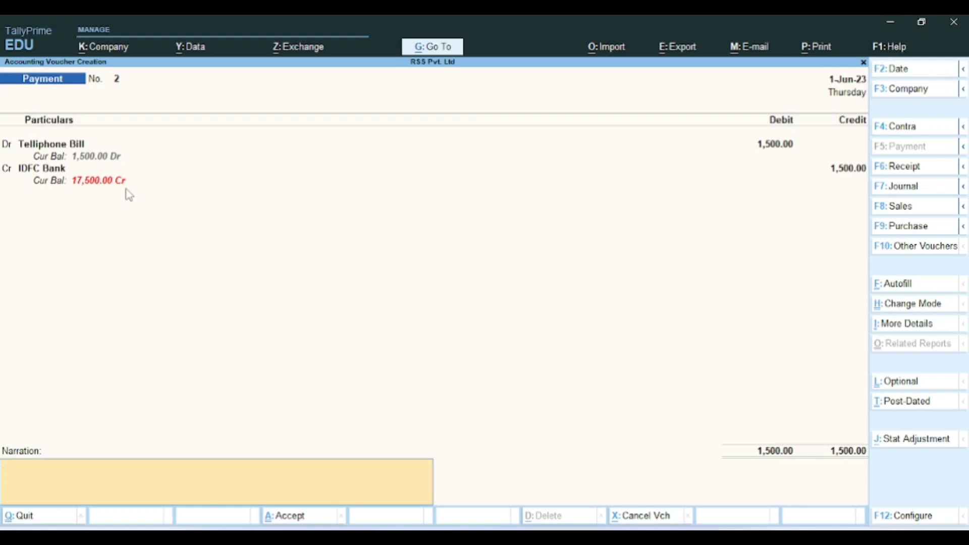
Step: Enter the narration 'being amount paid for teliphone bill' and accept Payment voucher No. 2
type("being amount")
type("paid for")
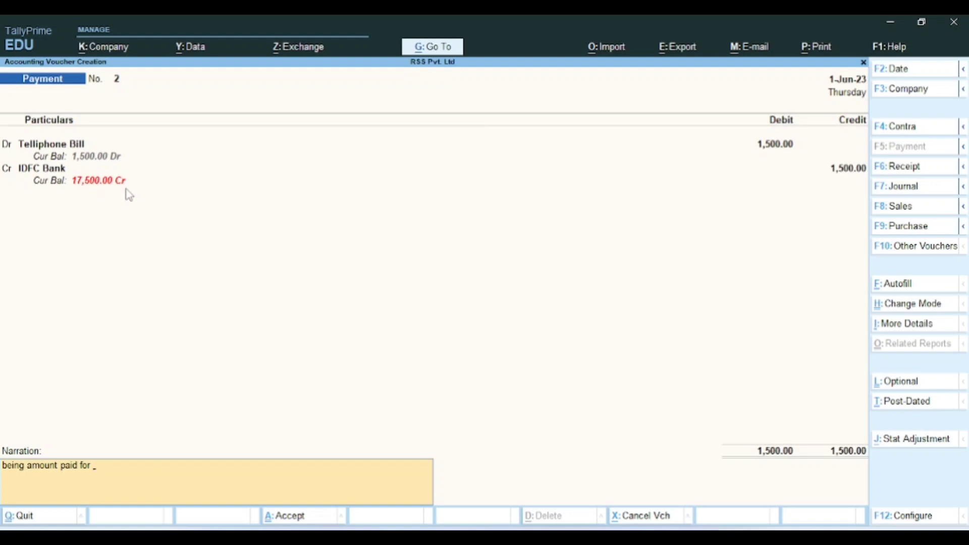
type(" teliphone bill")
key("Return")
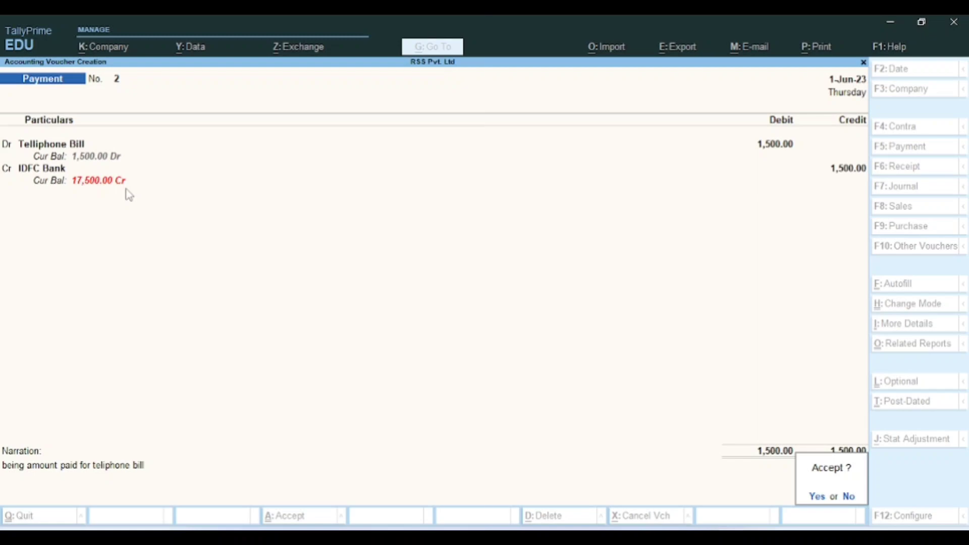
key("Return")
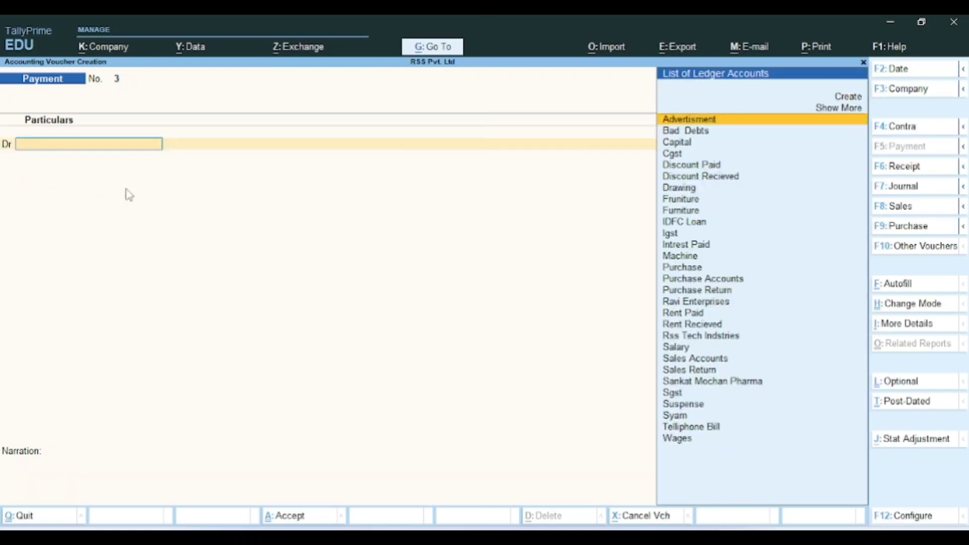
Step: Return to the vouchers PDF in Edge and scroll to page 4's Journal Voucher section
key("alt+Tab")
key("alt+Tab")
key("alt+Tab")
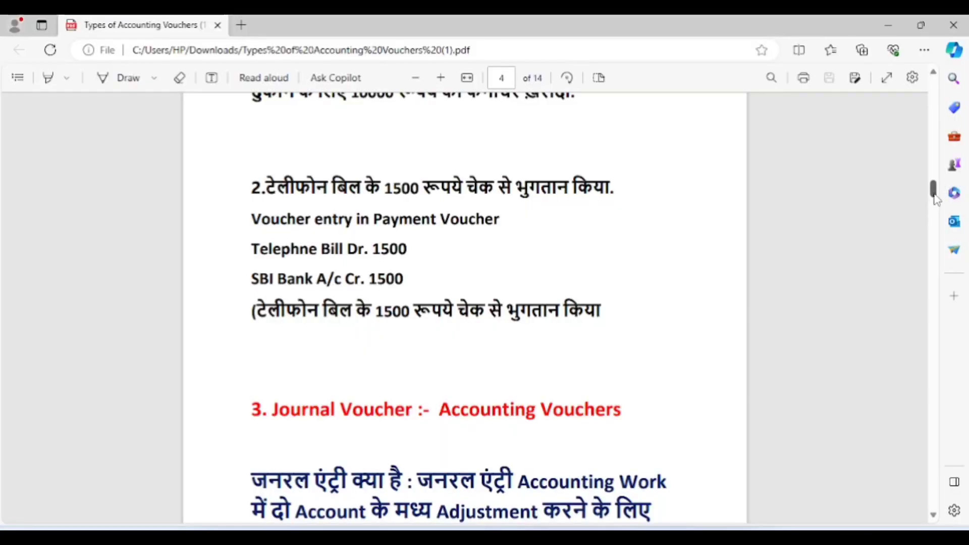
scroll(935, 198, "down", 4)
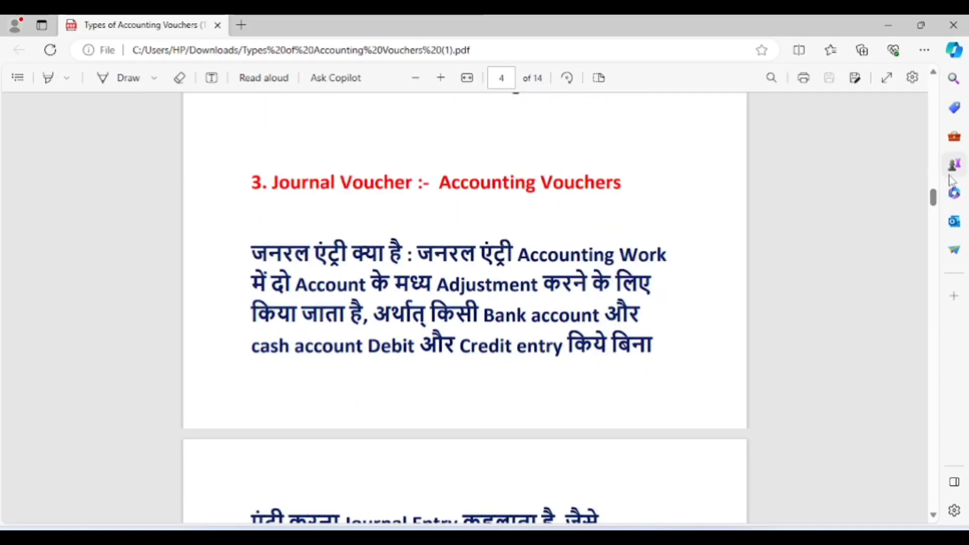
scroll(934, 202, "down", 2)
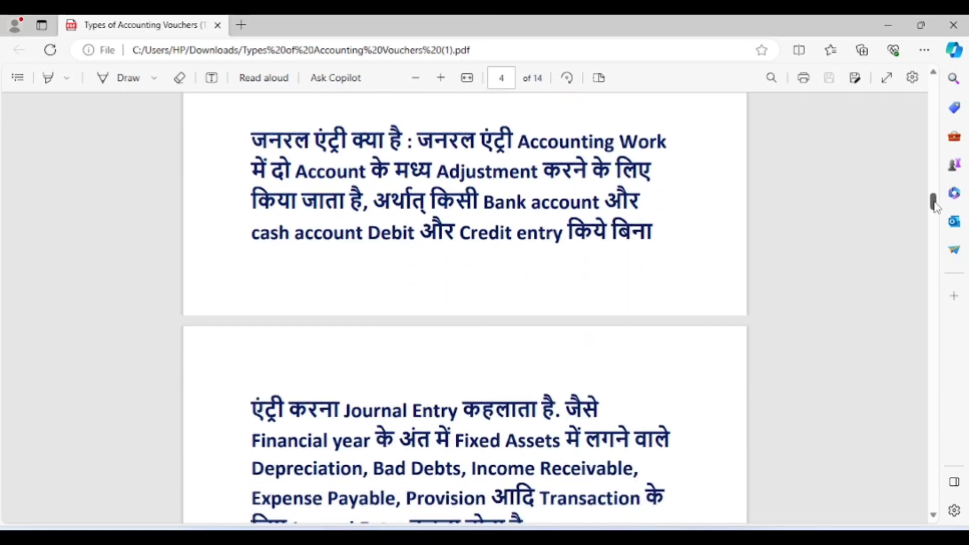
scroll(934, 202, "down", 1)
scroll(554, 178, "up", 2)
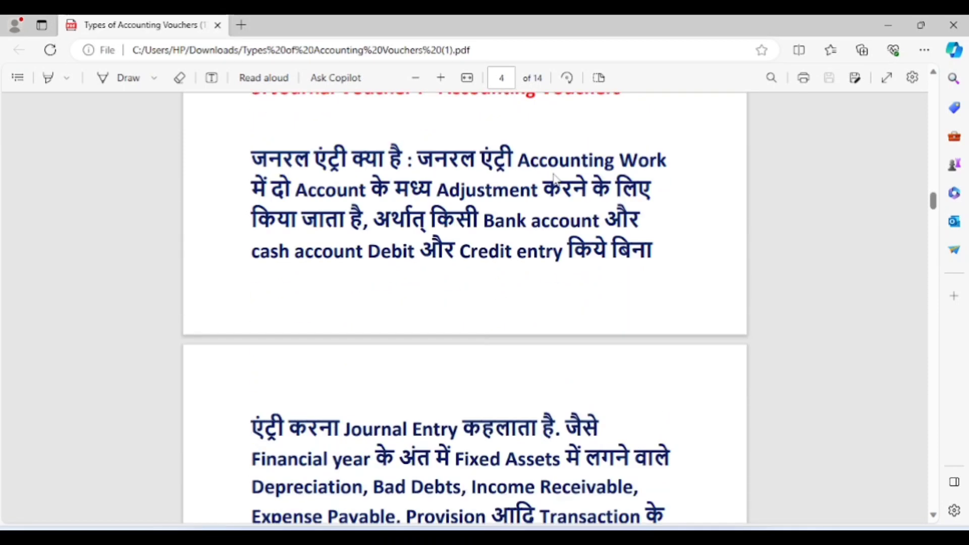
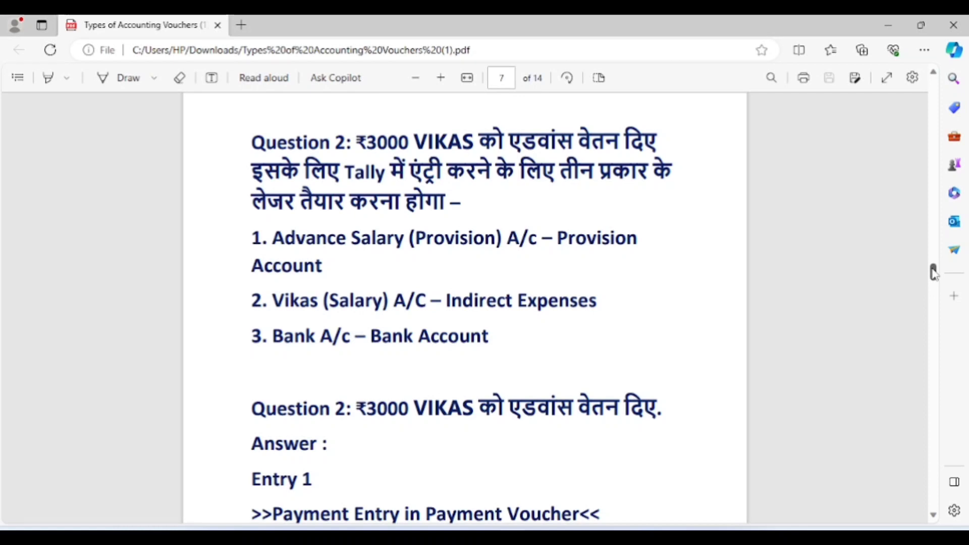
Step: Scroll the PDF to the Entry 1 ₹3000 advance salary answer, then return to TallyPrime's Journal voucher
left_click_drag(933, 272, 933, 270)
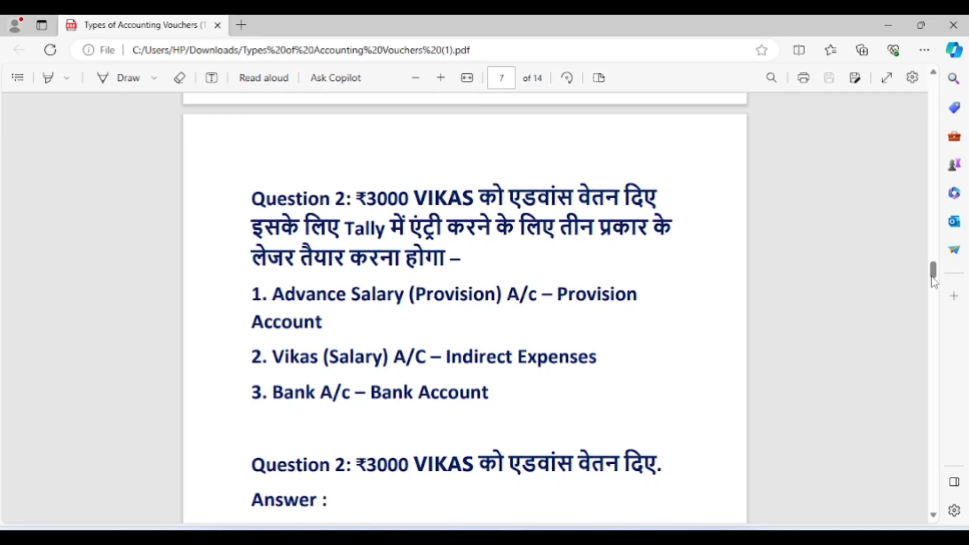
left_click_drag(934, 281, 934, 284)
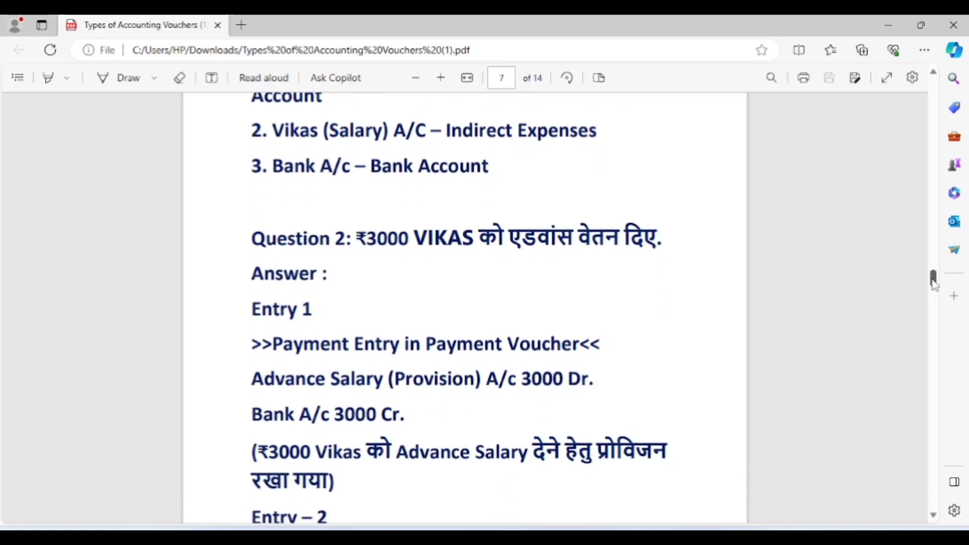
key("alt+Tab")
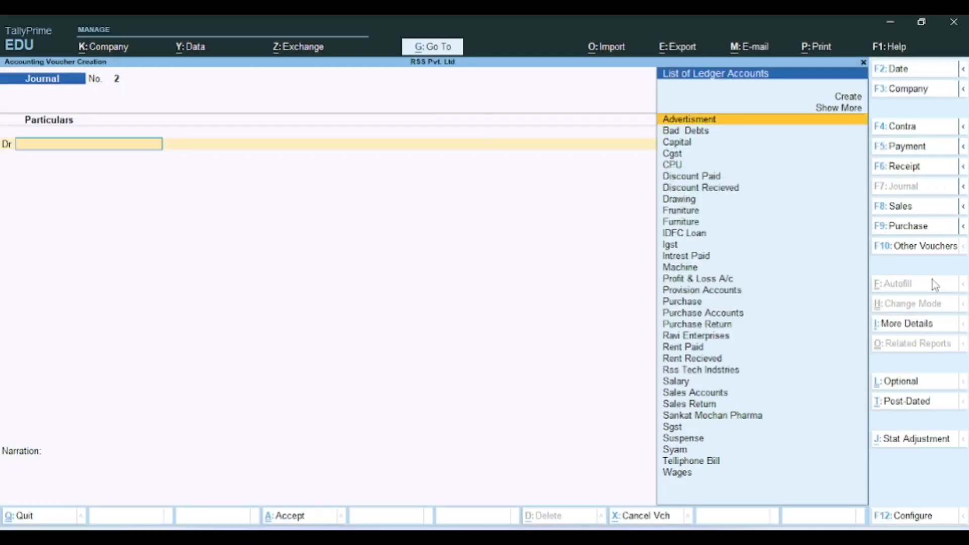
Step: Create an 'Advance Salary' ledger under Provisions from the Journal voucher's debit field
key("alt+Tab")
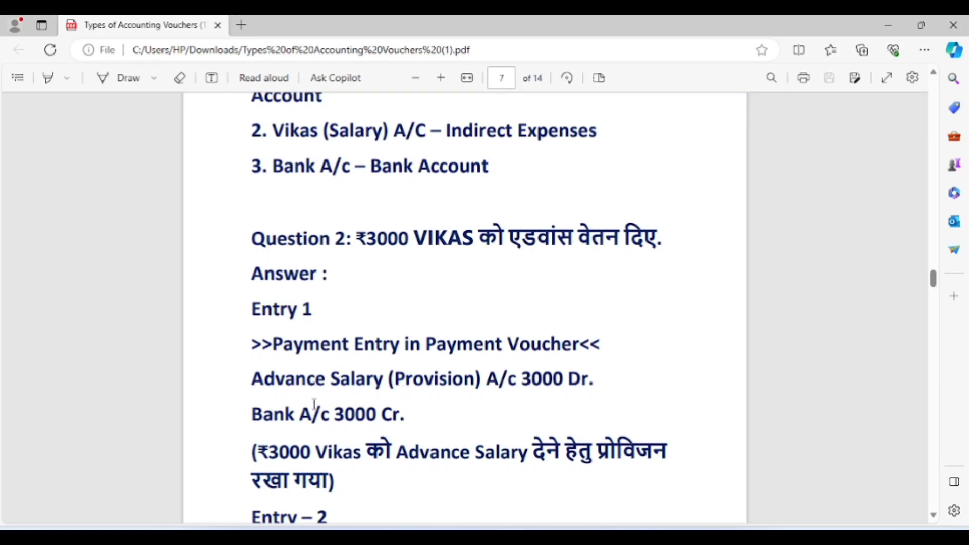
key("alt+Tab")
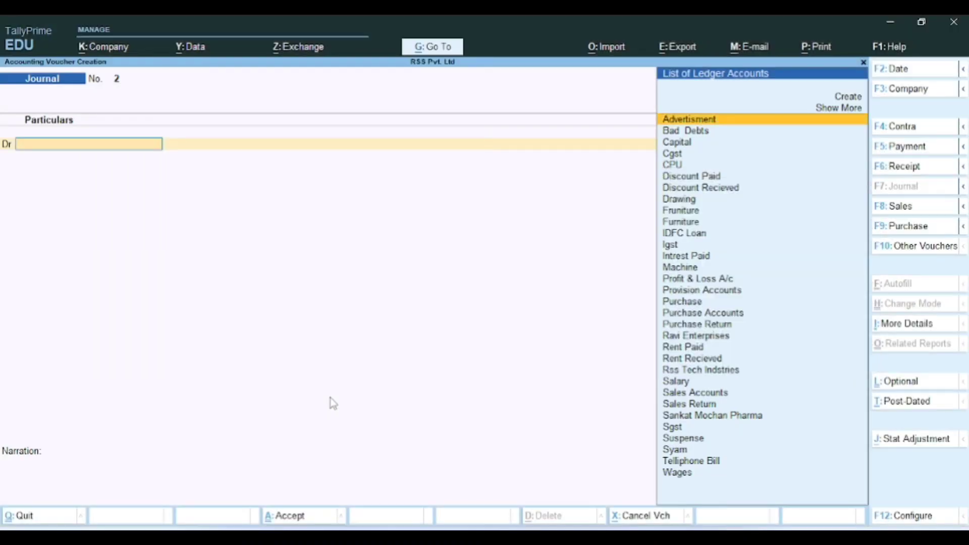
key("alt+c")
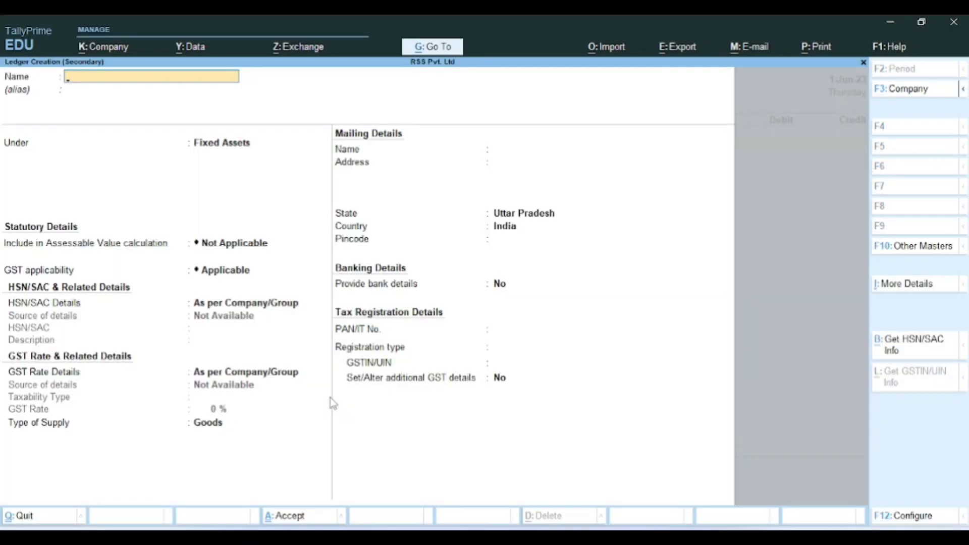
type("Advance Salary")
key("Return")
key("Return")
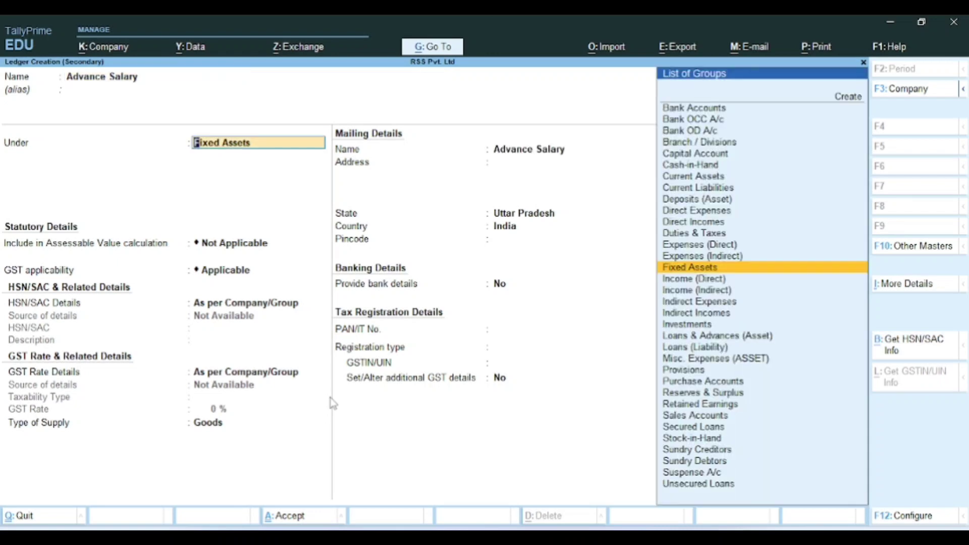
type("Pro")
key("Return")
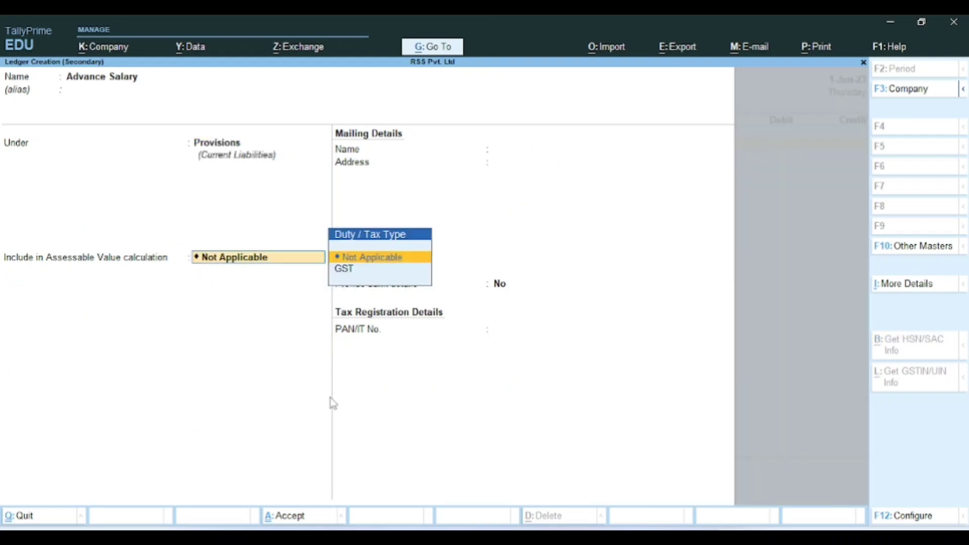
key("Return")
key("Return")
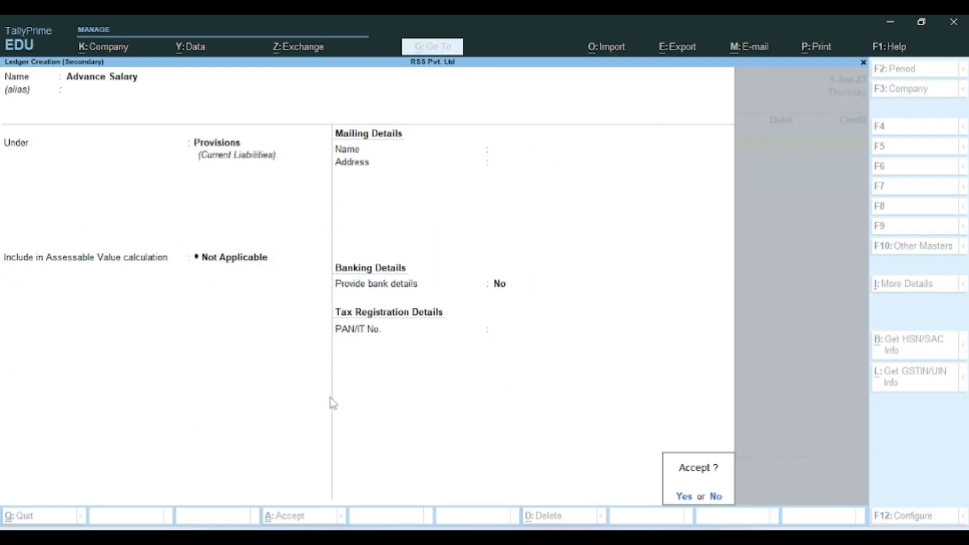
key("Return")
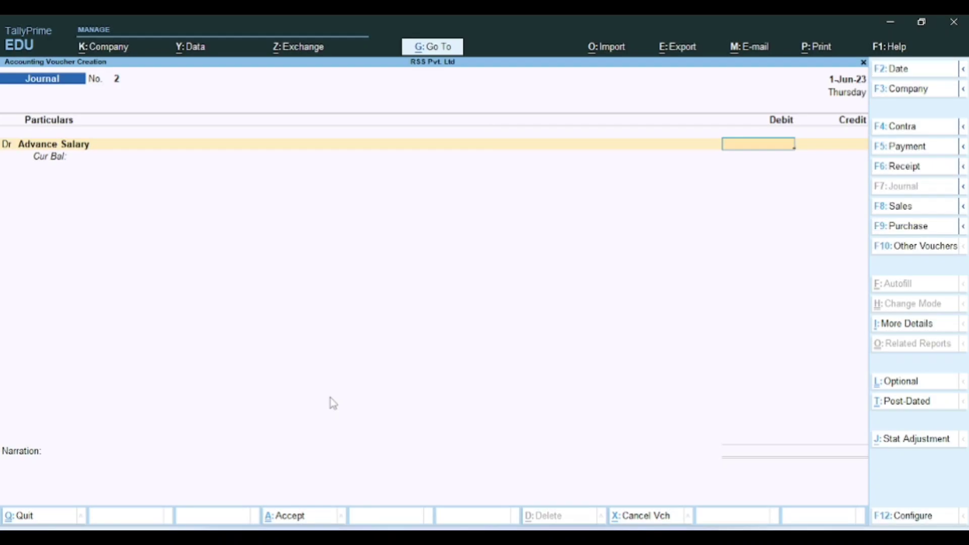
Step: Turn the entry into Payment voucher No. 4 with Advance Salary as the debit ledger
key("alt+Tab")
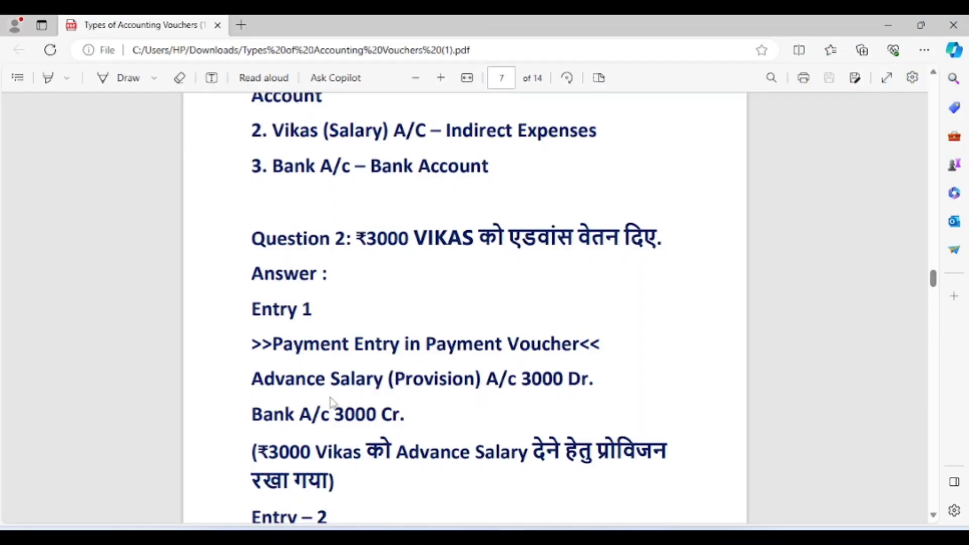
key("alt+Tab")
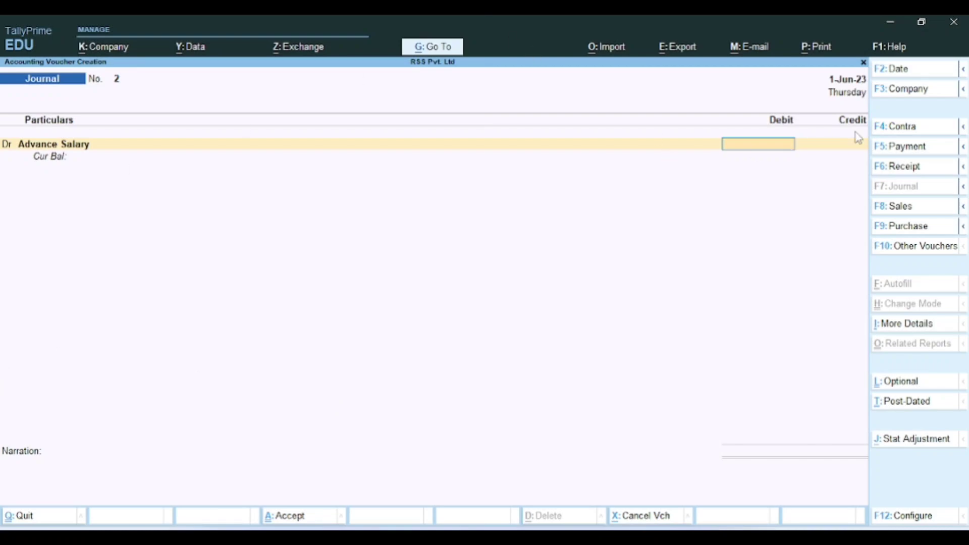
left_click(899, 148)
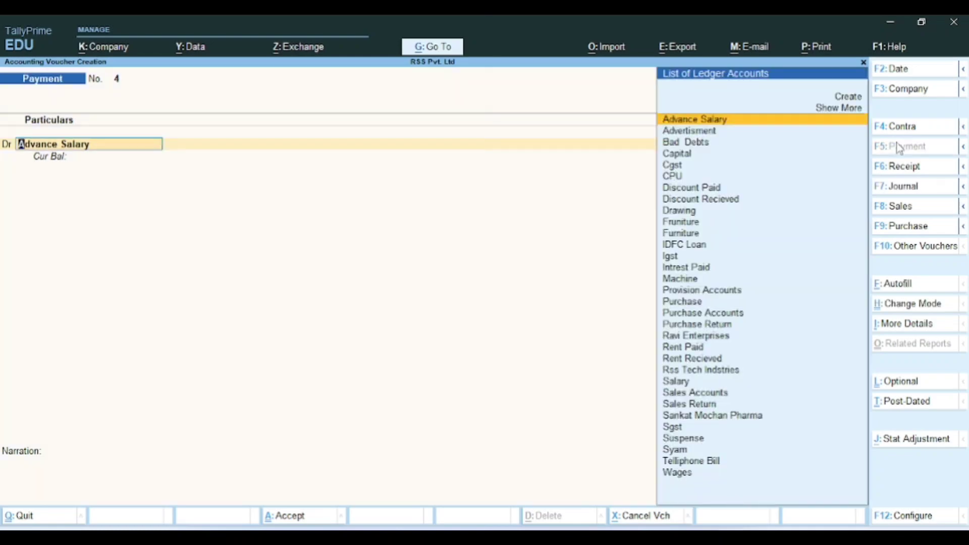
key("Return")
key("alt+Tab")
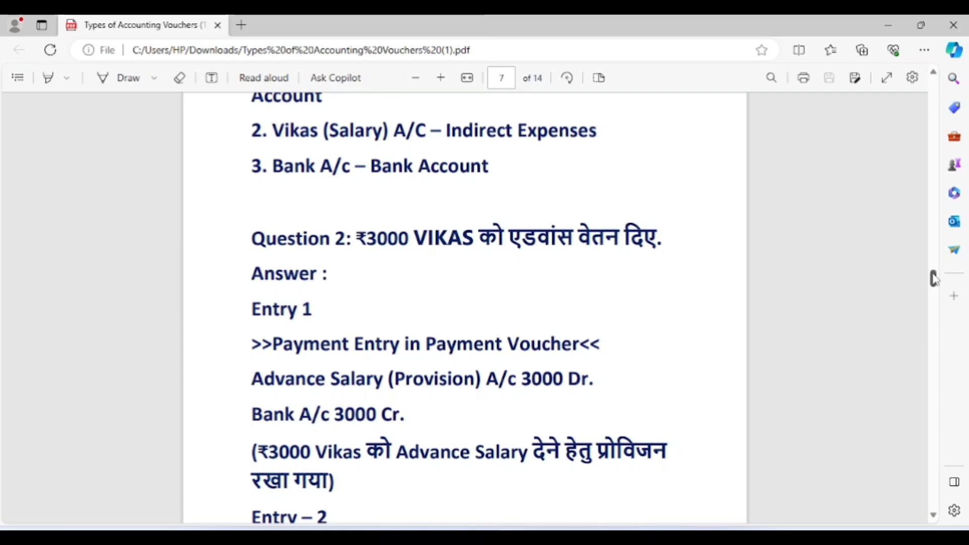
scroll(933, 277, "down", 1)
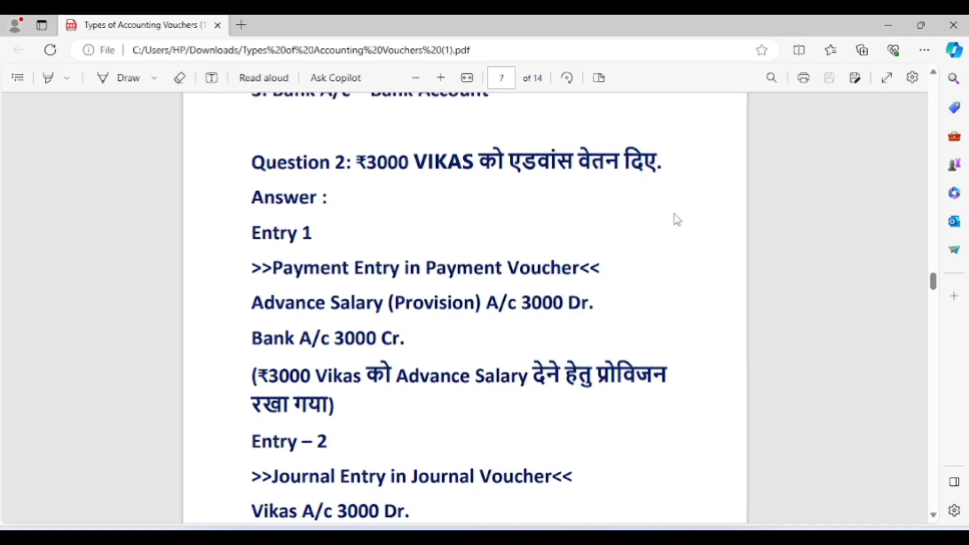
key("alt+Tab")
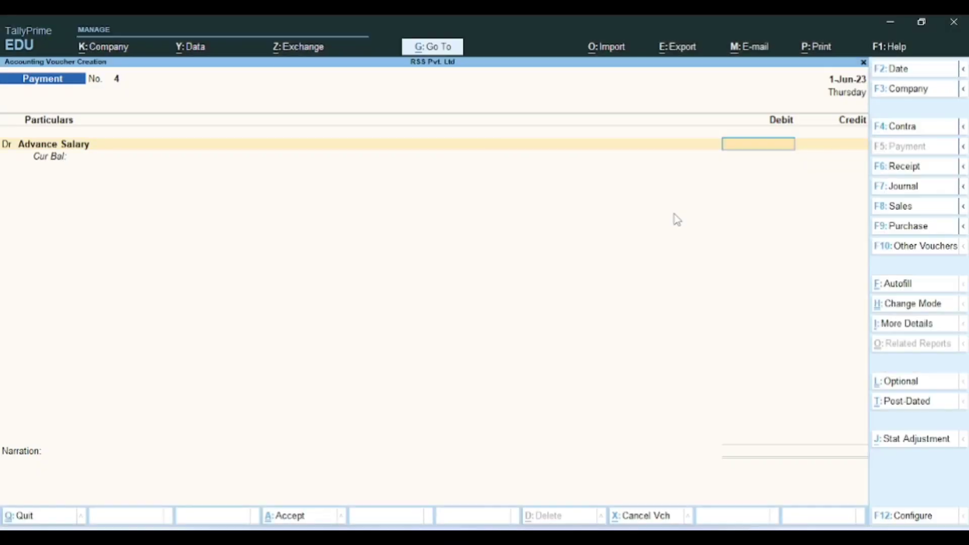
Step: Enter a 3,000 debit amount against Advance Salary
key("alt+Tab")
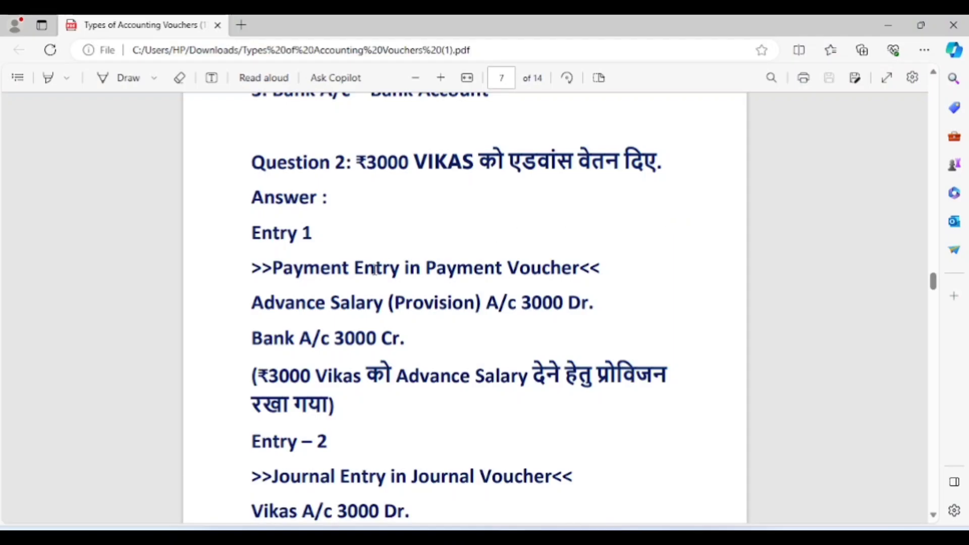
key("alt+Tab")
left_click(380, 319)
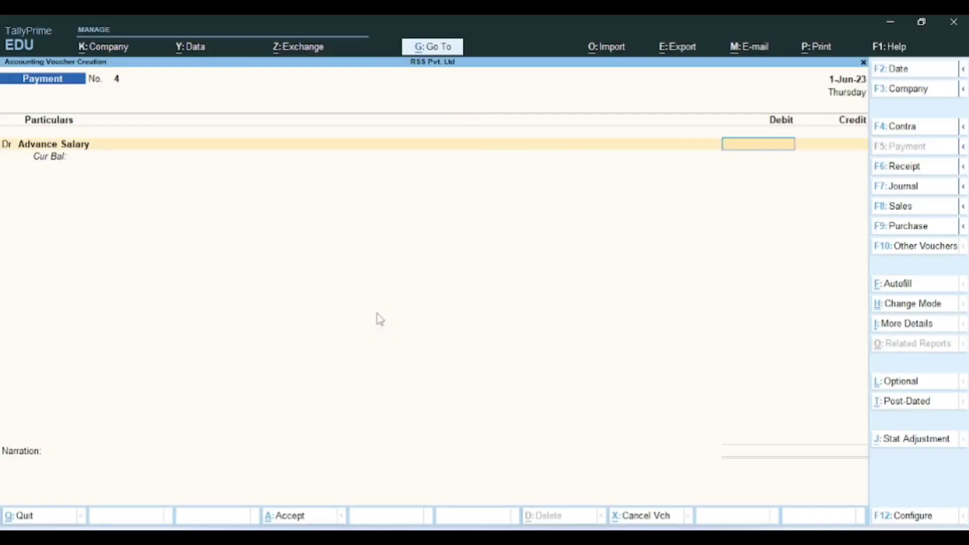
key("alt+Tab")
key("alt+Tab")
type("3,0")
type("000")
key("Return")
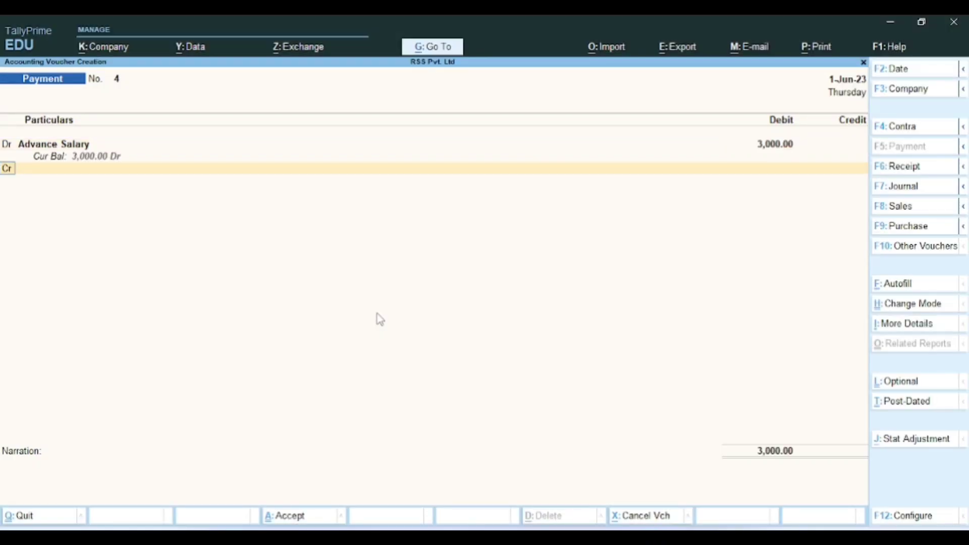
Step: Add a credit line for IDFC Bank, checking the PDF notes first
type("c")
key("Return")
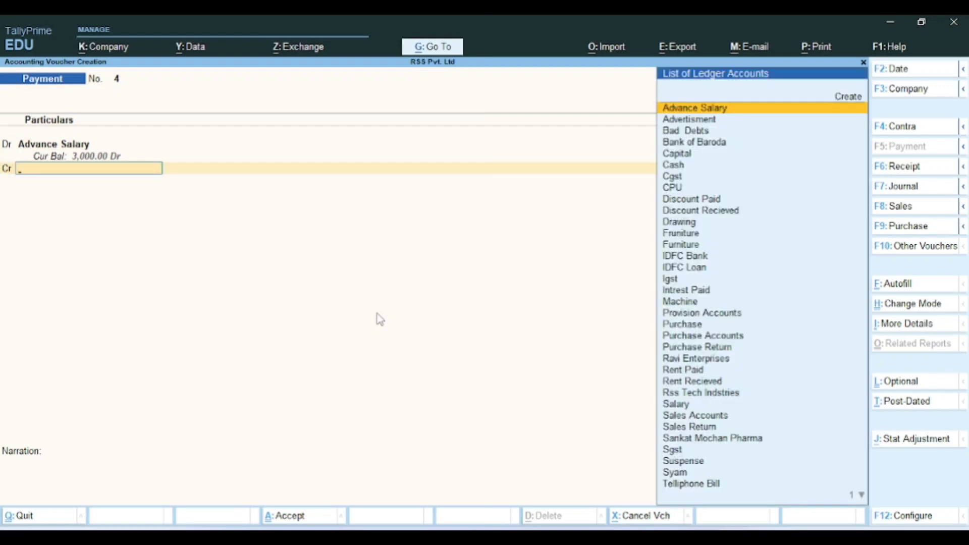
key("alt+Tab")
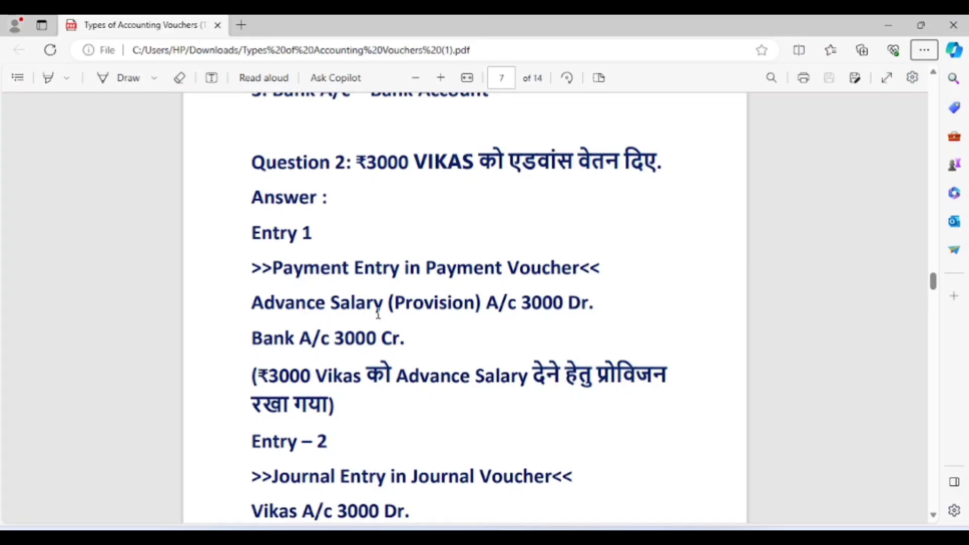
key("alt")
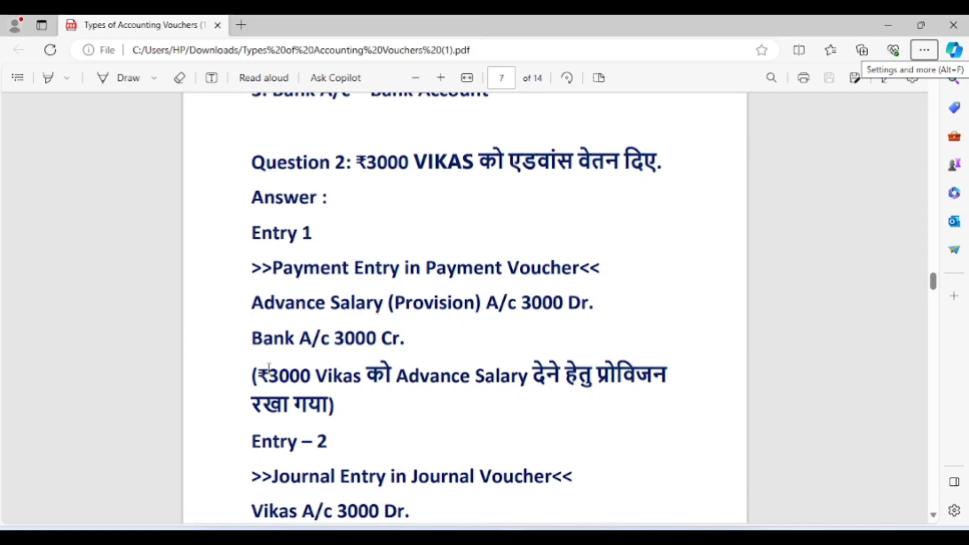
key("alt+Tab")
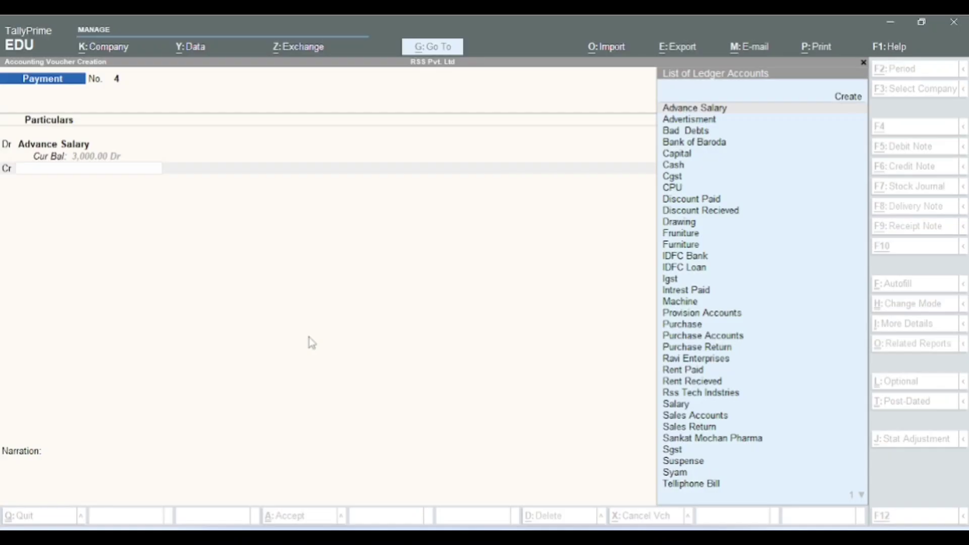
type("Id")
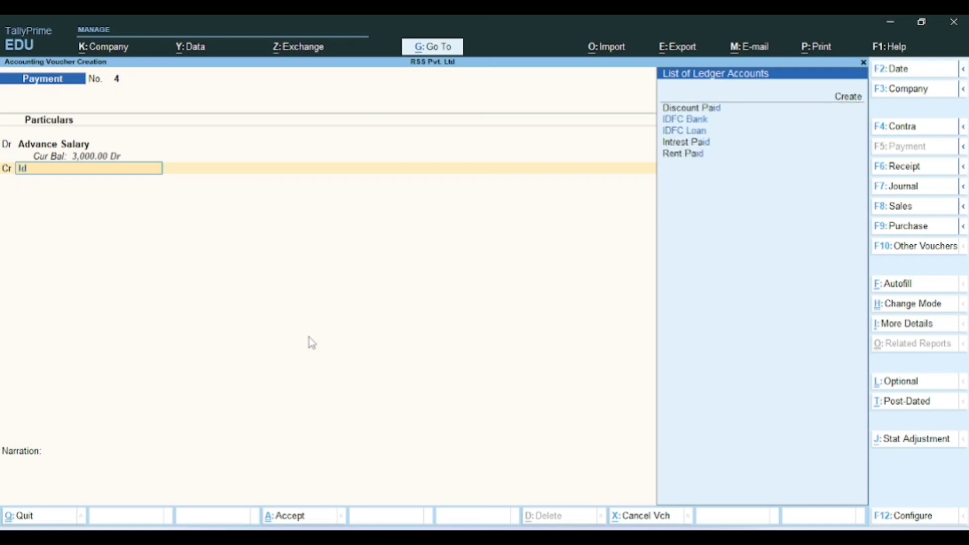
key("Return")
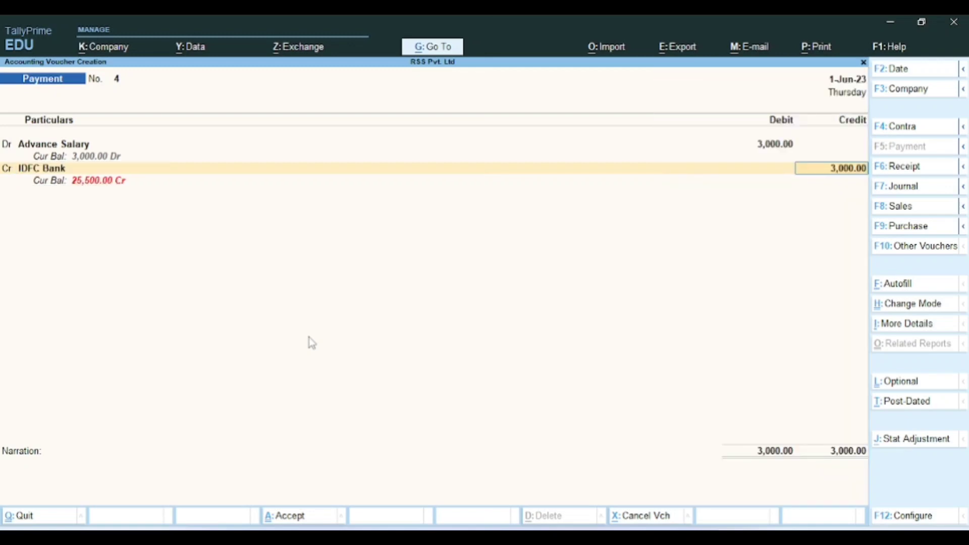
Step: Record IDFC Bank's 3,000.00 allocation as a Cheque, instrument no. 012644, dated 1-Jun-23
key("Return")
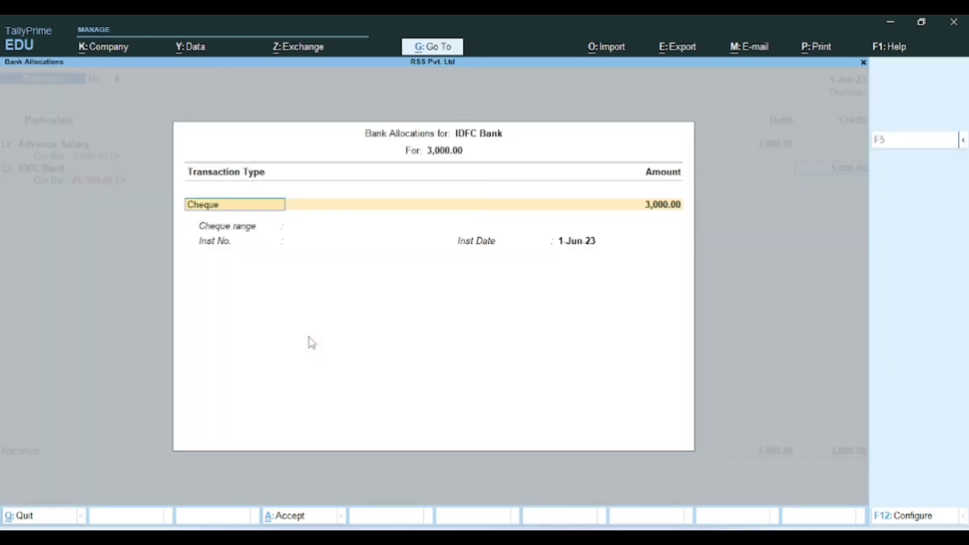
key("Return")
key("Return")
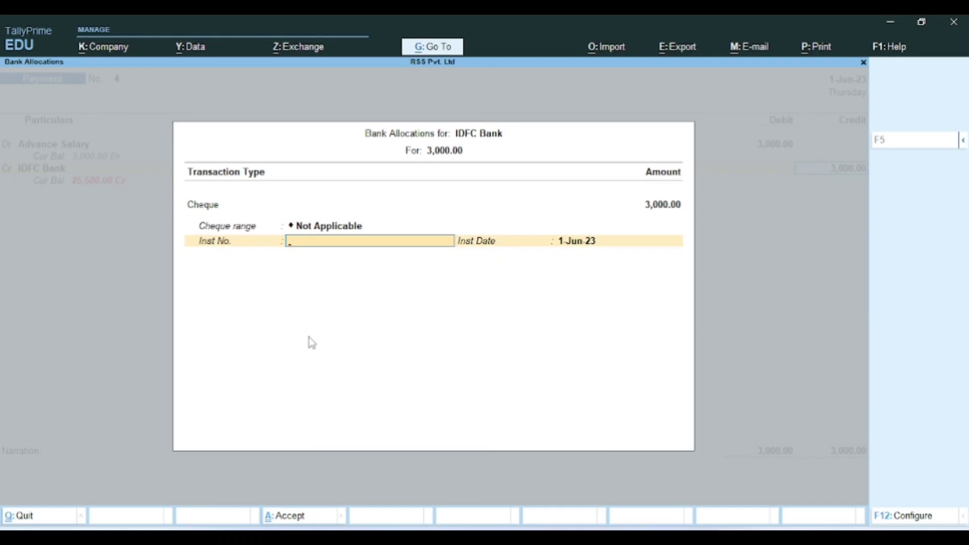
key("BackSpace")
key("BackSpace")
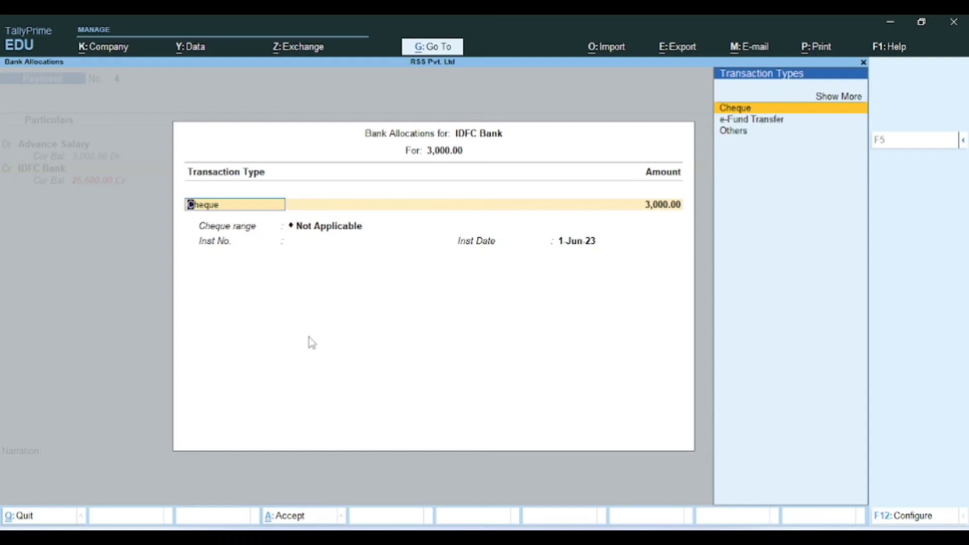
key("Down")
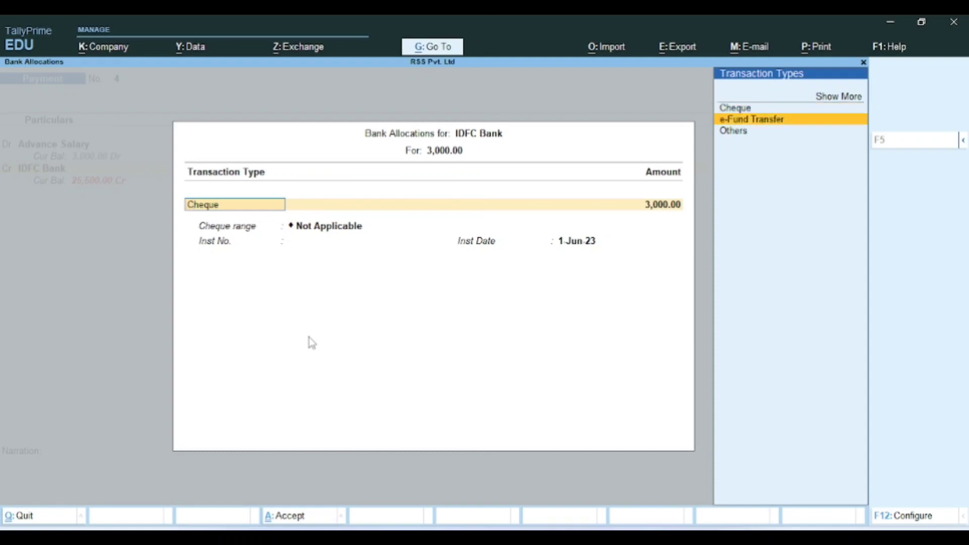
key("Down")
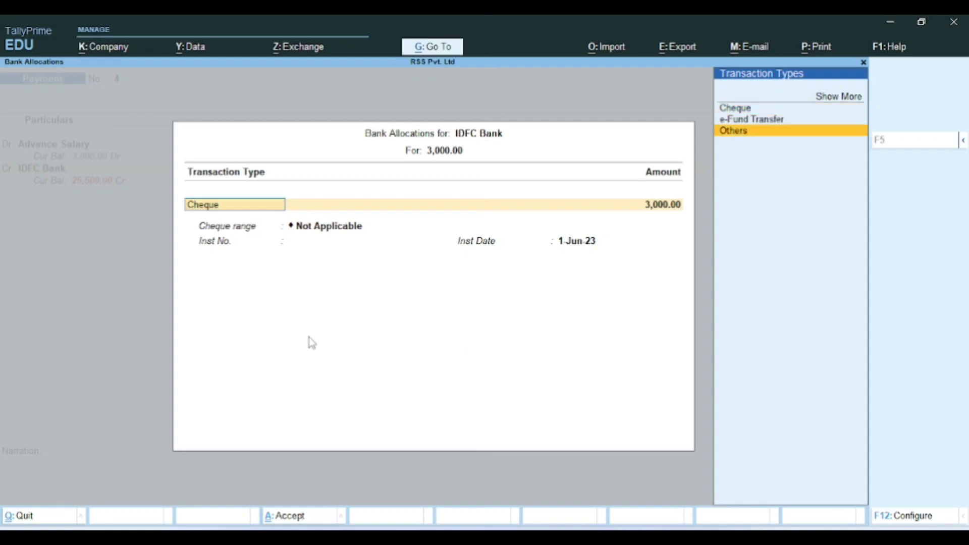
key("Up")
key("Up")
key("Down")
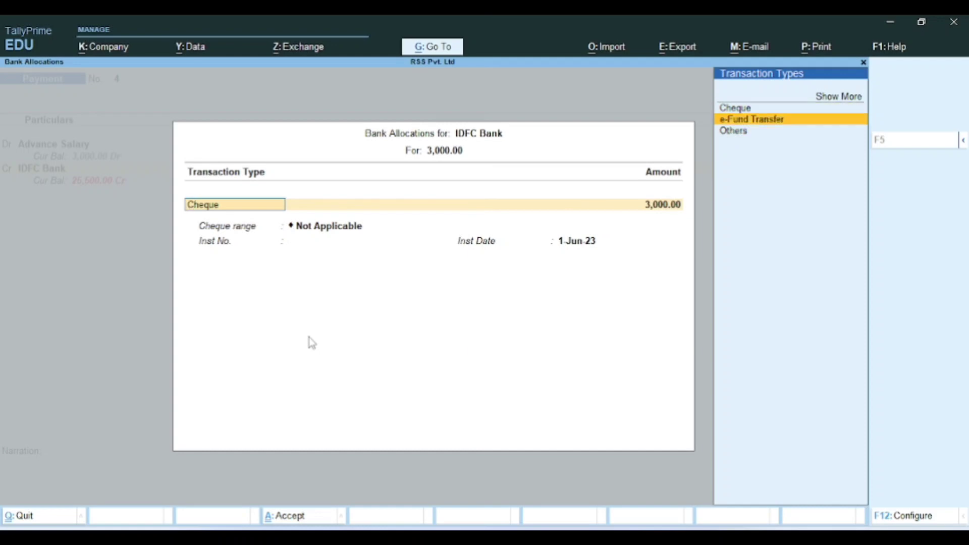
key("Up")
key("Return")
key("Return")
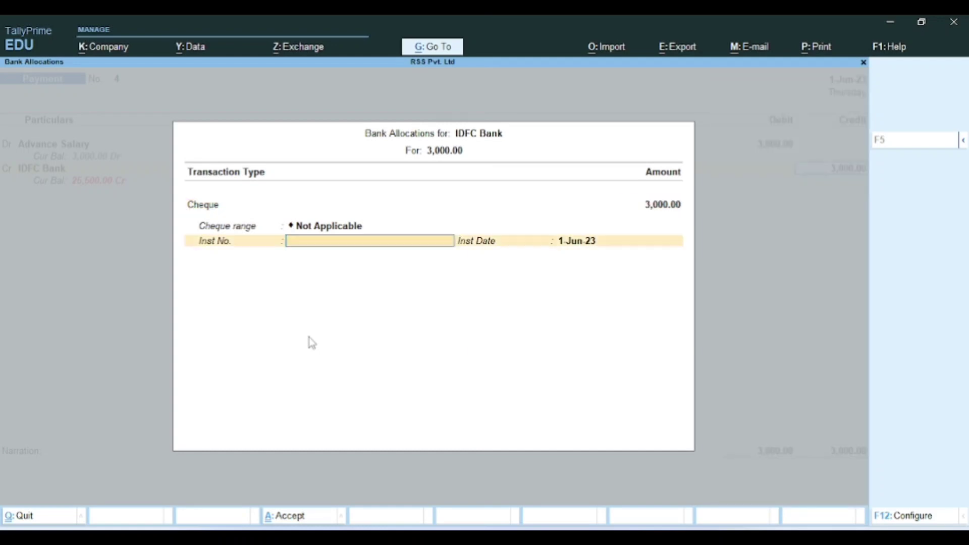
type("012644")
key("Return")
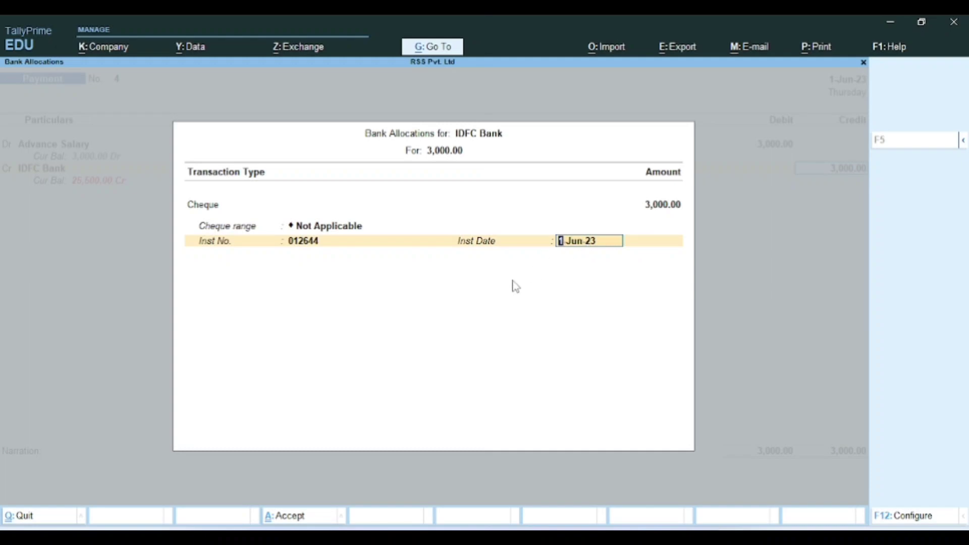
key("Return")
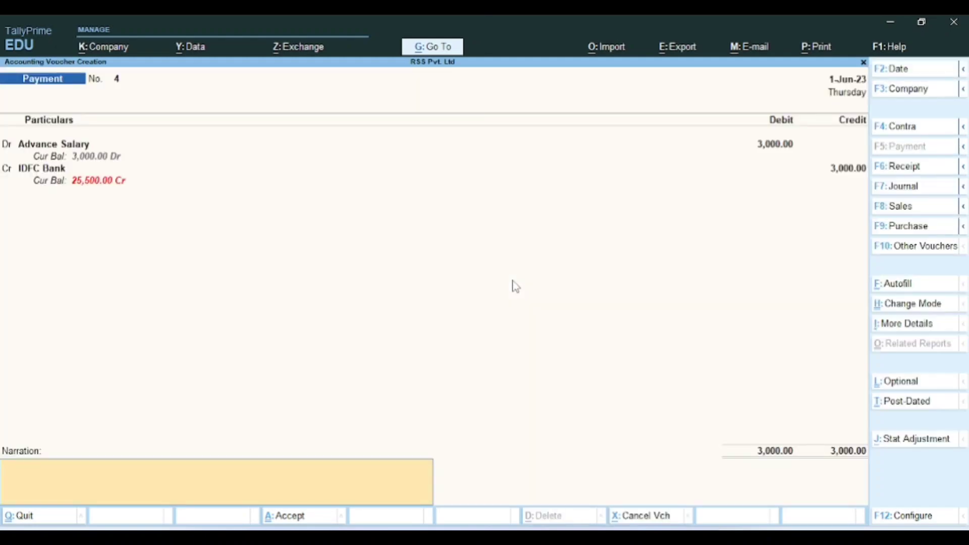
Step: Enter the narration 'Advance salary paid for Provision' and save Payment voucher No. 4
type("Advance salary paid to")
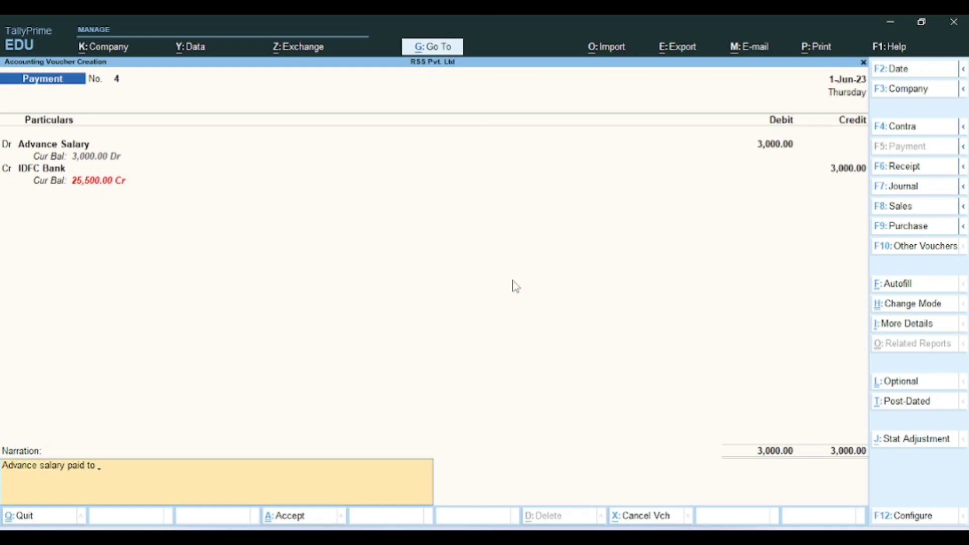
key("BackSpace")
key("BackSpace")
type("for Provision")
key("Return")
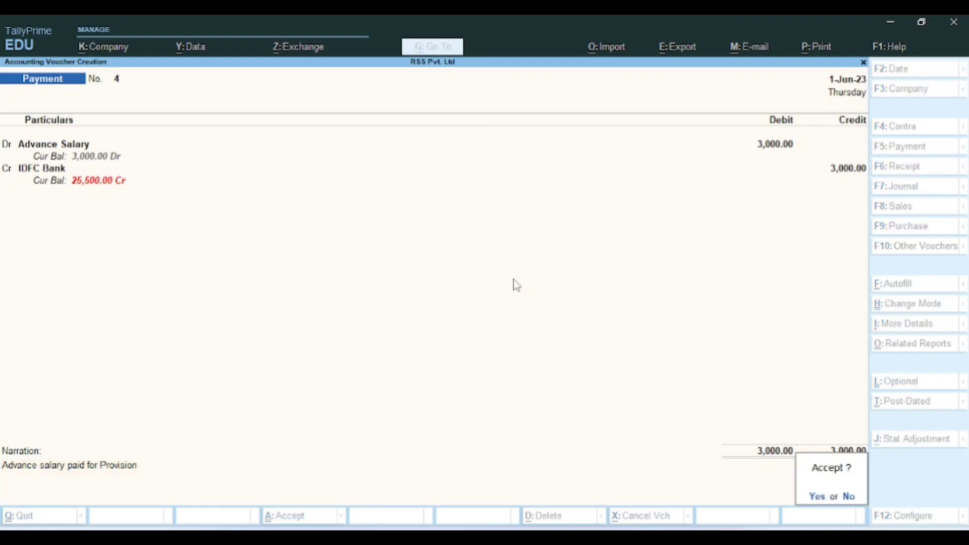
key("Return")
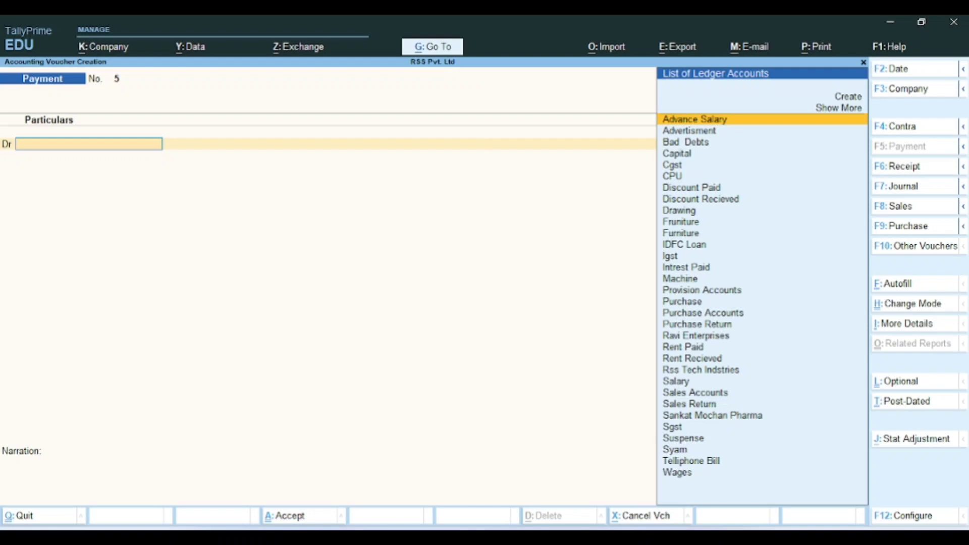
Step: Switch to a Journal voucher and create the employee's ledger under Indirect Expenses
left_click(904, 187)
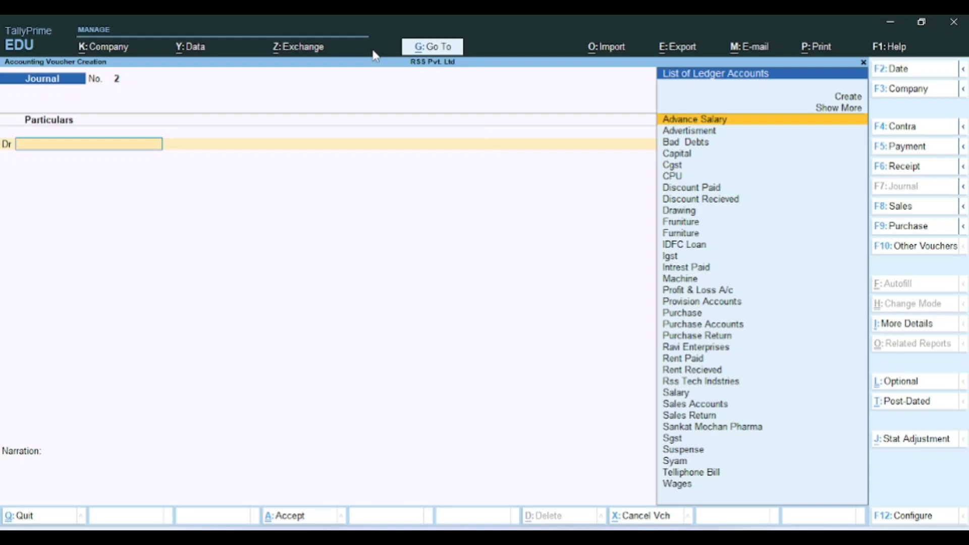
key("alt+c")
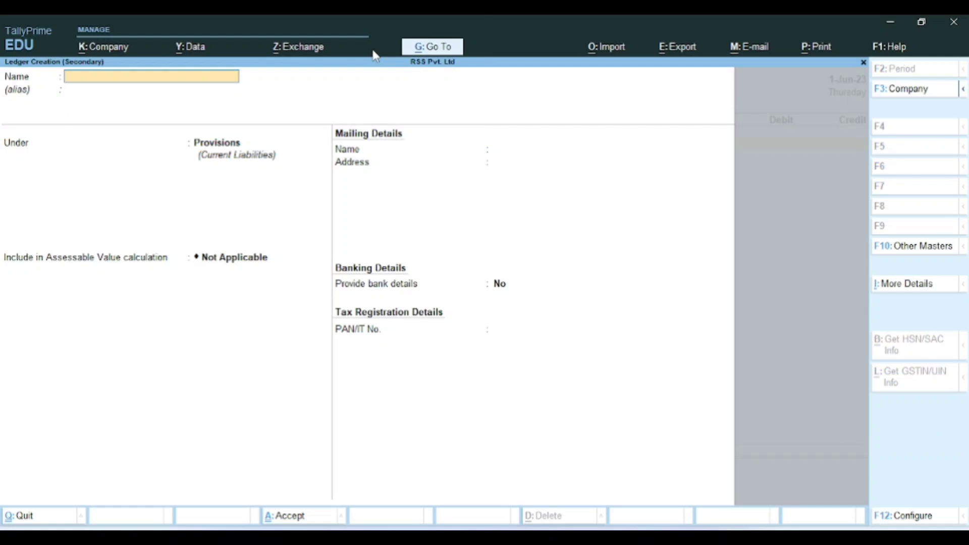
type("Vikas")
key("Return")
key("Return")
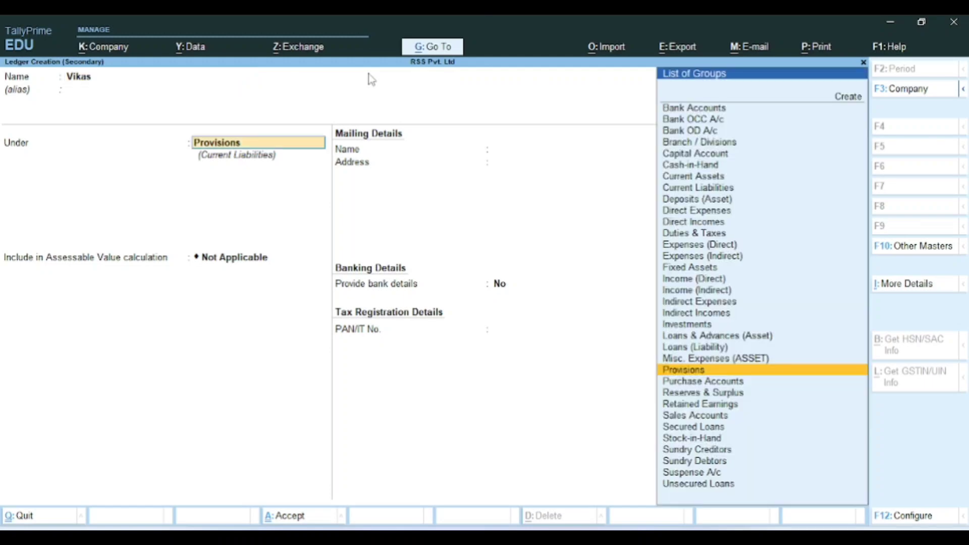
type("i")
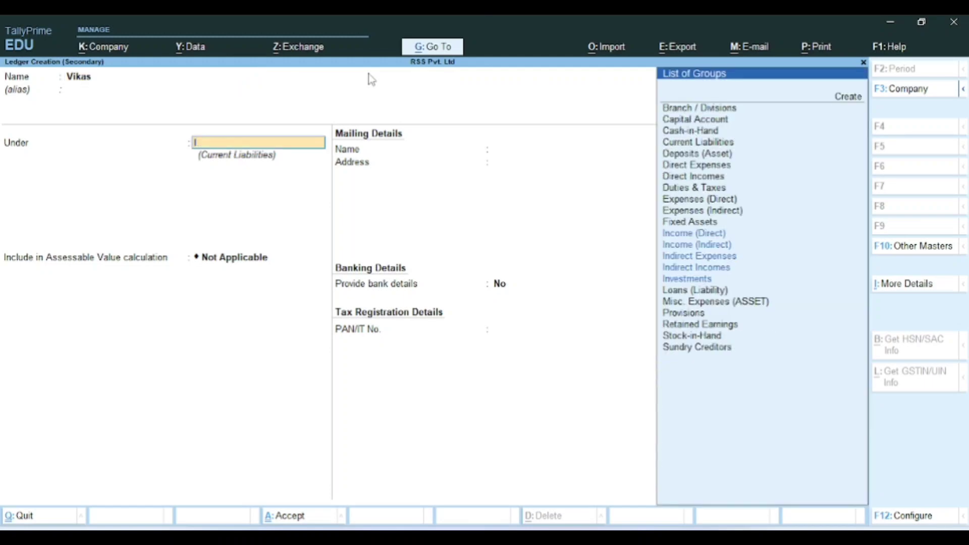
type("nd")
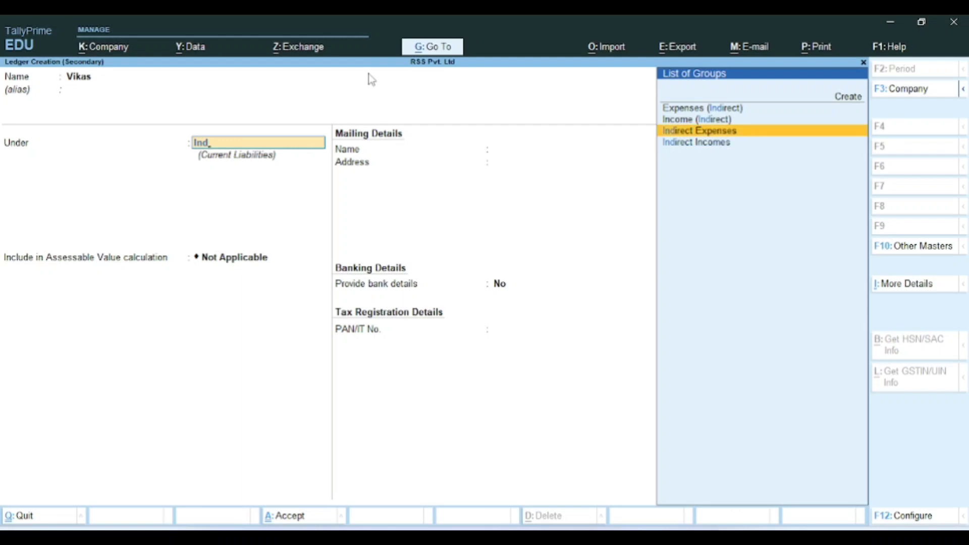
key("Return")
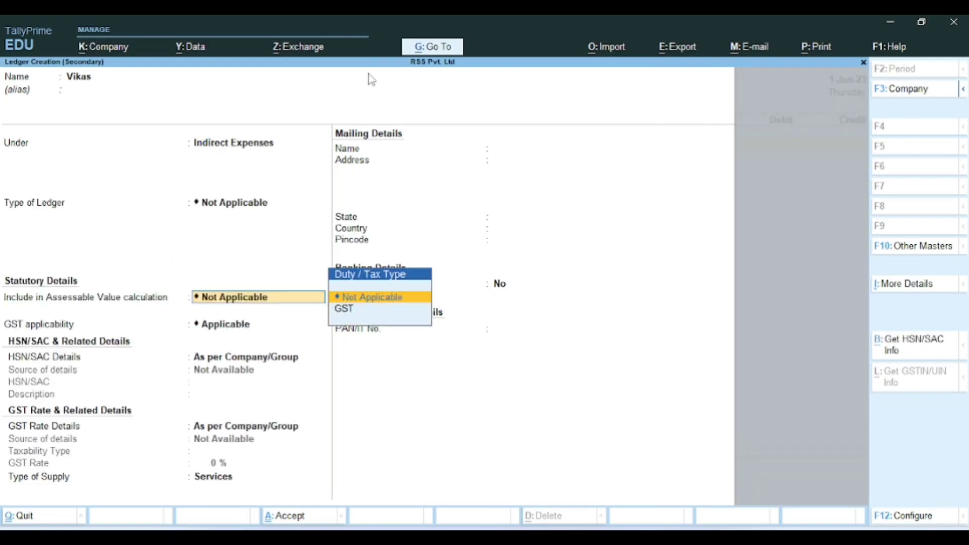
key("Return")
key("Return")
key("Return")
key("Return")
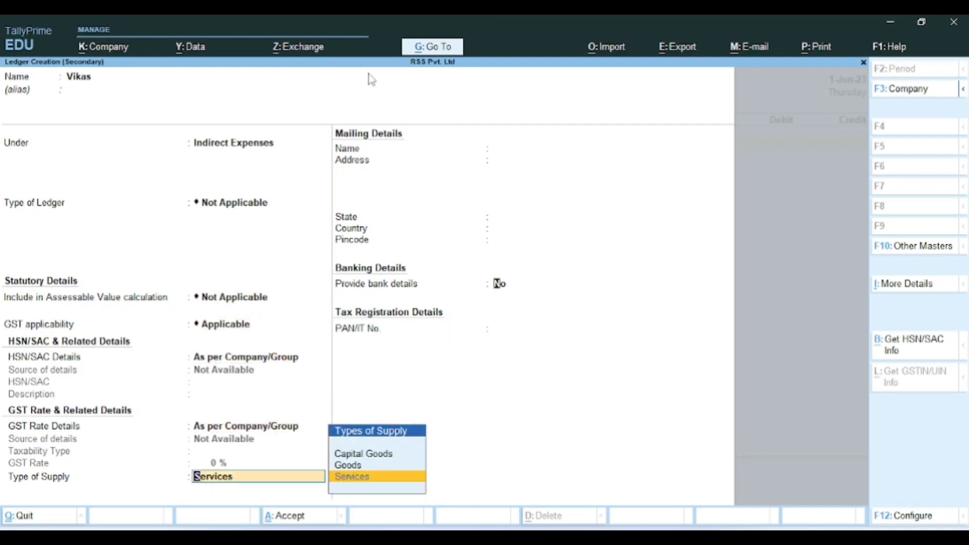
key("Return")
key("Return")
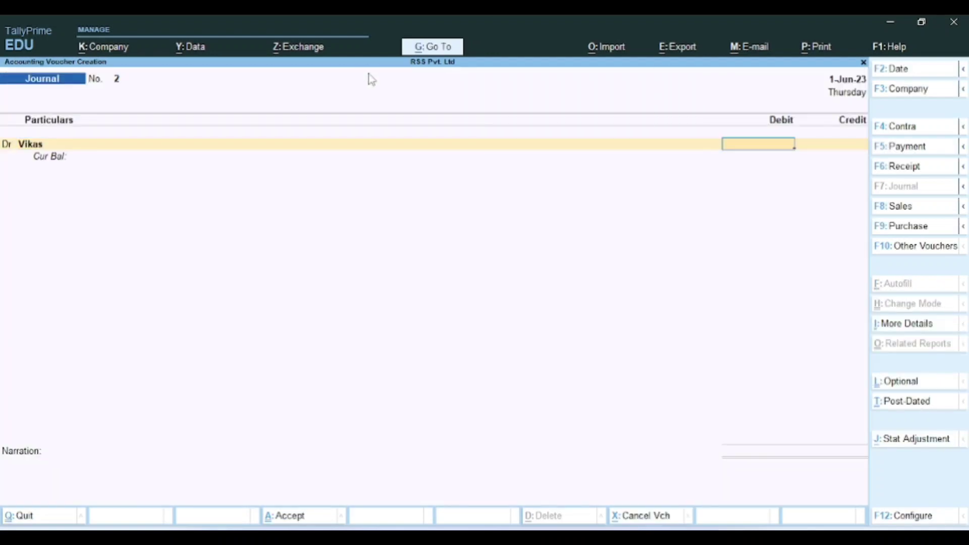
Step: Debit the employee 3,000 and credit Advance Salary 3,000.00 in the journal
type("3000")
key("Return")
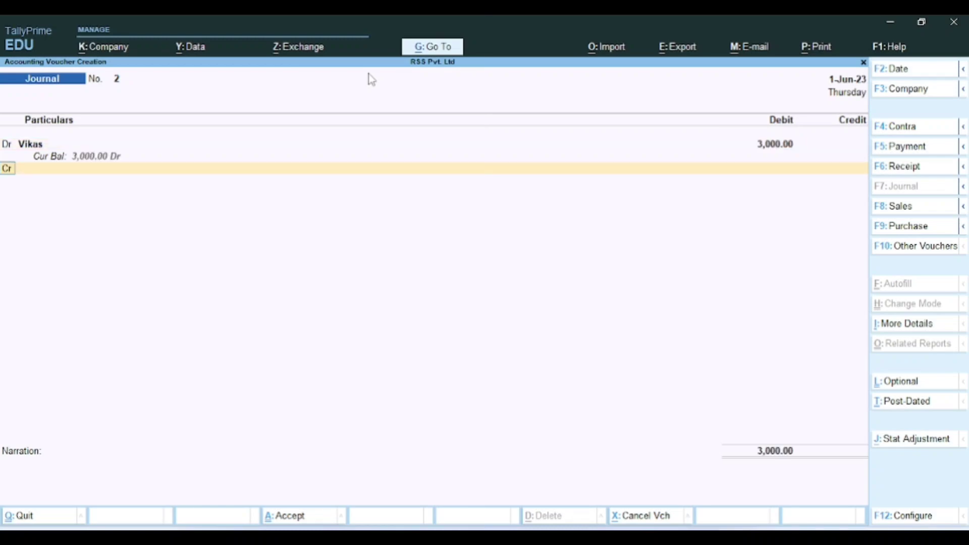
key("Return")
key("alt+Tab")
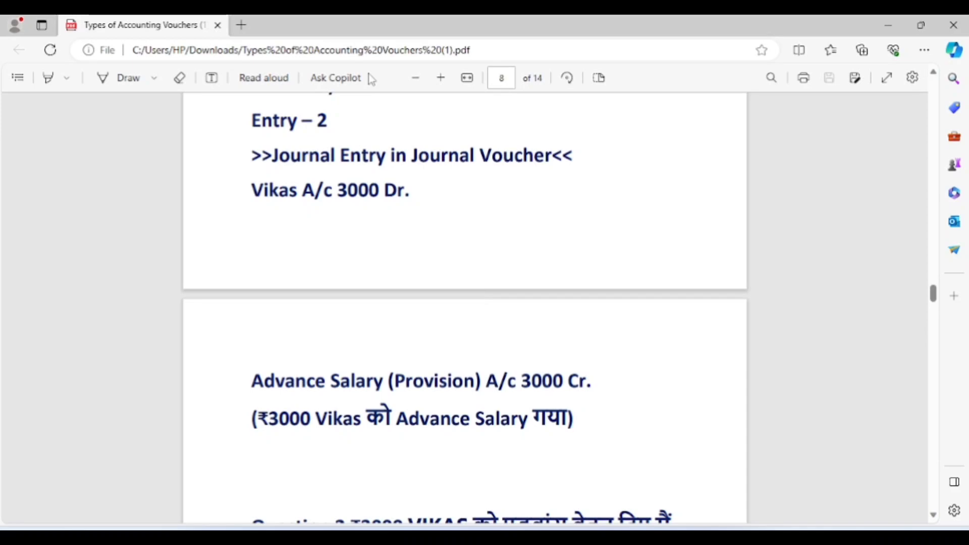
key("alt+Tab")
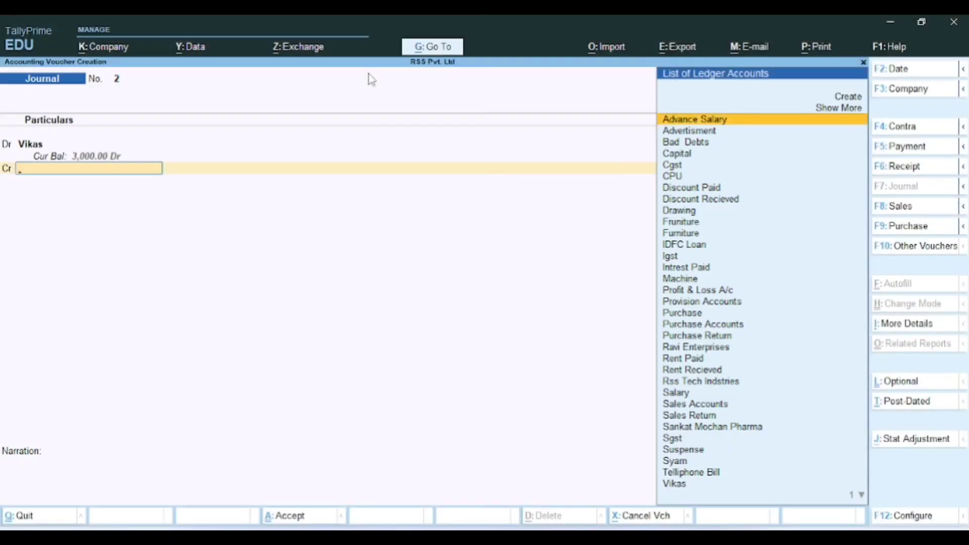
type("Ad")
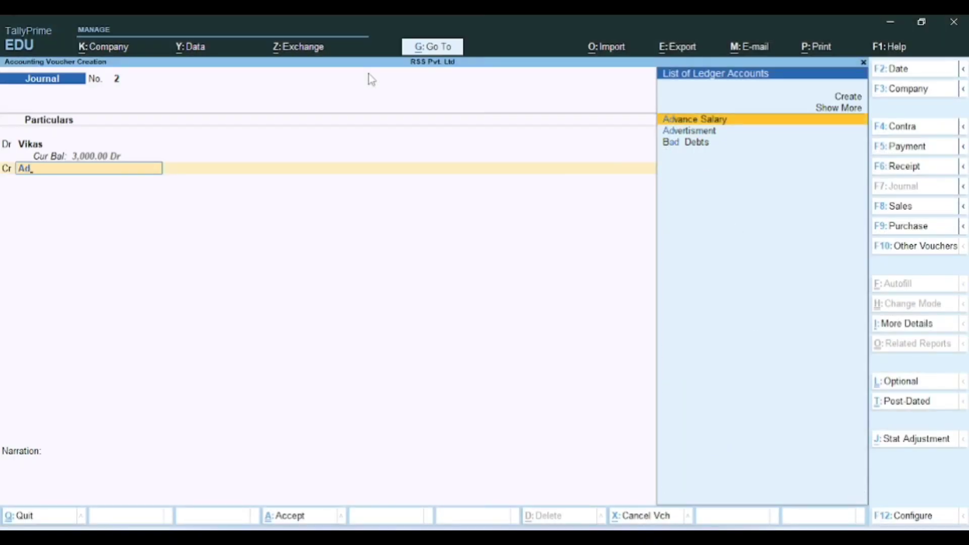
key("Return")
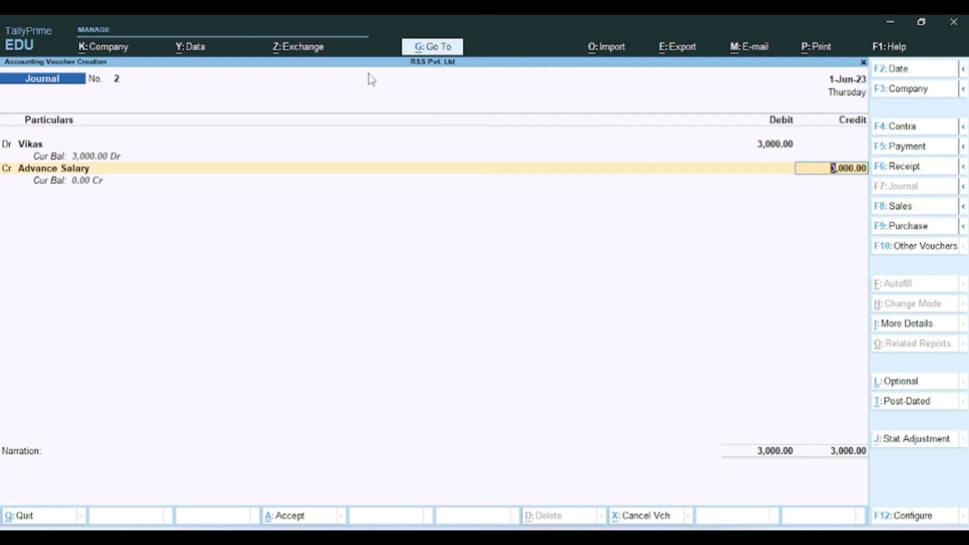
key("Return")
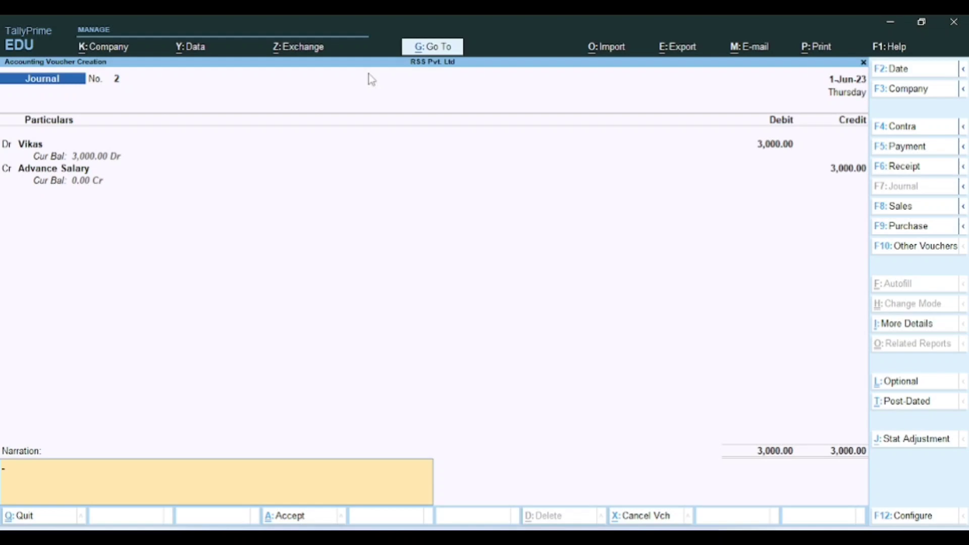
Step: Enter a narration saying the salary amount was paid to the employee, then save Journal No. 2
type("Being amount paid to")
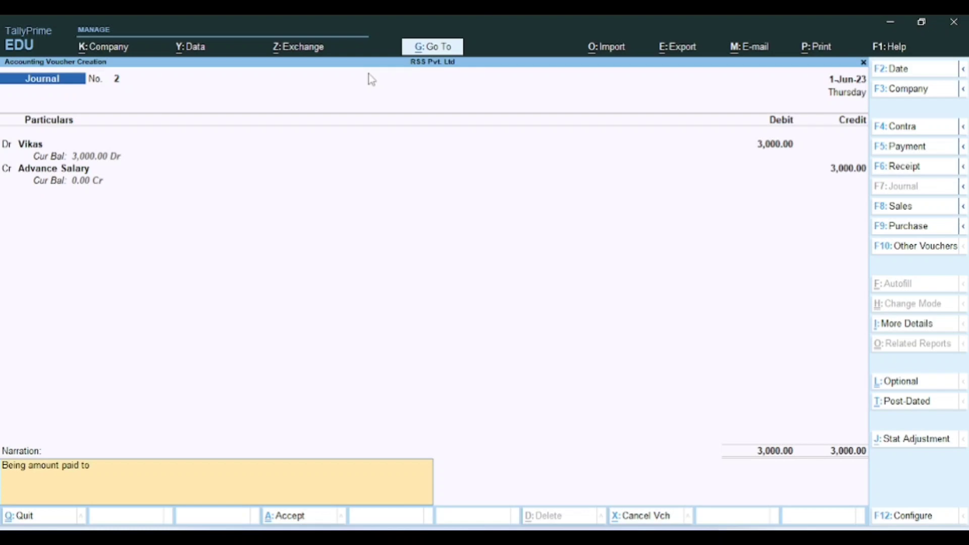
type(" Vikas for asala")
key("BackSpace")
key("BackSpace")
key("BackSpace")
key("BackSpace")
key("BackSpace")
type("salary")
key("Return")
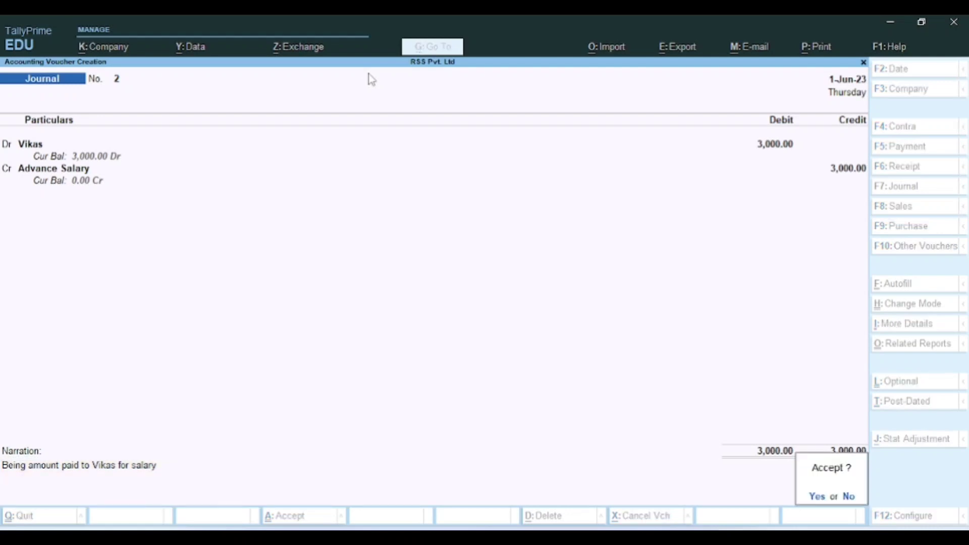
key("Return")
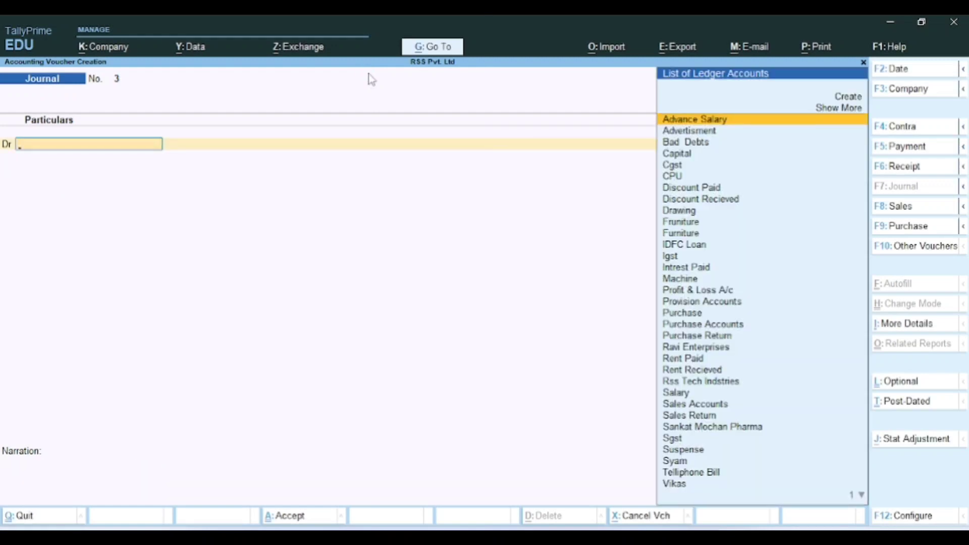
Step: Scroll the vouchers PDF down to Question 3's Sales Return entry
key("alt+Tab")
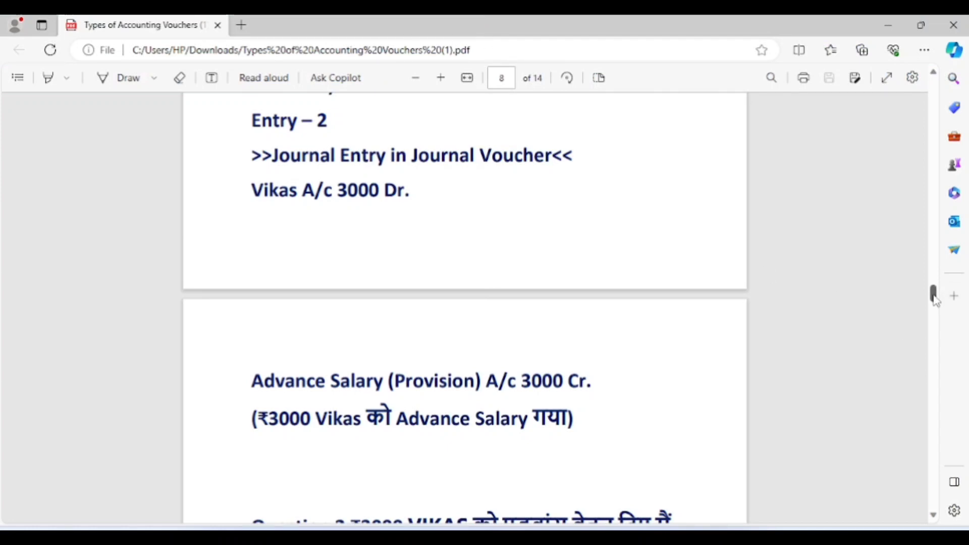
scroll(934, 295, "down", 3)
left_click_drag(934, 306, 937, 321)
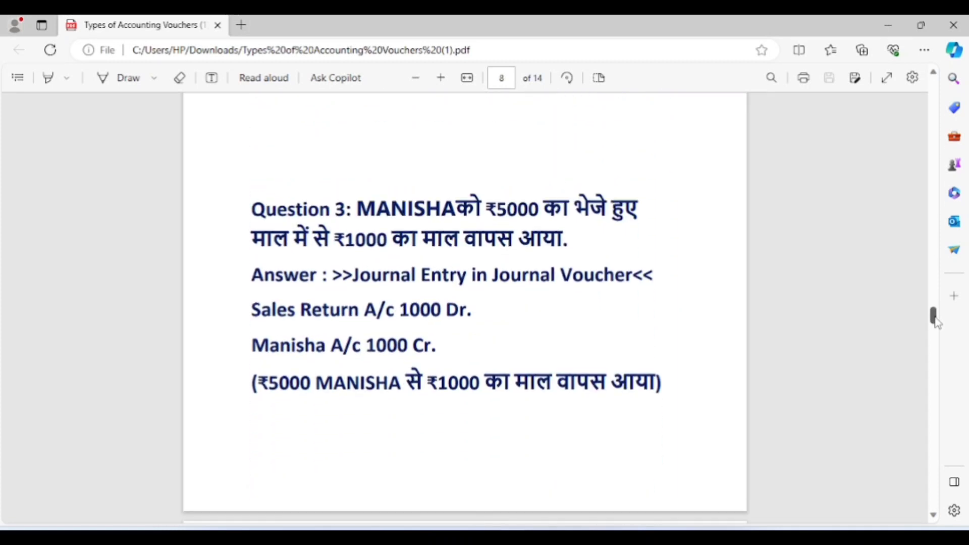
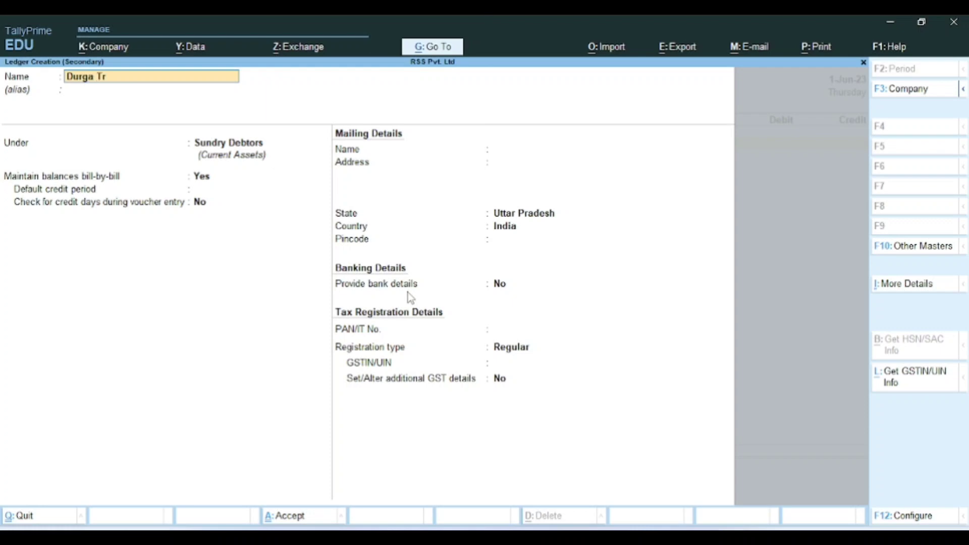
Step: Name the new ledger Durga Traders and place it under Sundry Creditors
type("ders")
key("Return")
key("Return")
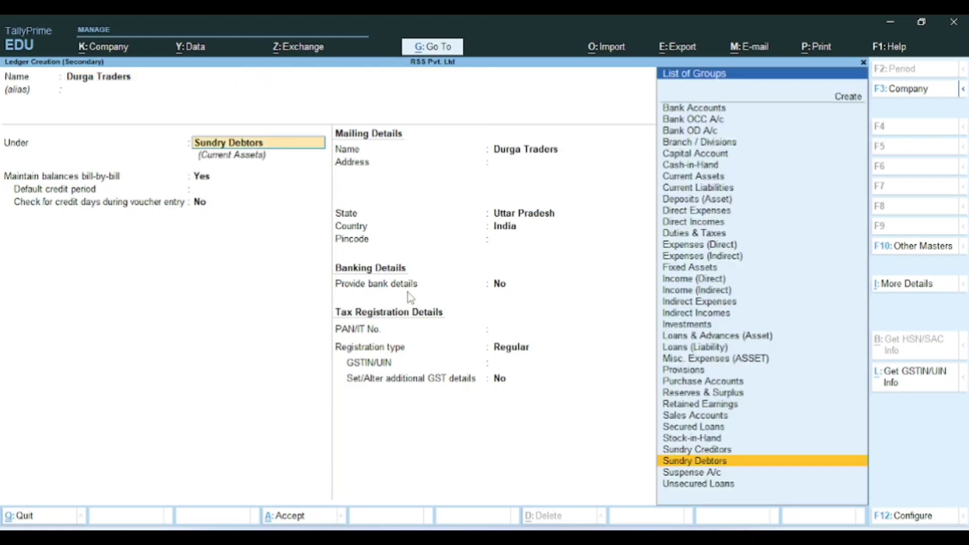
type("Sun")
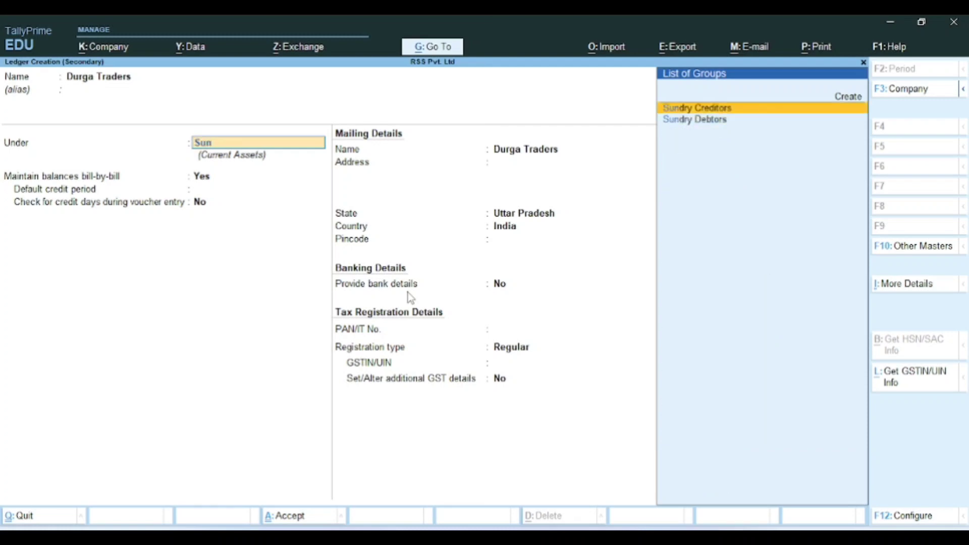
key("Return")
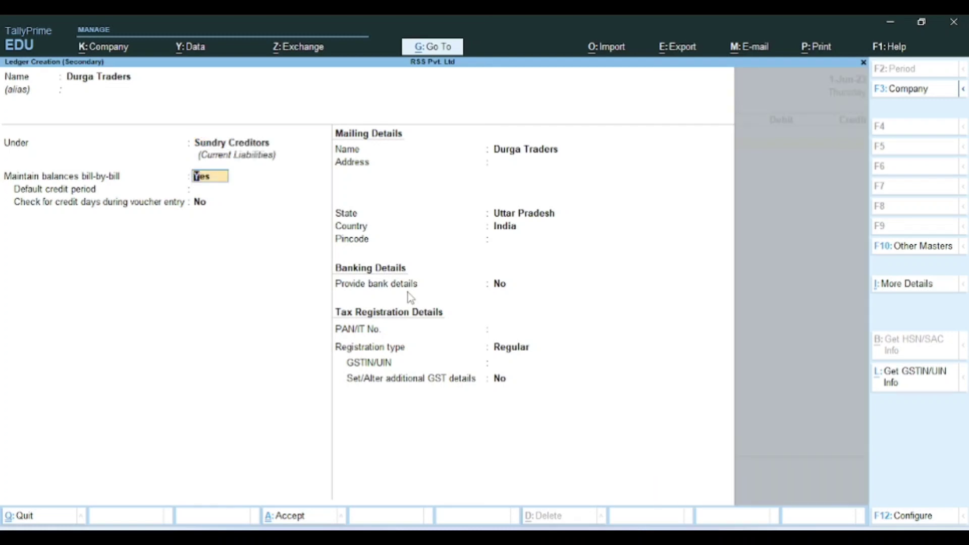
key("Return")
key("Return")
key("Return")
key("Return")
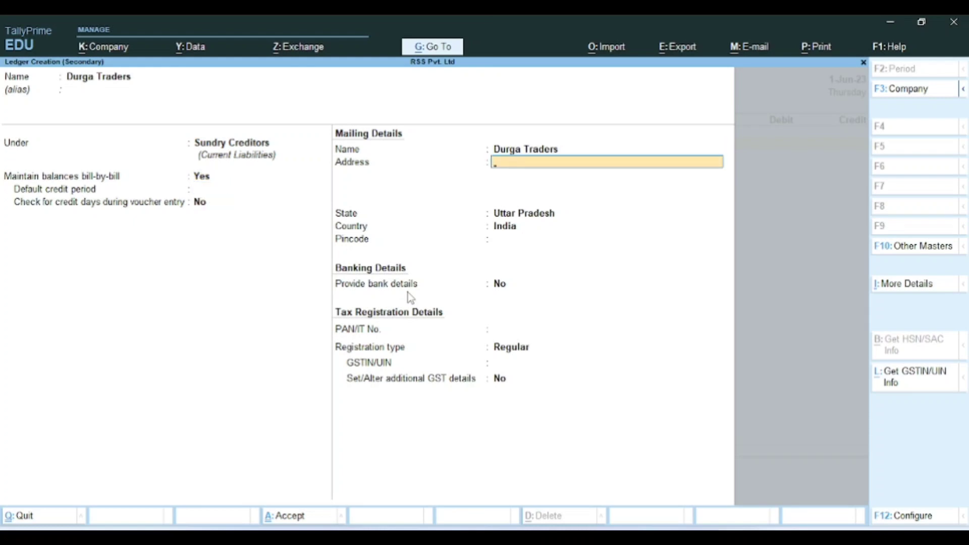
key("Return")
key("Return")
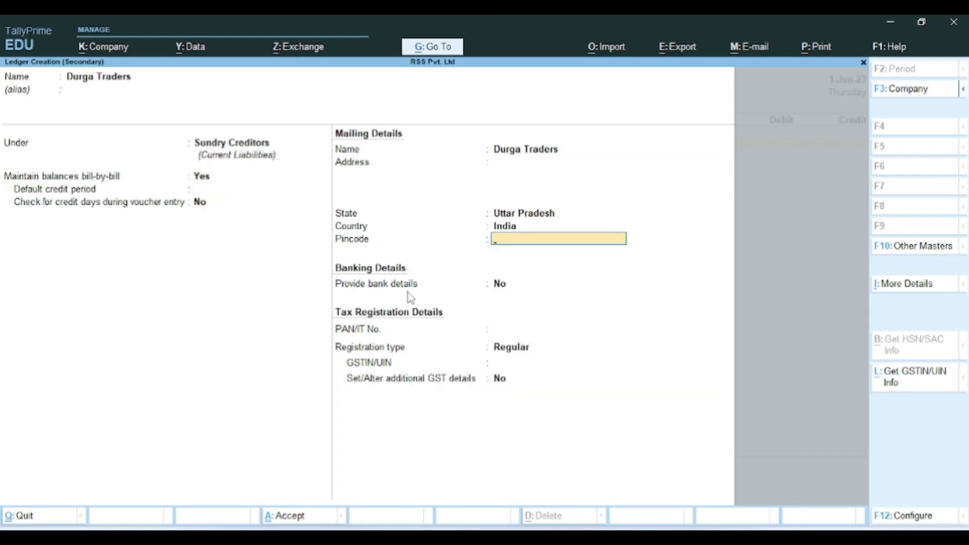
key("Return")
key("Return")
key("Return")
key("Return")
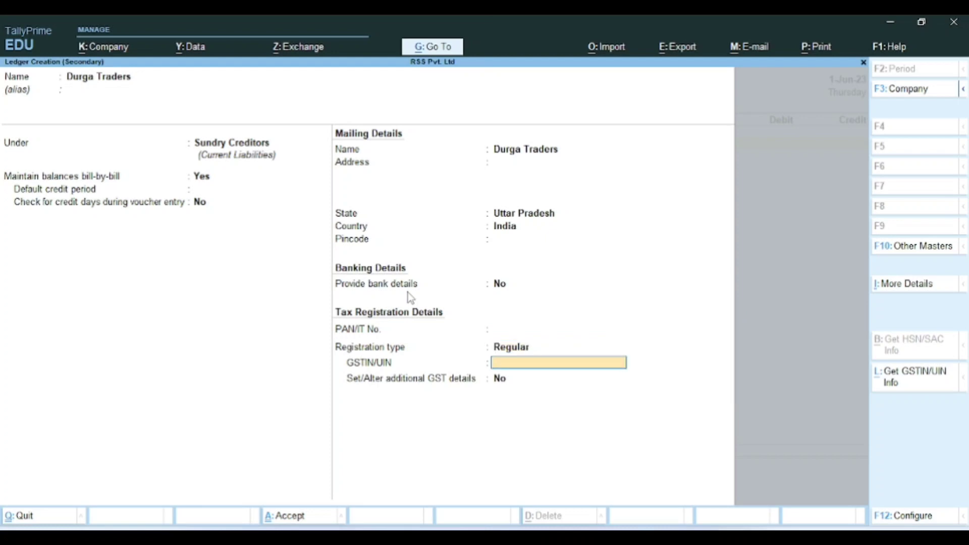
Step: Enter the ledger's GSTIN, accept past the invalid-GSTIN warning, and view Question 4 in the PDF
type("09DSFHKJDHKH")
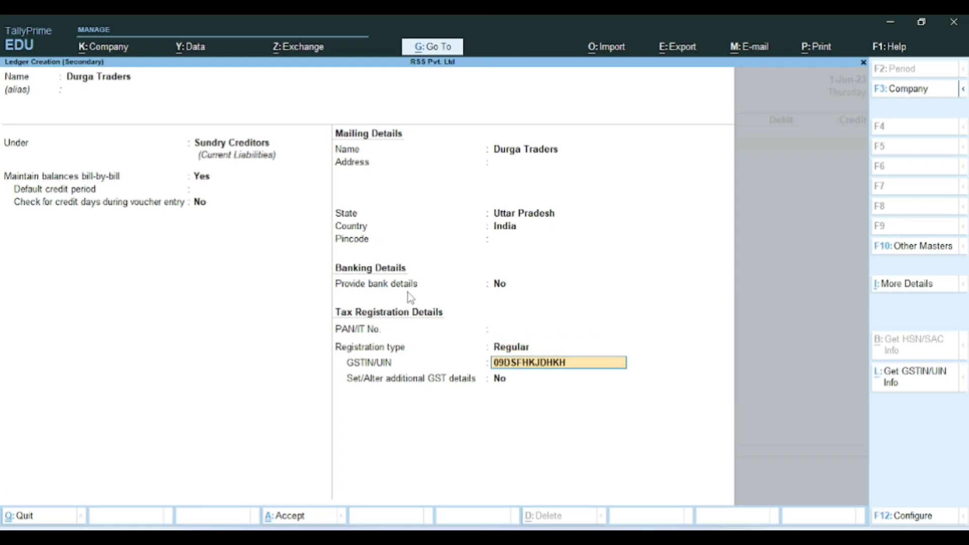
key("Return")
key("Return")
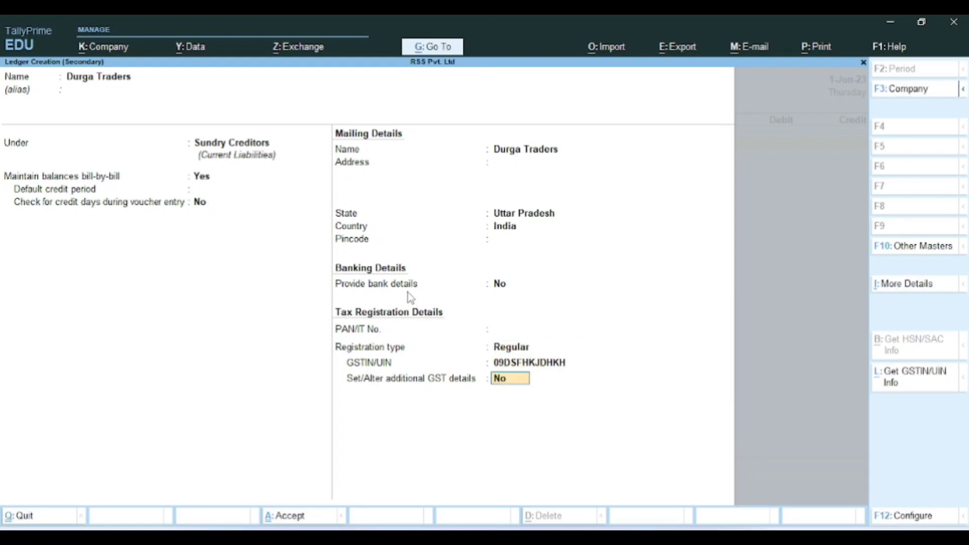
key("Return")
key("Return")
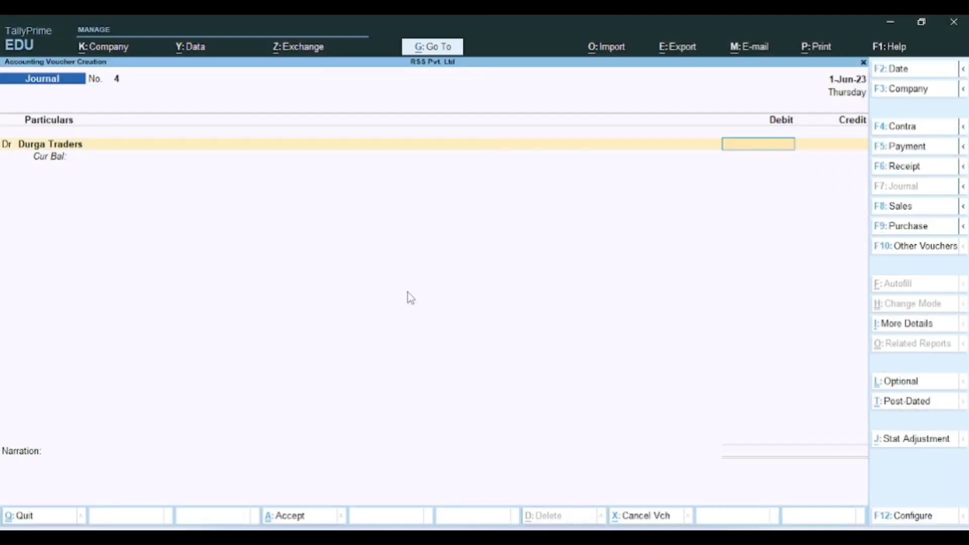
key("alt+Tab")
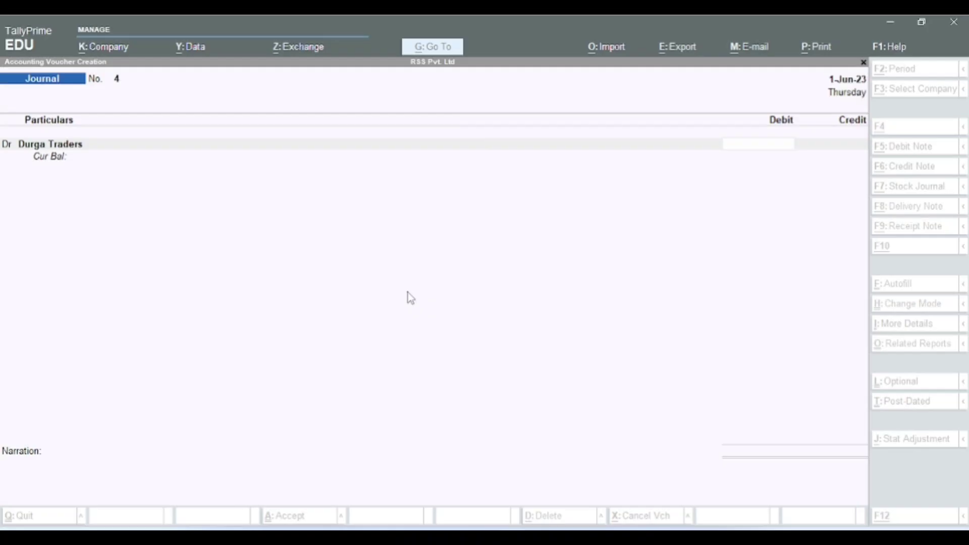
Step: Debit Durga Traders 1,000 On Account in the journal
type("1000")
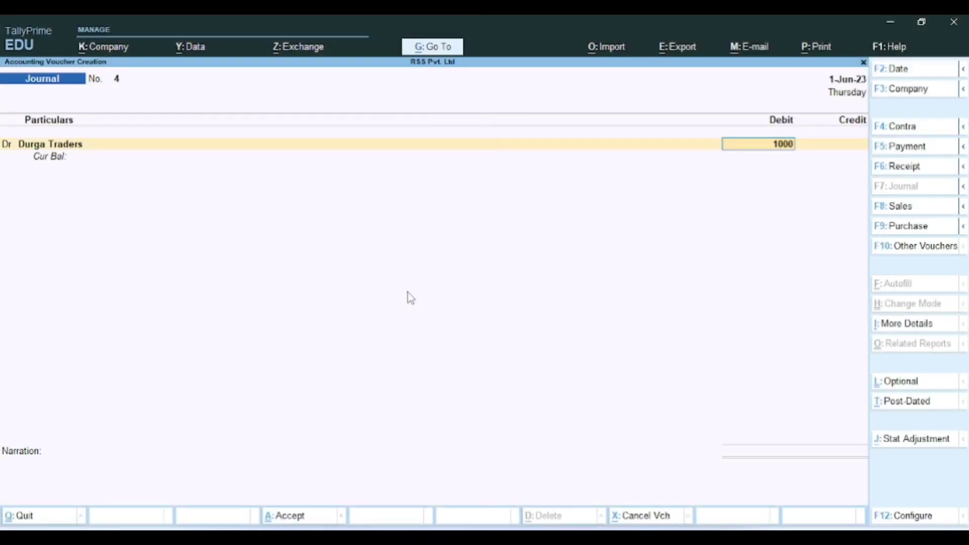
key("Return")
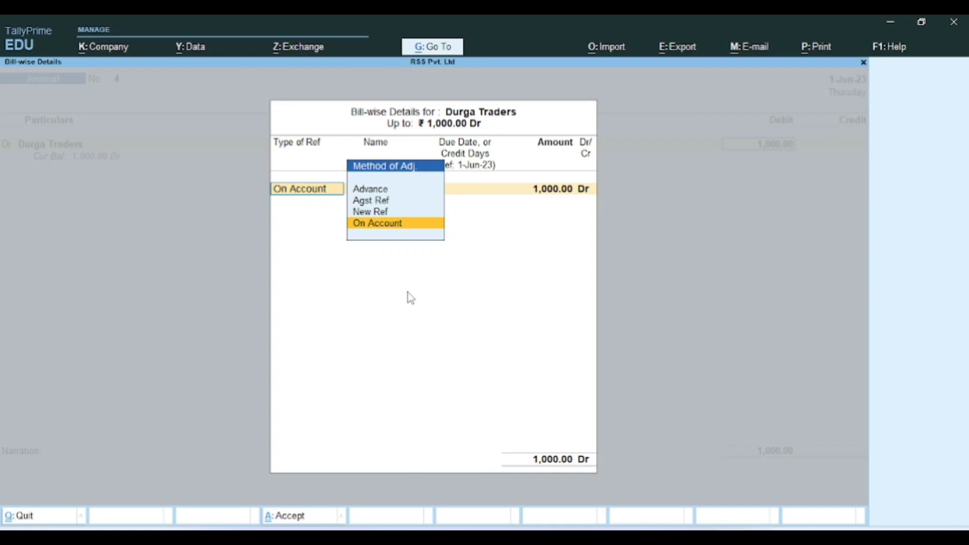
key("Return")
key("Return")
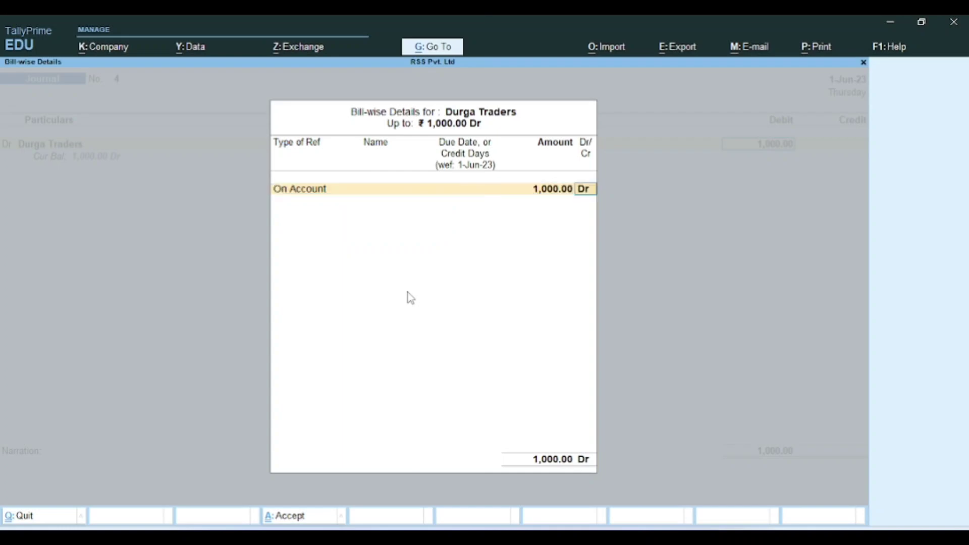
key("Return")
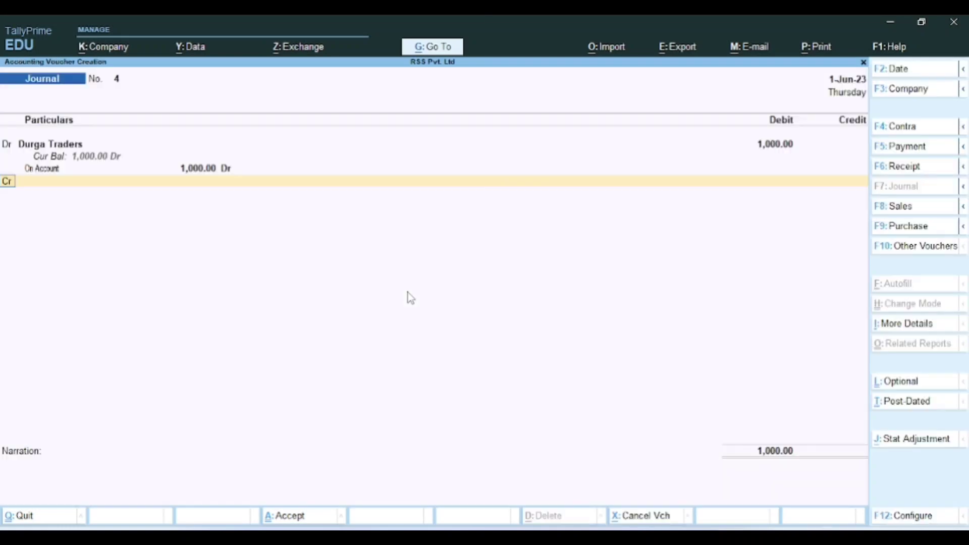
key("Return")
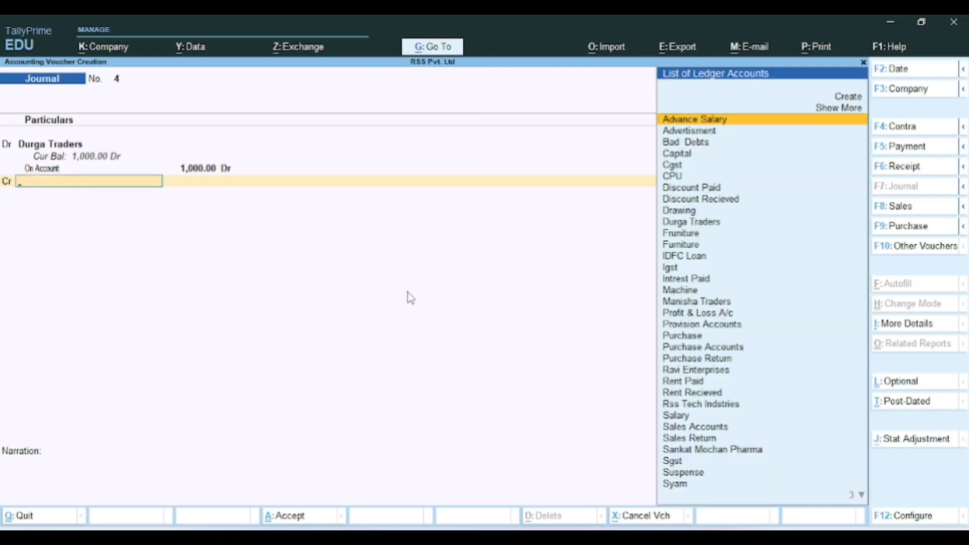
key("alt+Tab")
key("alt+Tab")
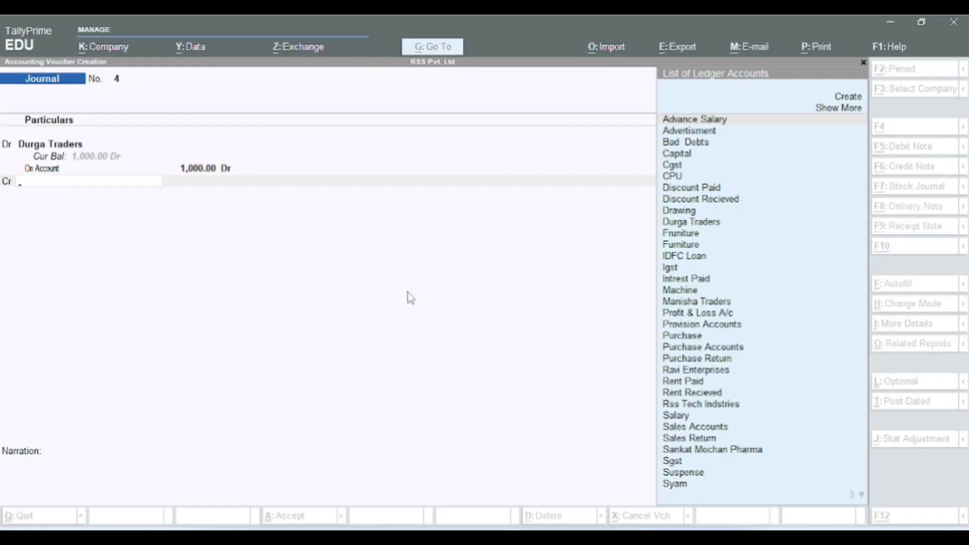
Step: Credit Purchase Return 1,000 with no inventory allocation
type("Pu")
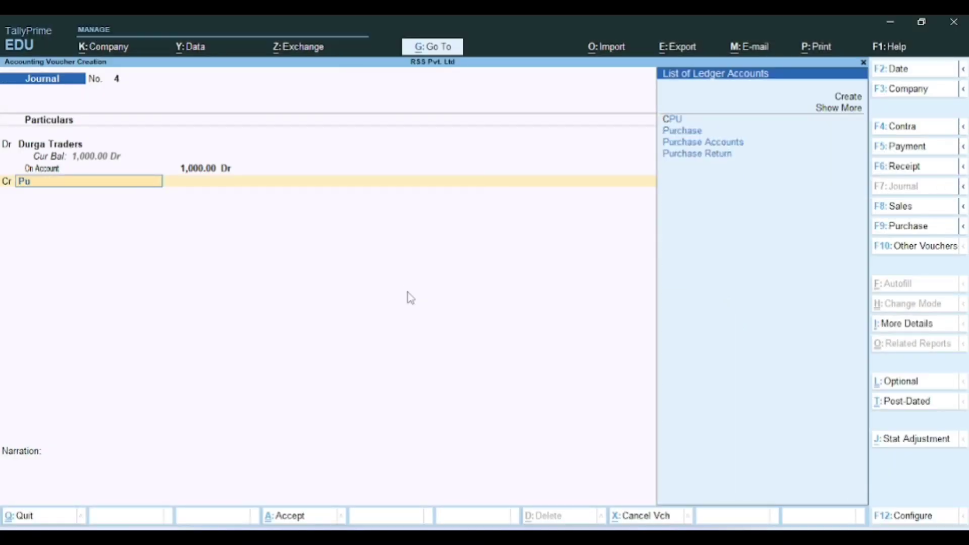
key("Down")
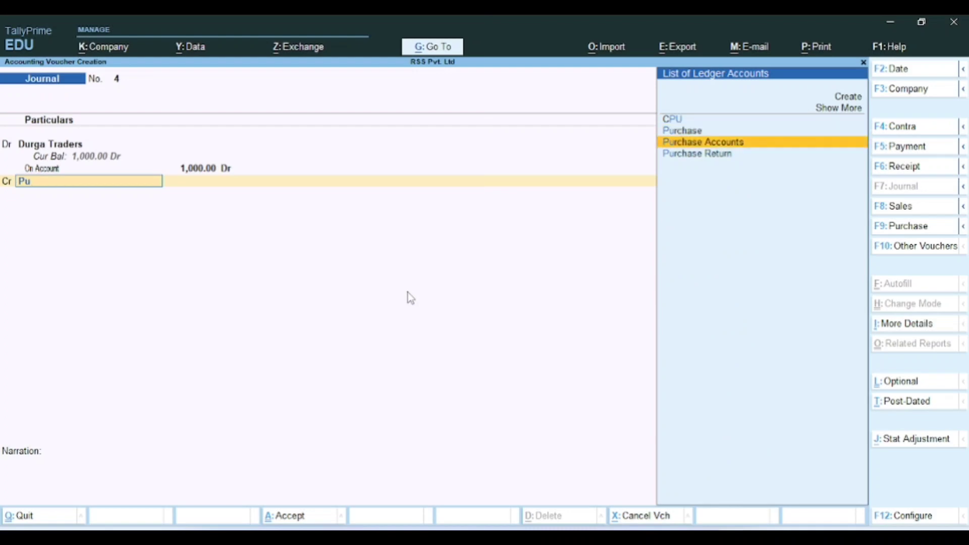
key("Down")
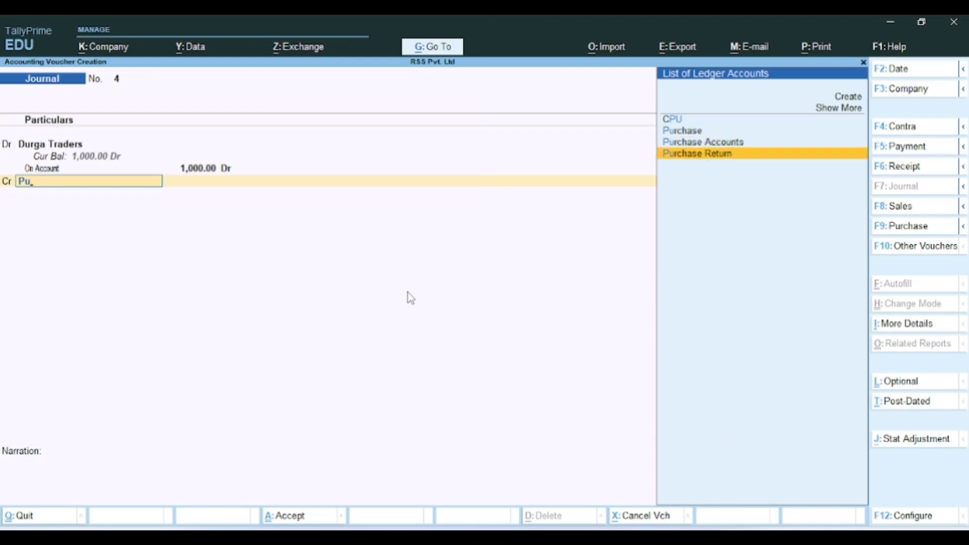
key("Return")
key("Escape")
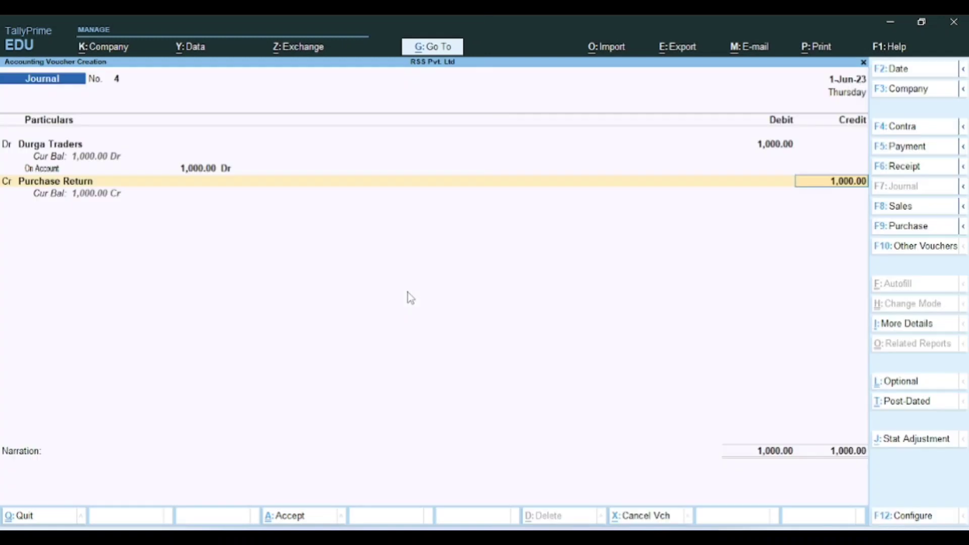
key("Return")
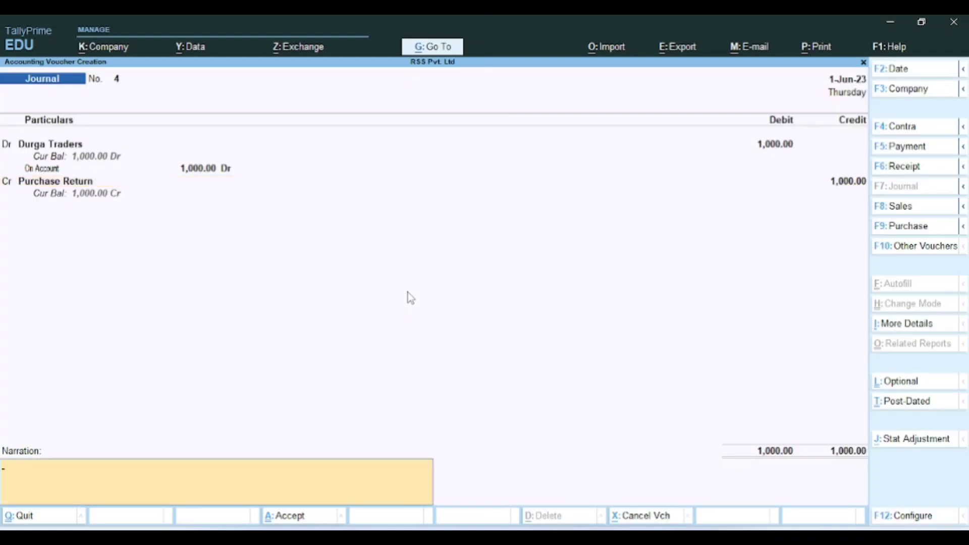
Step: Enter the narration 'Purchase return' and save Journal No. 4
type("Purchase return")
key("Return")
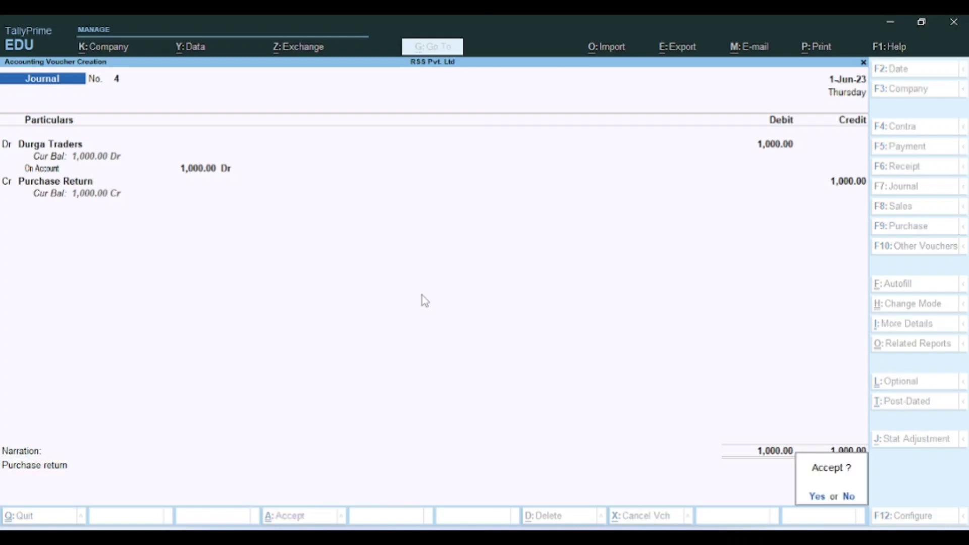
key("Return")
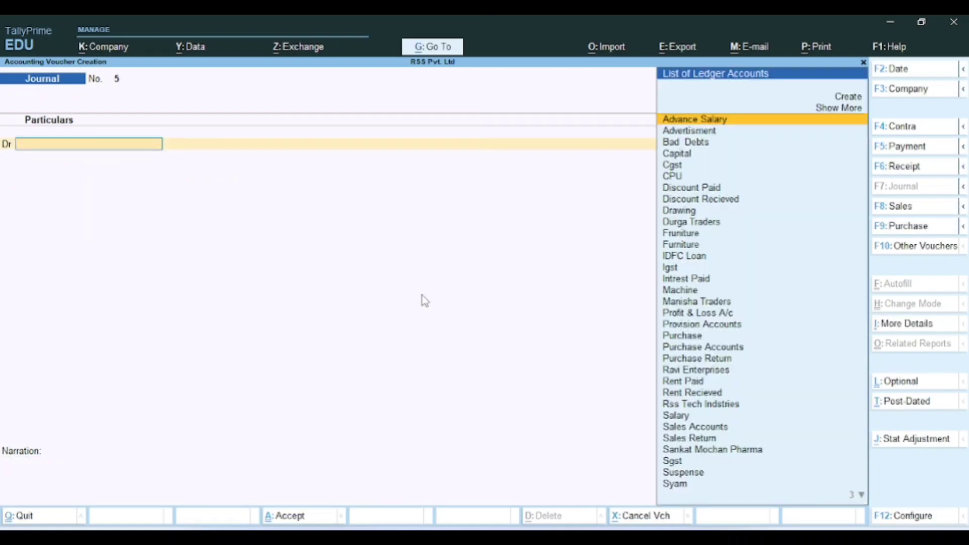
key("alt+Tab")
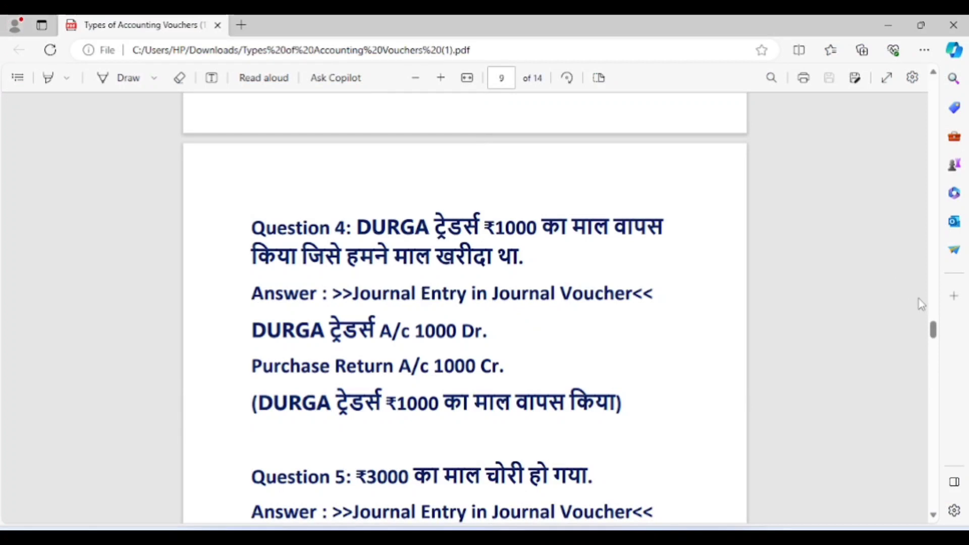
left_click_drag(933, 333, 936, 346)
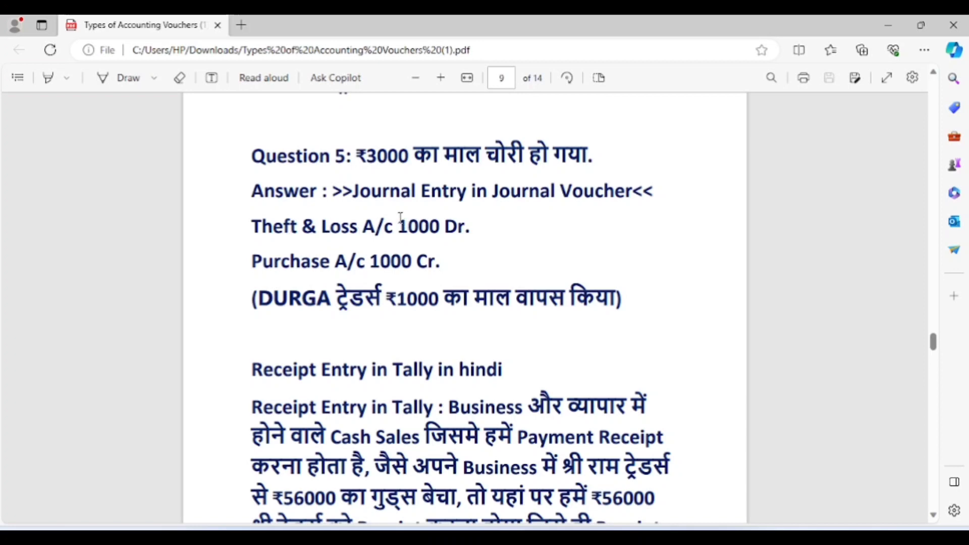
key("alt+Tab")
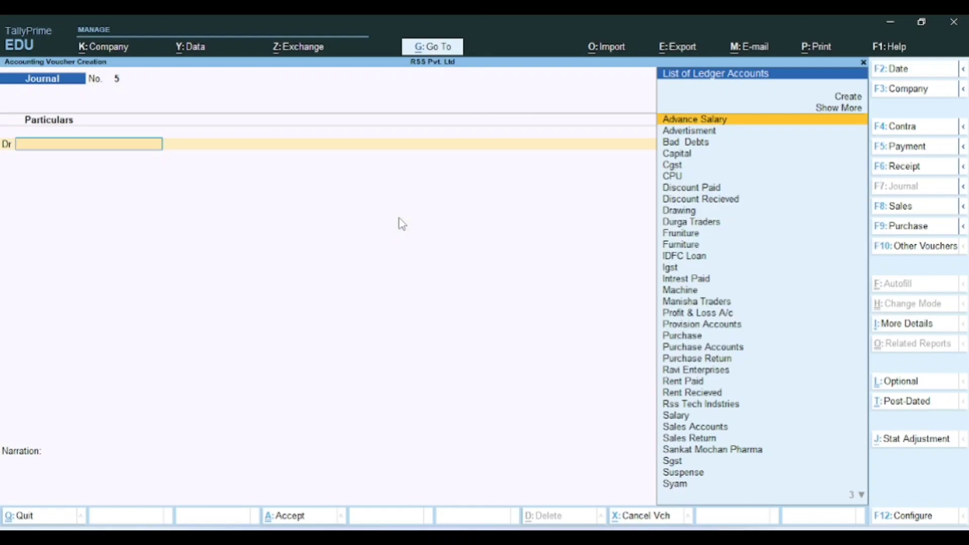
key("alt+Tab")
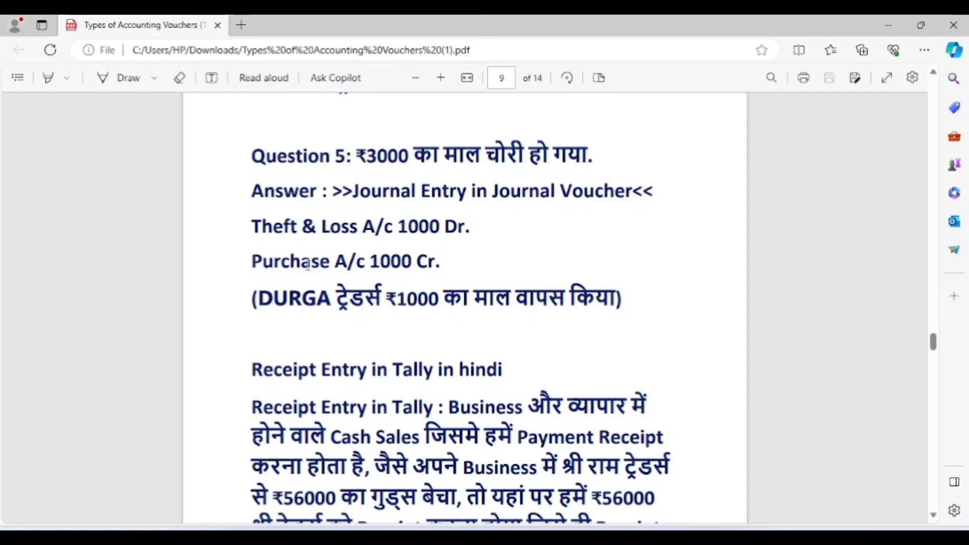
key("alt+Tab")
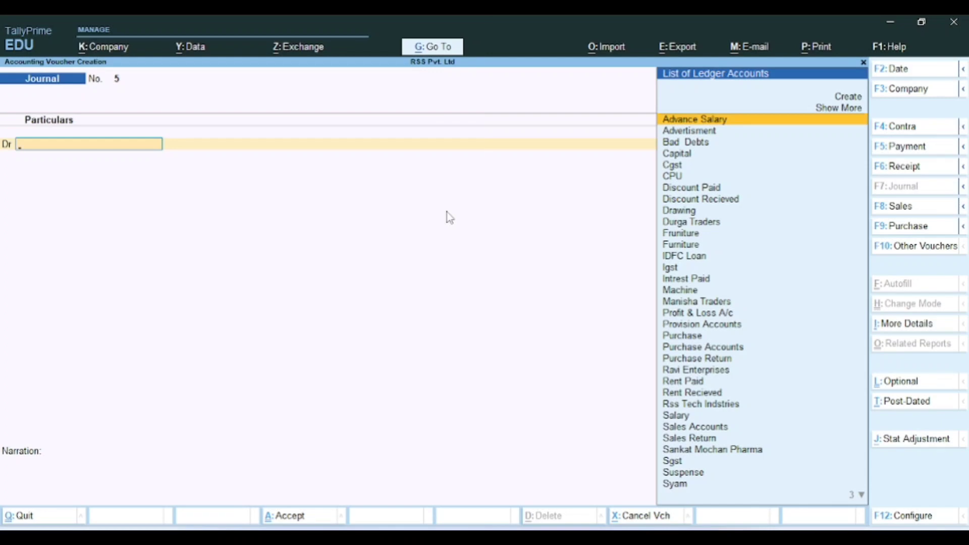
Step: Create a Theft and Loss ledger under Indirect Expenses, keeping the default ledger settings
key("alt+c")
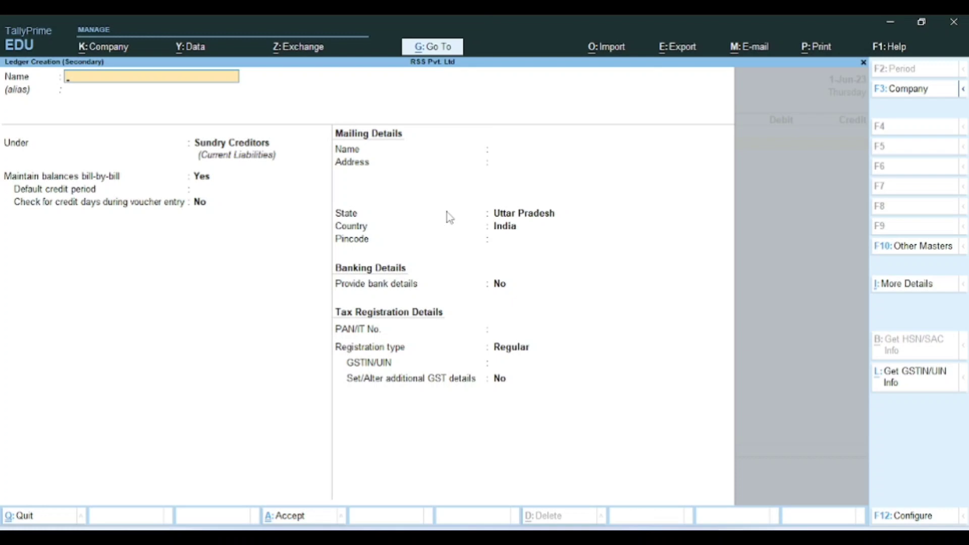
type("Theft and Loss")
key("Return")
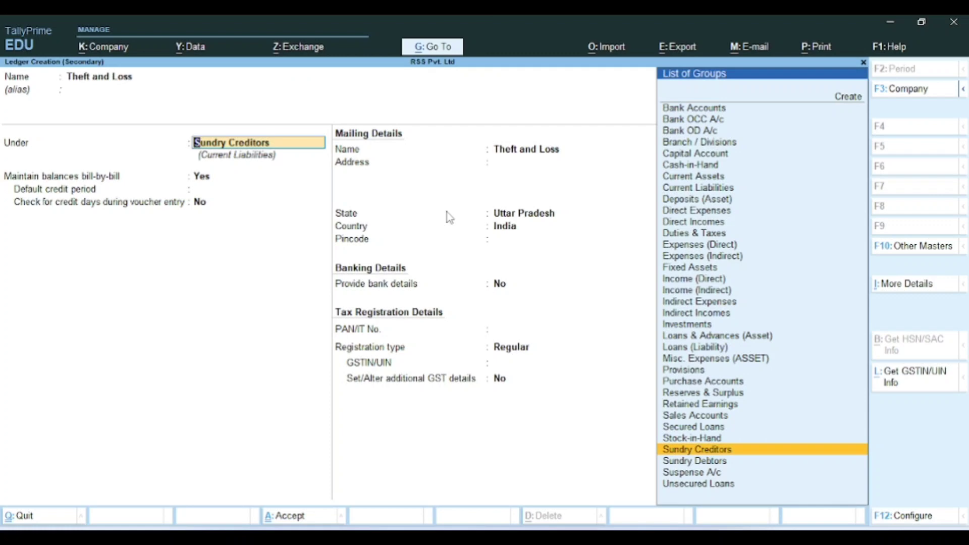
type("In")
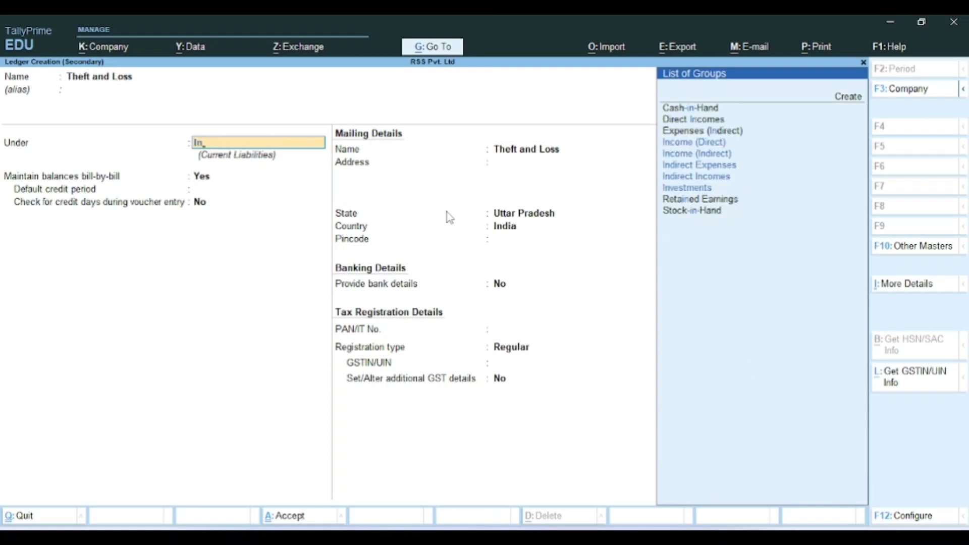
key("Down")
key("Down")
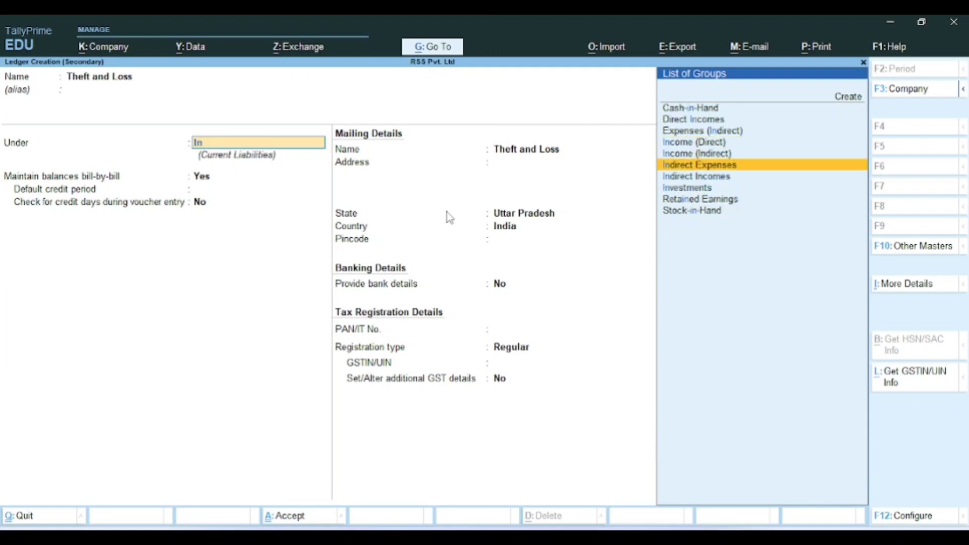
key("Return")
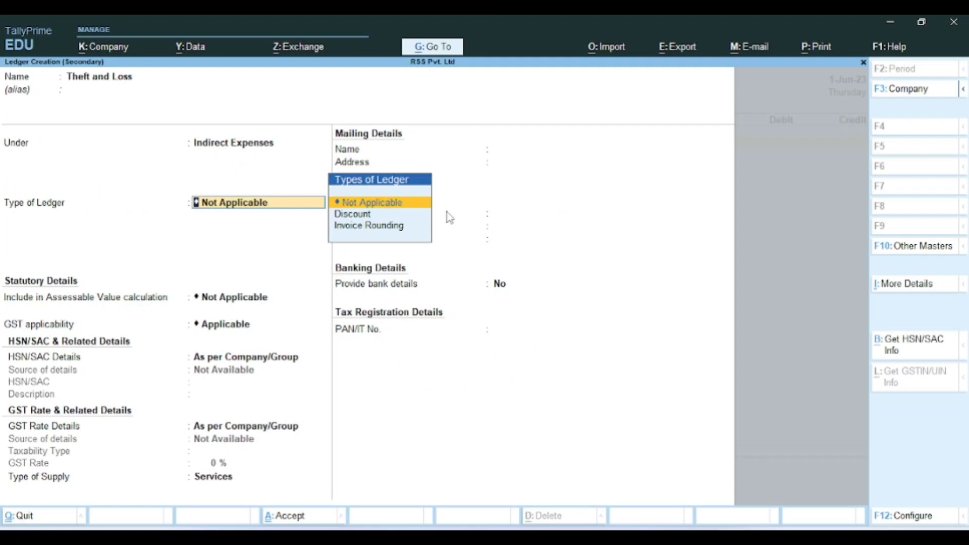
key("Return")
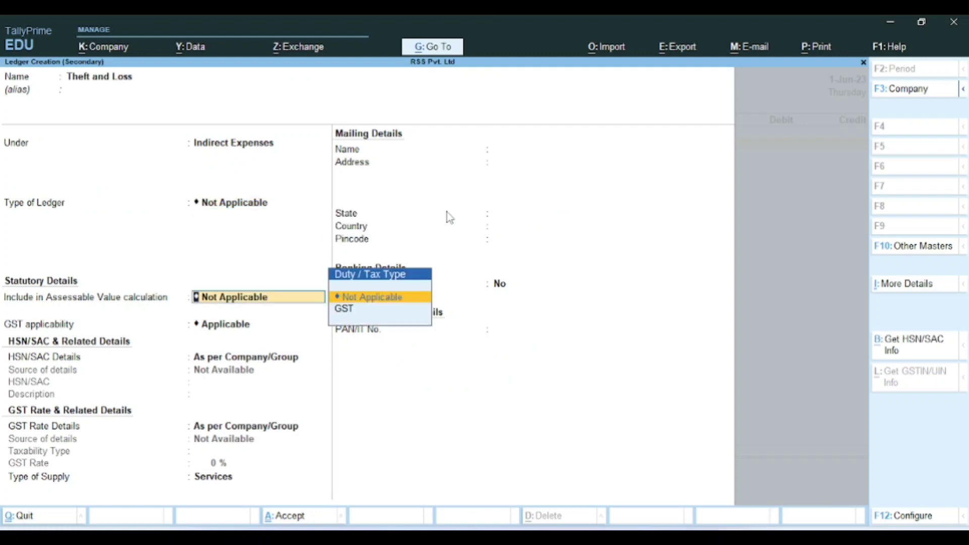
key("Return")
key("Return")
key("Return")
key("Return")
key("Return")
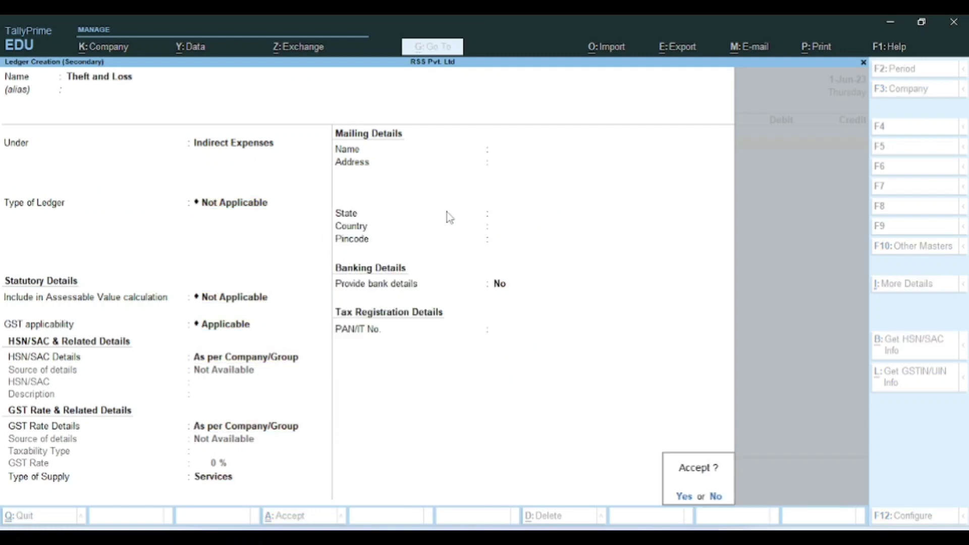
key("Return")
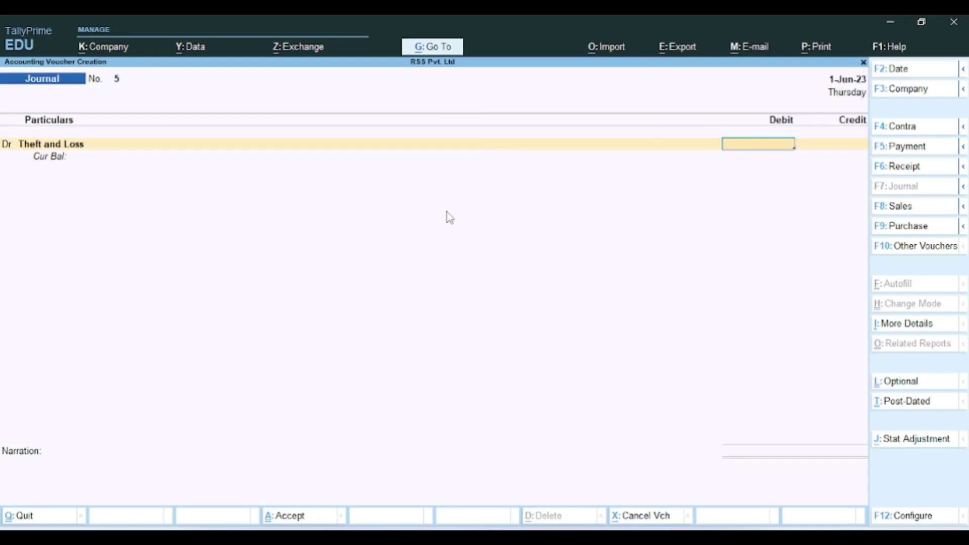
Step: Debit Theft and Loss 3,000 in the journal
key("alt+Tab")
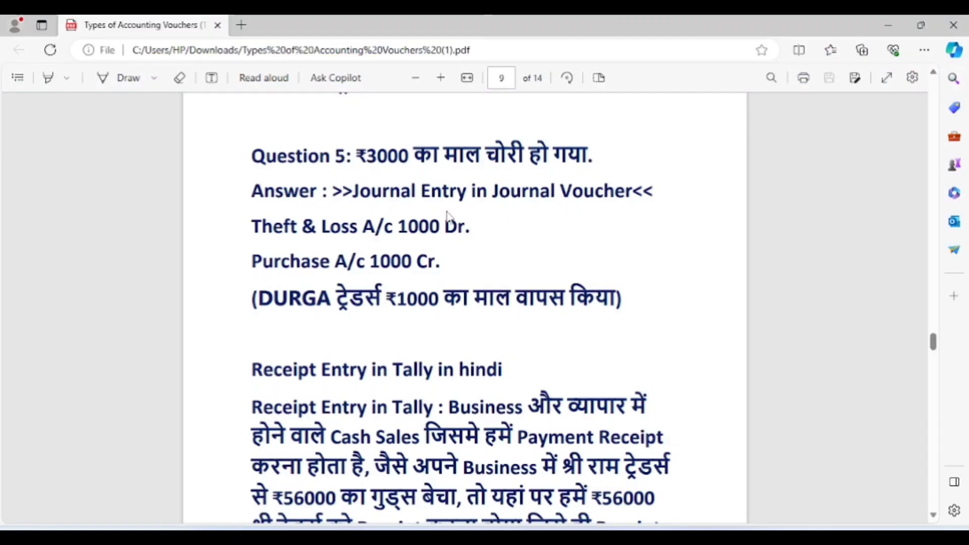
key("alt+Tab")
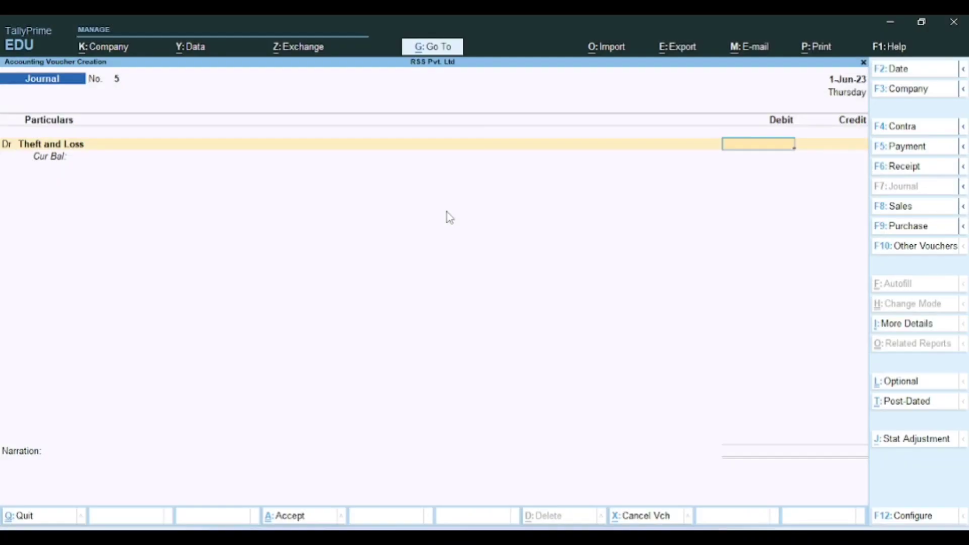
type("3000")
key("Return")
key("Return")
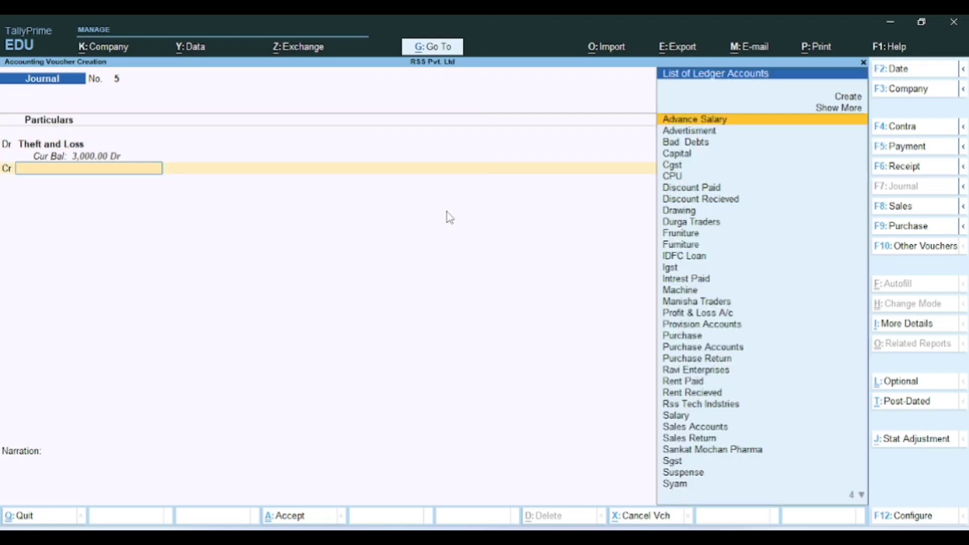
Step: Credit the Purchase ledger 3,000 without adding inventory allocations
type("Pur")
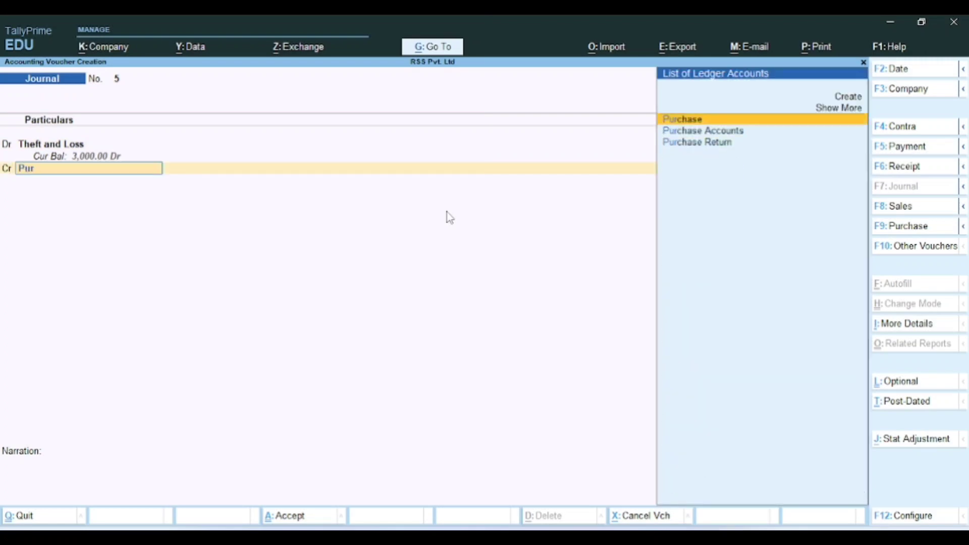
key("Down")
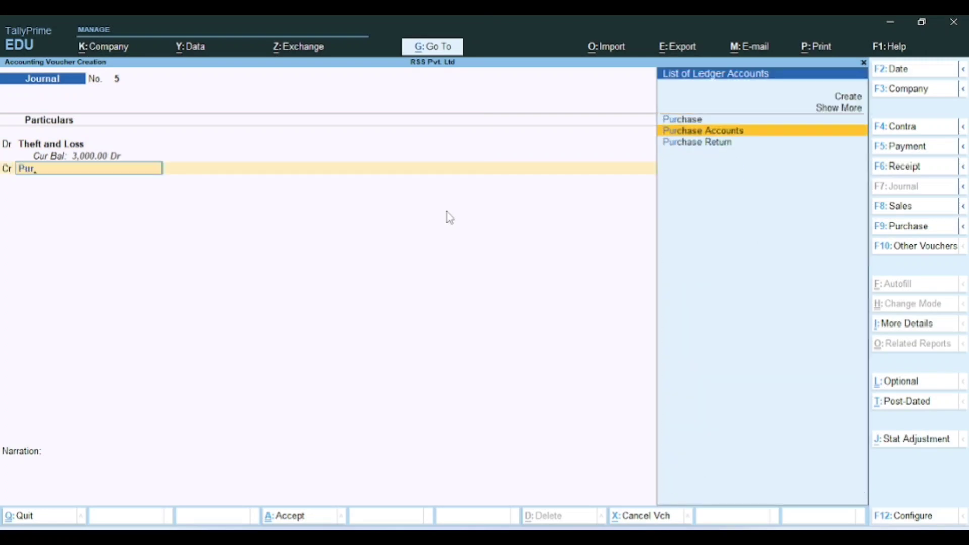
key("Up")
key("alt+Tab")
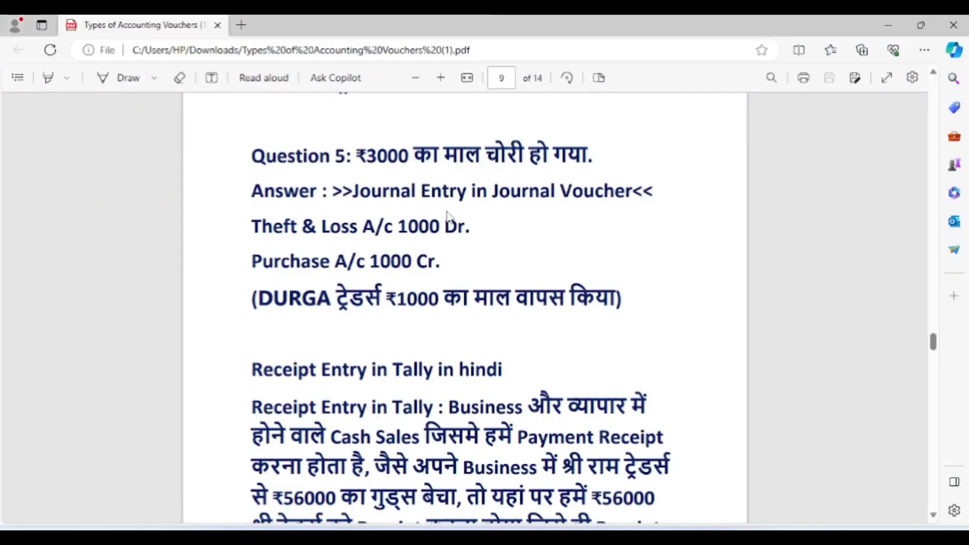
key("alt+Tab")
key("Return")
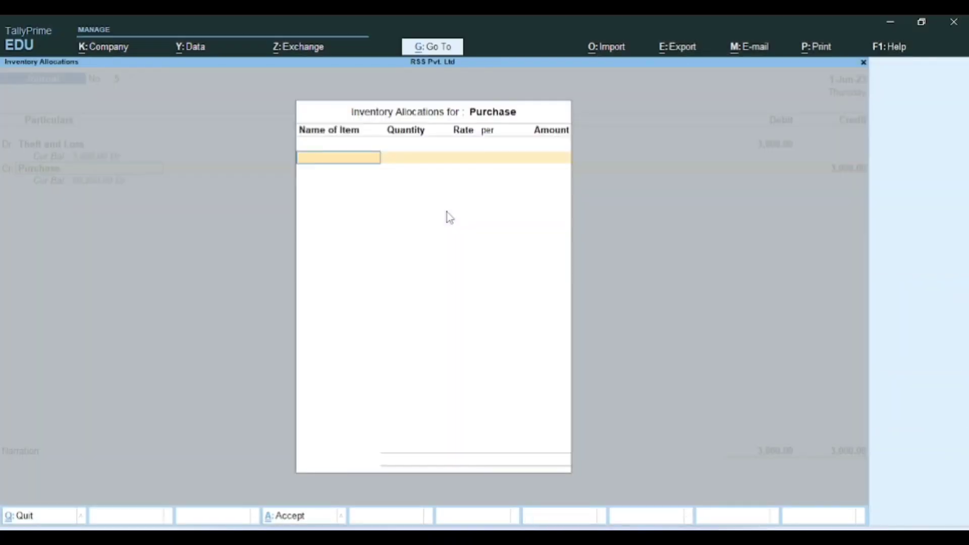
key("Return")
Step: Enter the narration 'Being goods theft' and save Journal No. 5
key("Return")
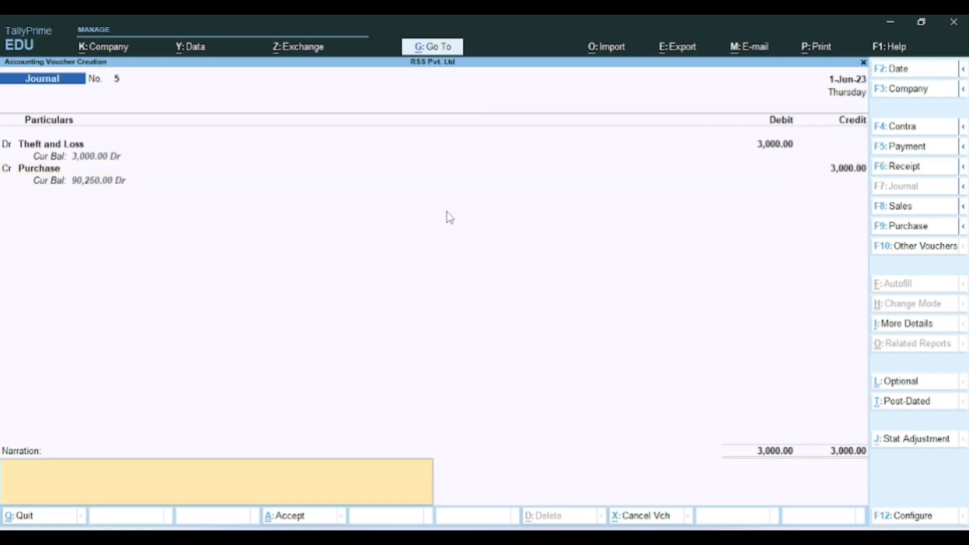
type("Being goods theft")
key("Return")
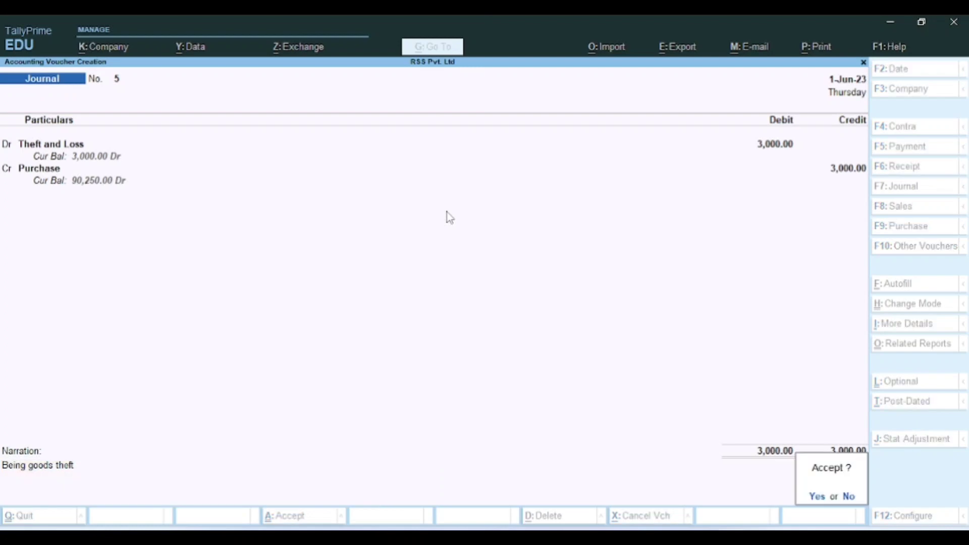
key("Return")
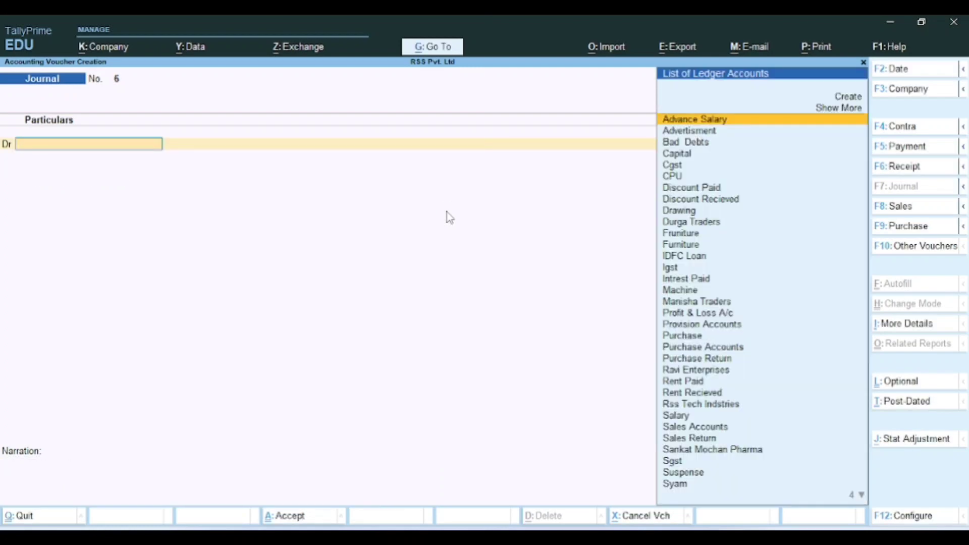
Step: Scroll the vouchers PDF from page 9 to page 10 on making Receipt entries
key("alt+Tab")
scroll(935, 348, "down", 2)
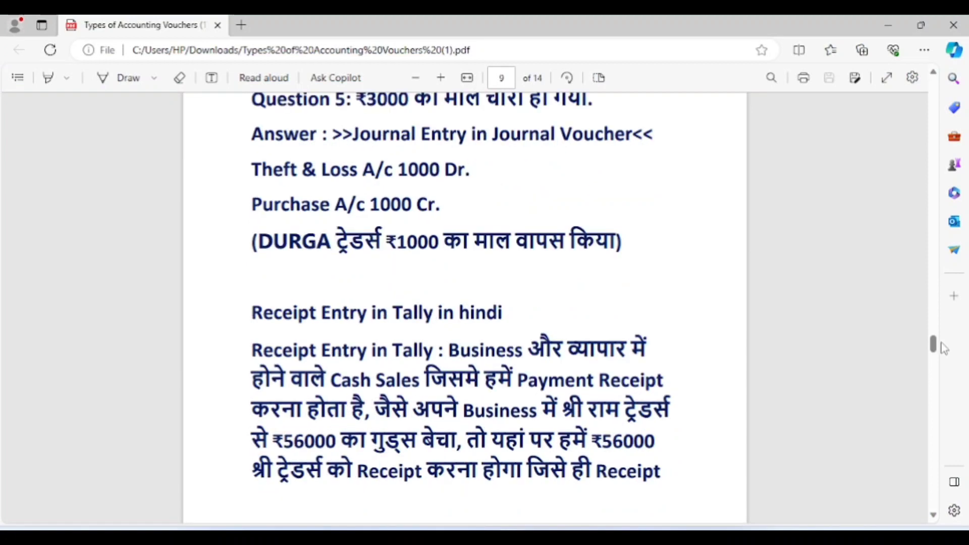
scroll(935, 348, "up", 2)
scroll(934, 351, "down", 4)
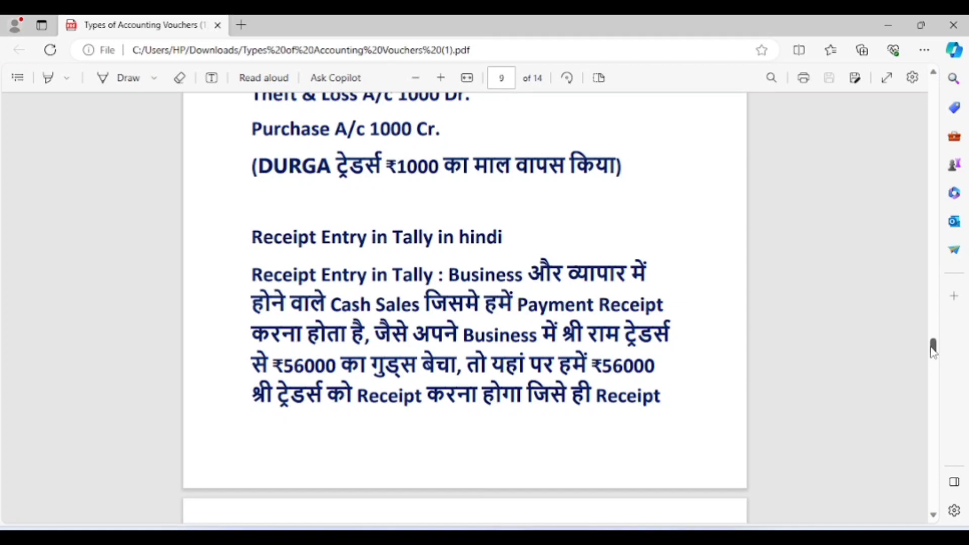
scroll(933, 351, "up", 1)
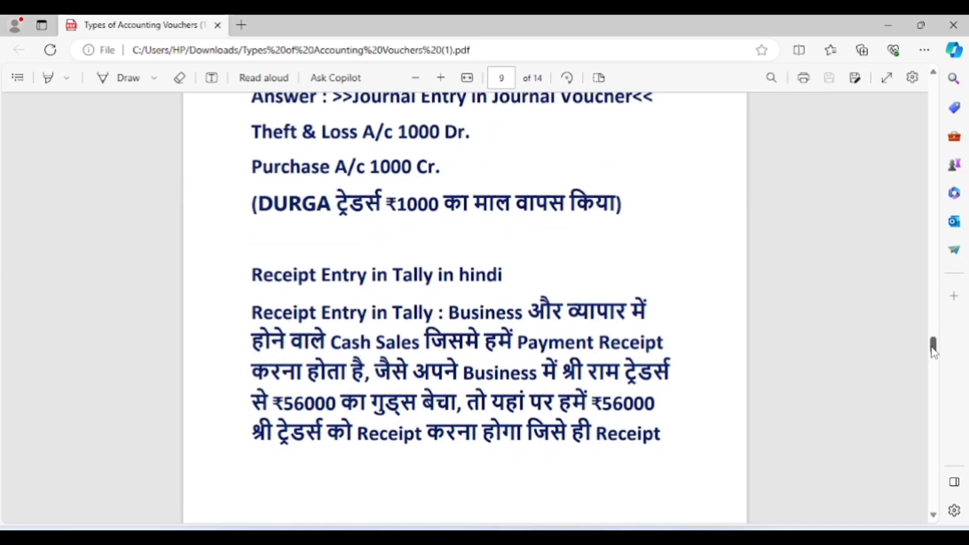
left_click_drag(933, 351, 933, 382)
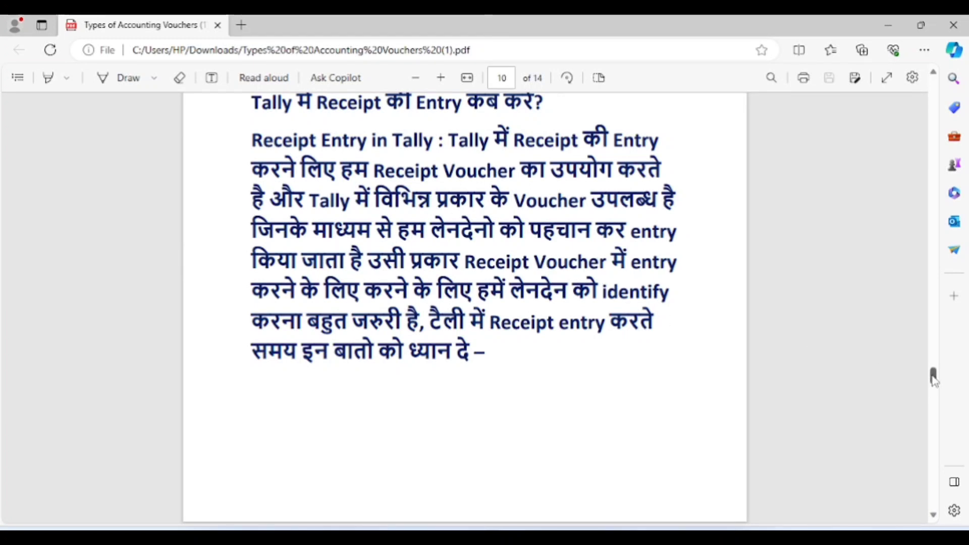
Step: Move the PDF through page 11 to page 12's Receipt voucher Transaction 1
left_click_drag(934, 375, 934, 398)
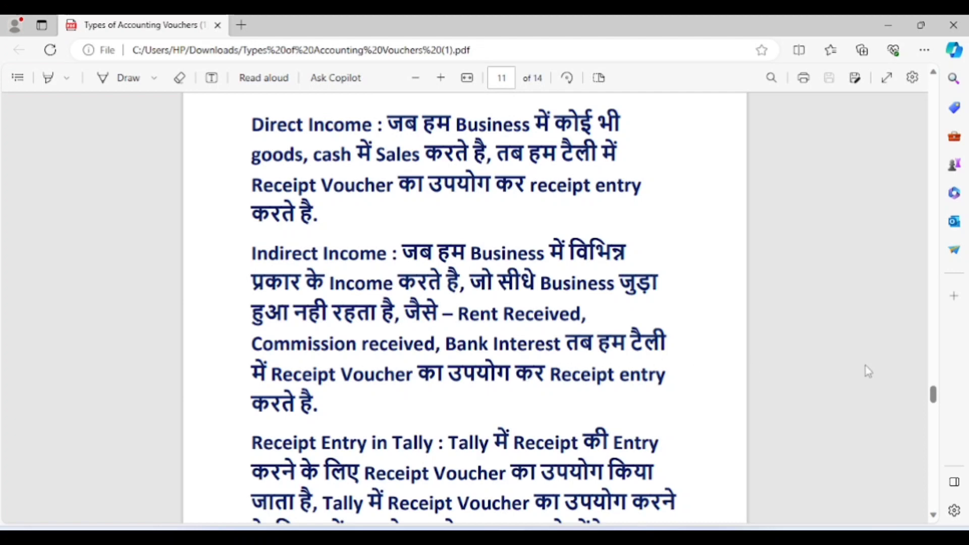
left_click_drag(938, 396, 937, 404)
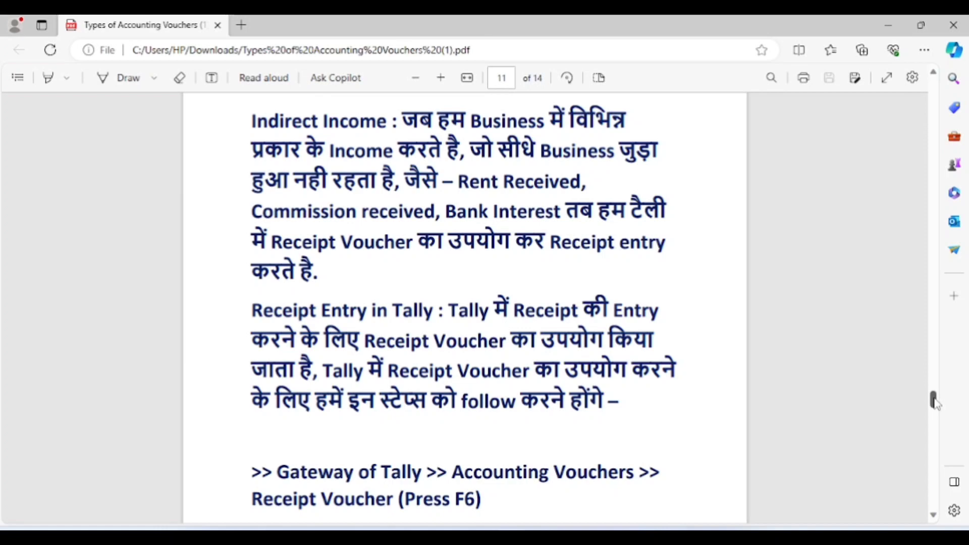
left_click_drag(936, 402, 940, 423)
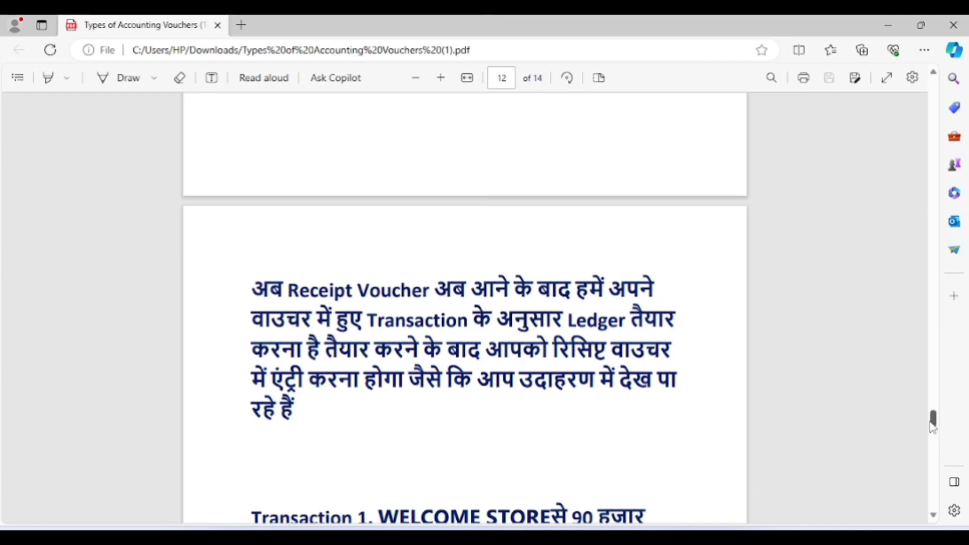
Step: Review Transaction 1's 90,000 cheque receipt example, then return to TallyPrime
left_click_drag(933, 427, 933, 440)
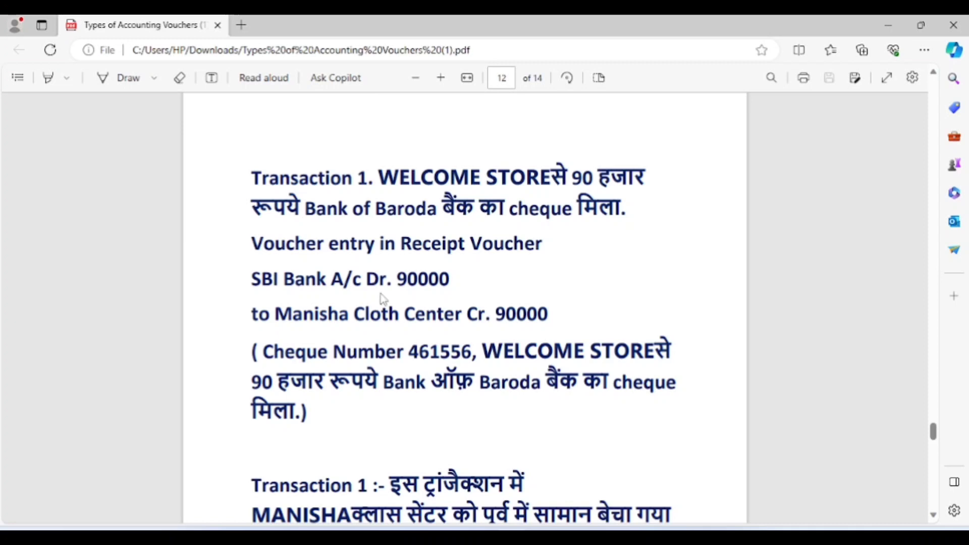
left_click_drag(274, 314, 251, 315)
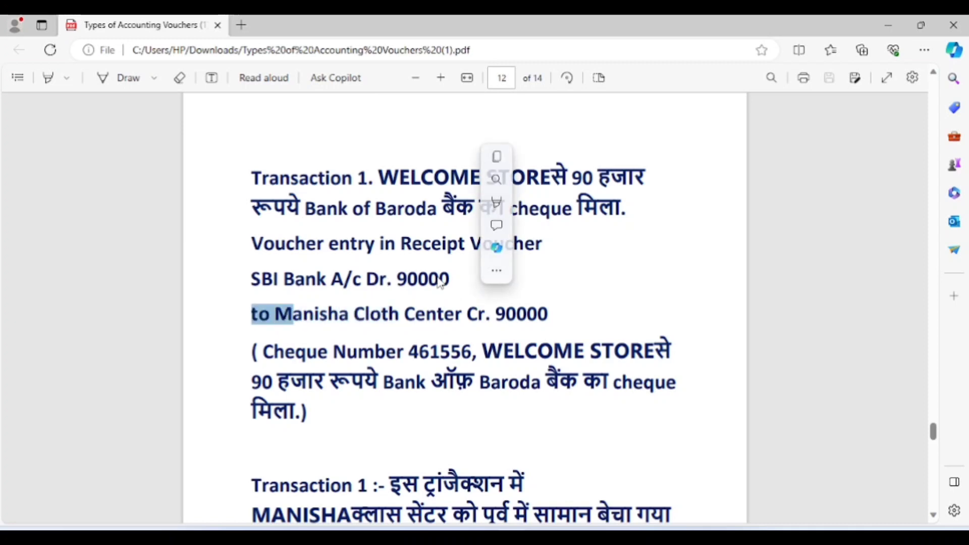
left_click(419, 247)
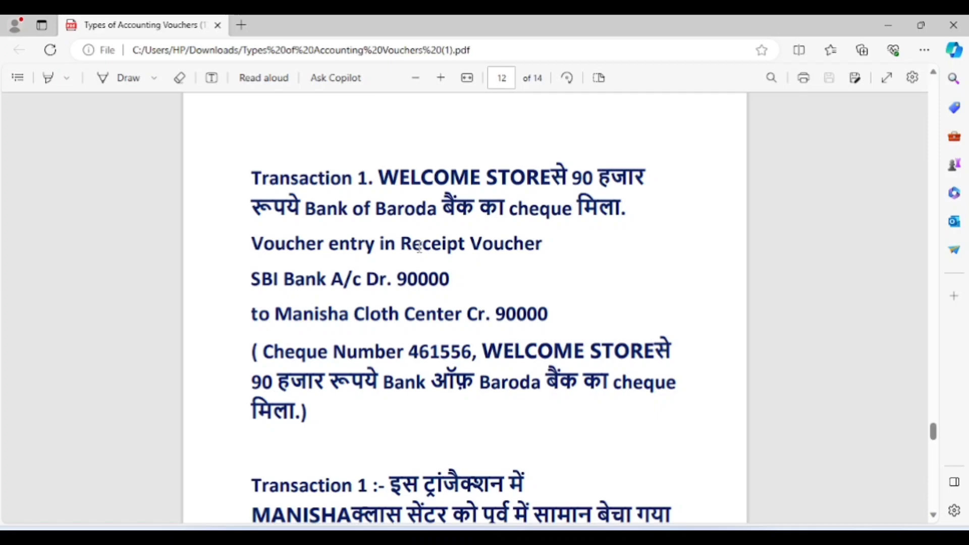
key("alt+Tab")
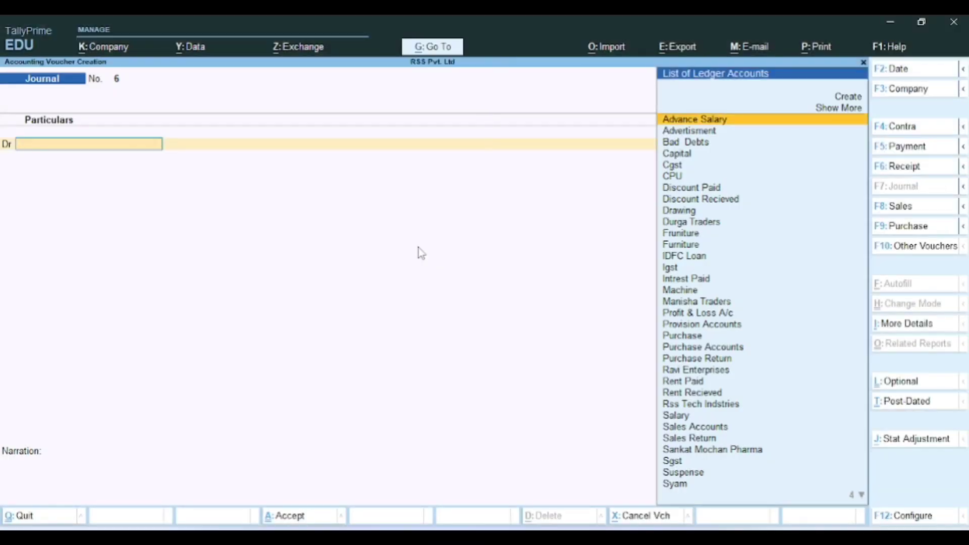
Step: Switch the voucher type to Receipt, checking the transaction in the PDF
left_click(887, 171)
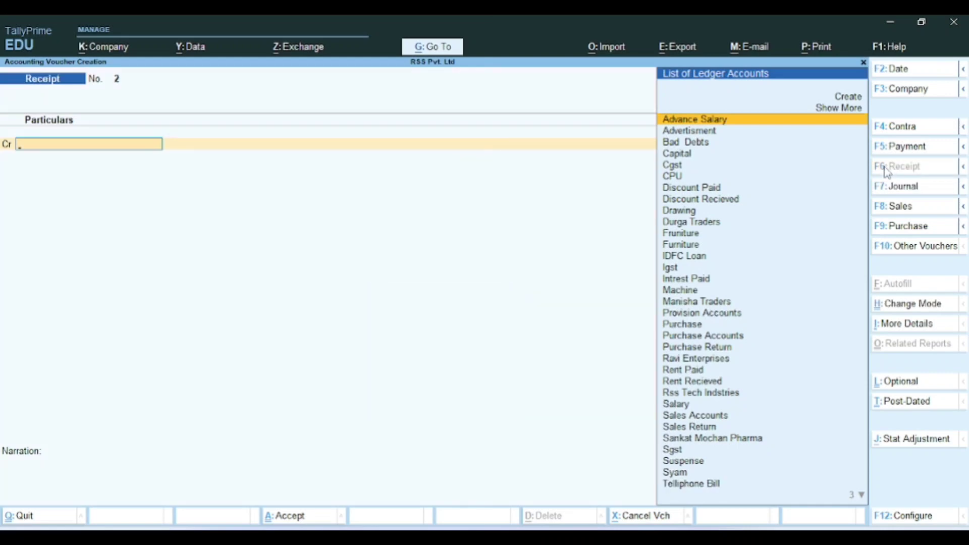
key("alt+Tab")
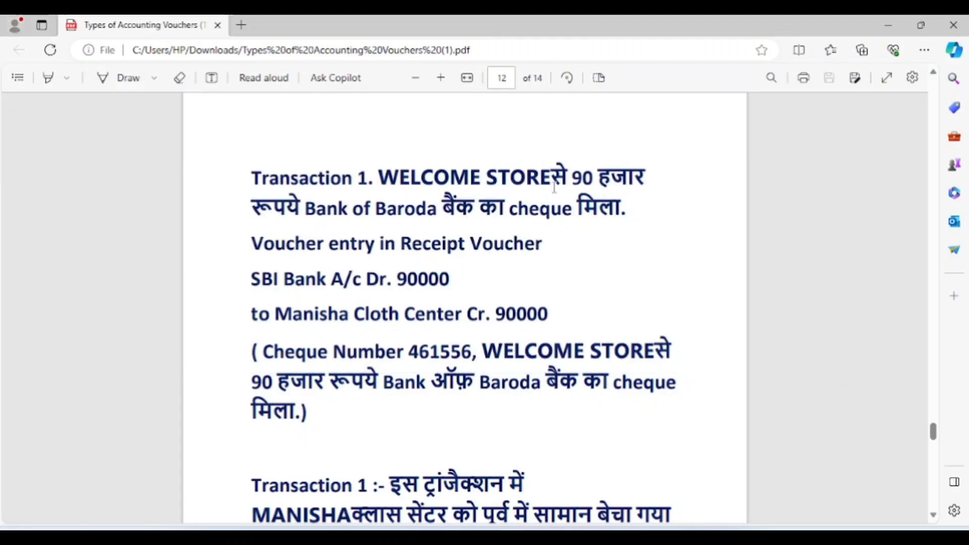
key("alt")
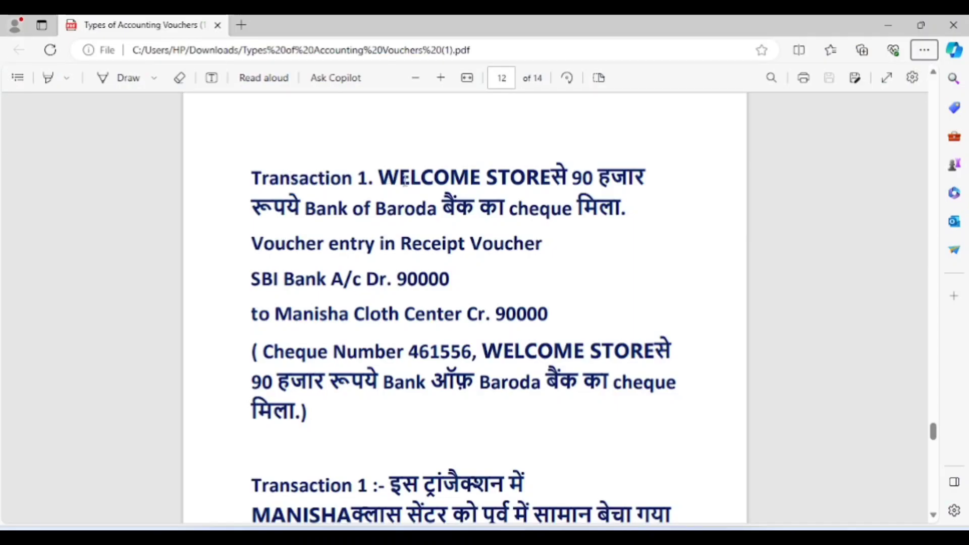
key("alt+Tab")
key("alt+Tab")
key("alt+Tab")
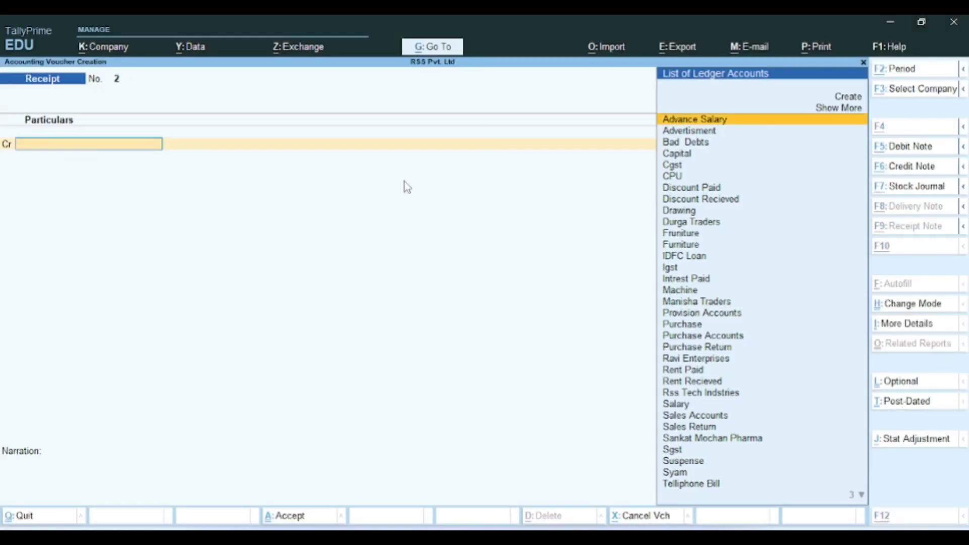
Step: Create the Welcome Store ledger under Sundry Creditors as the receipt's credit account
key("alt+c")
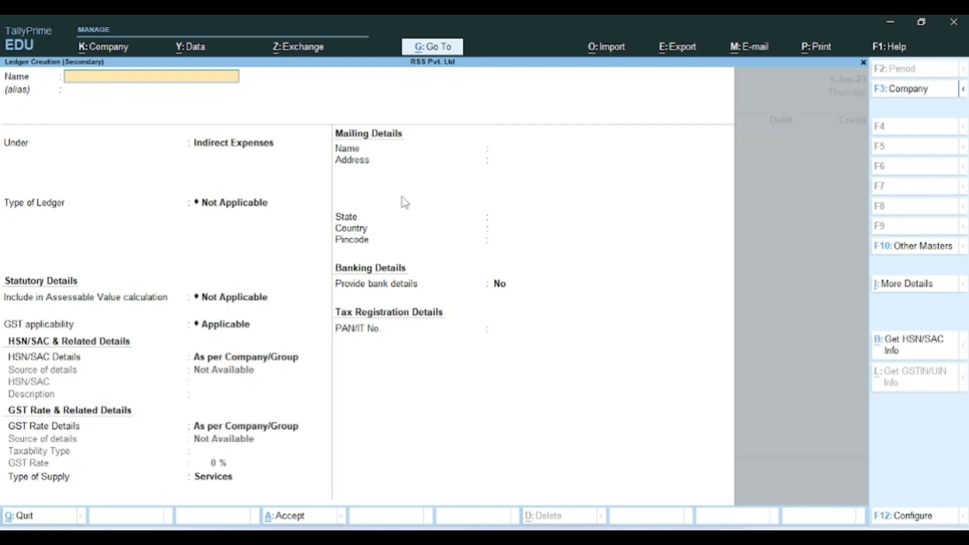
type("Welcome Store")
key("Return")
key("Return")
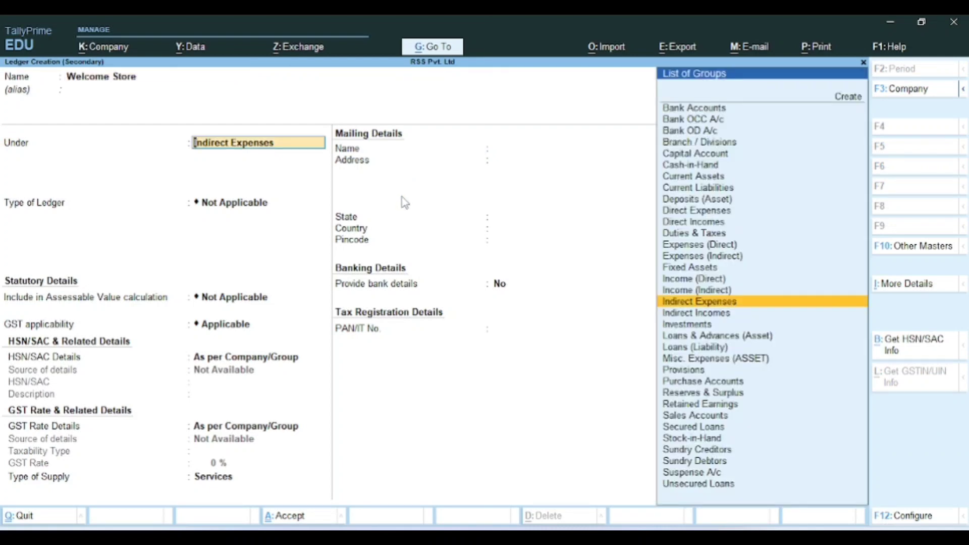
type("Su")
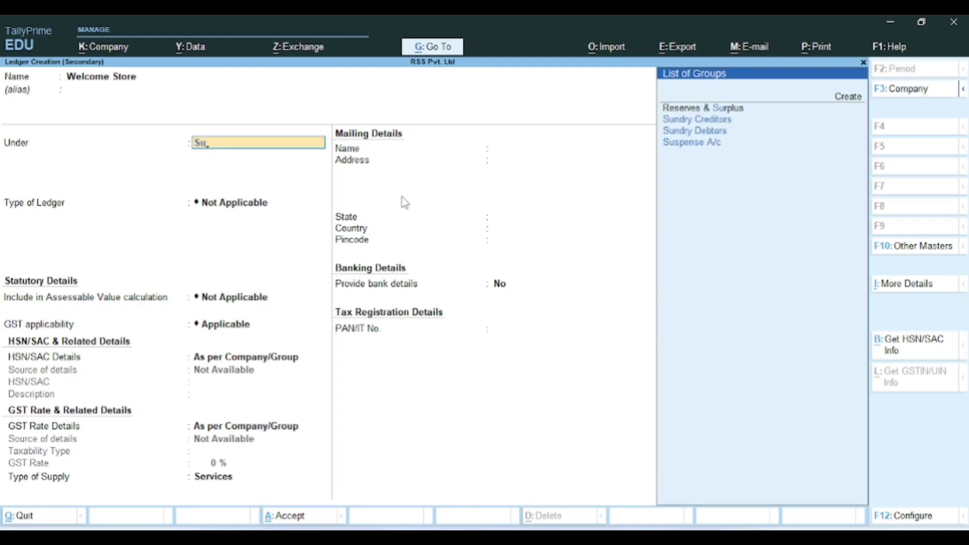
key("Down")
key("Return")
key("Return")
key("Return")
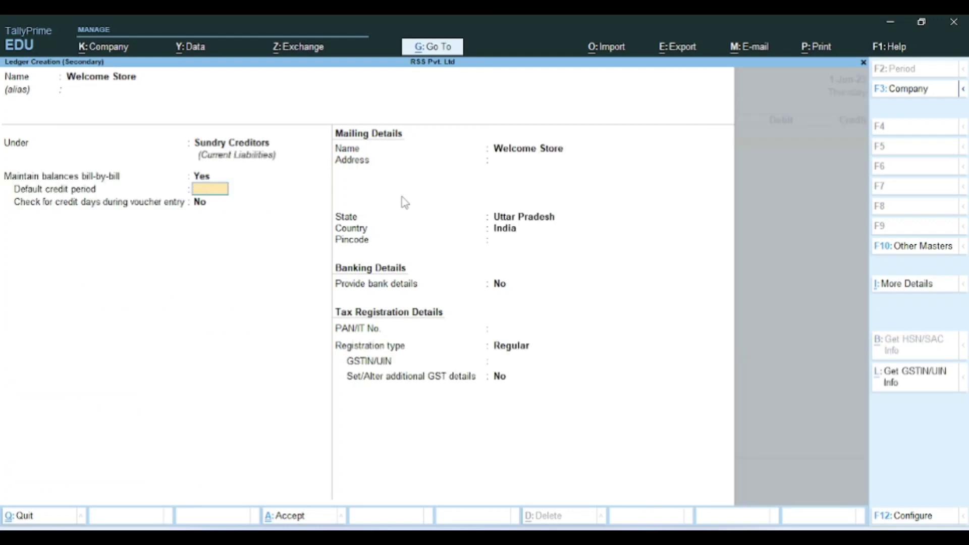
key("ctrl")
key("ctrl+a")
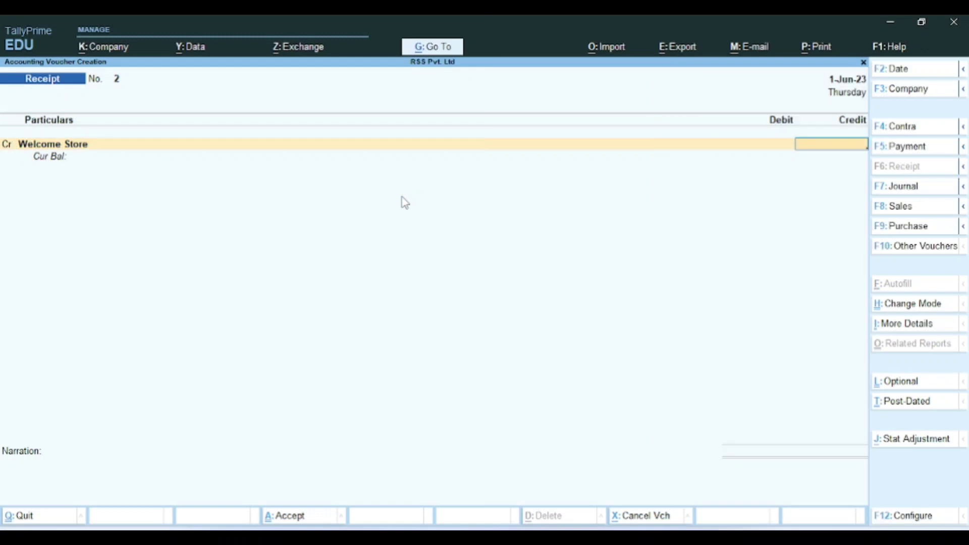
Step: Credit Welcome Store 90,000 On Account in the bill-wise details
key("alt+Tab")
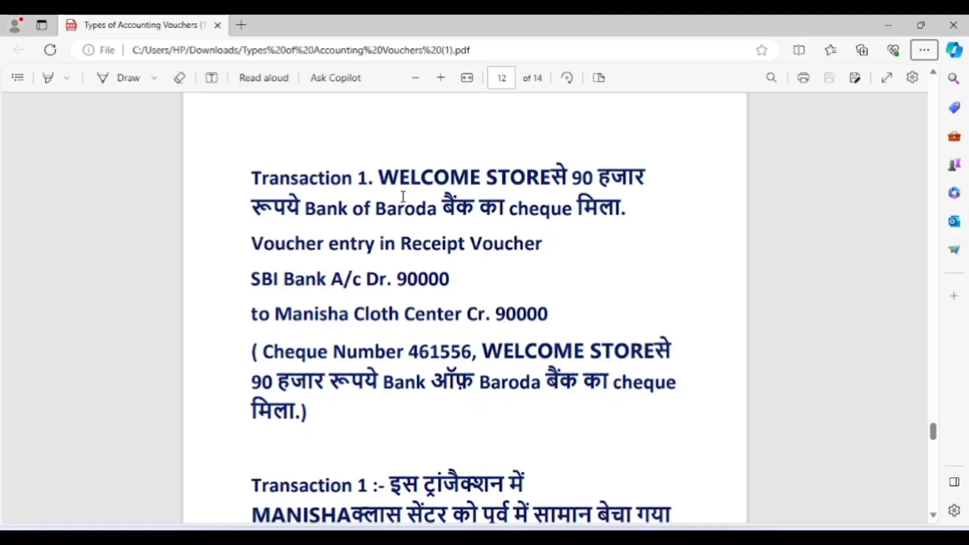
key("alt+Tab")
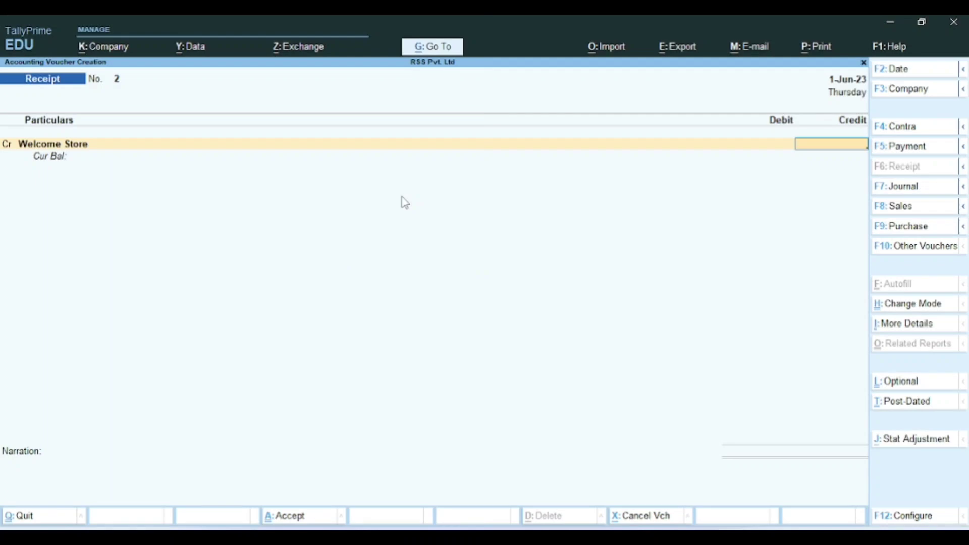
type("90,000")
key("Return")
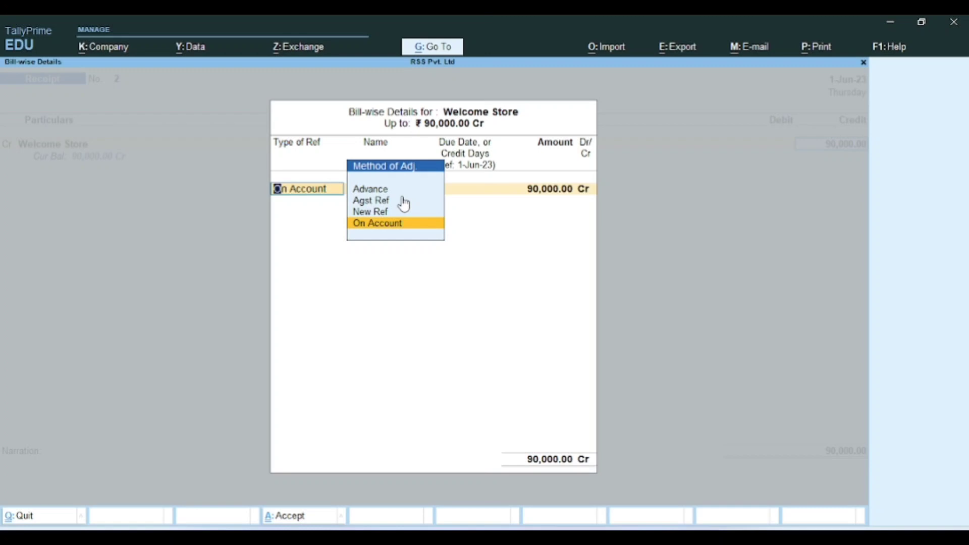
key("Up")
key("Up")
key("Up")
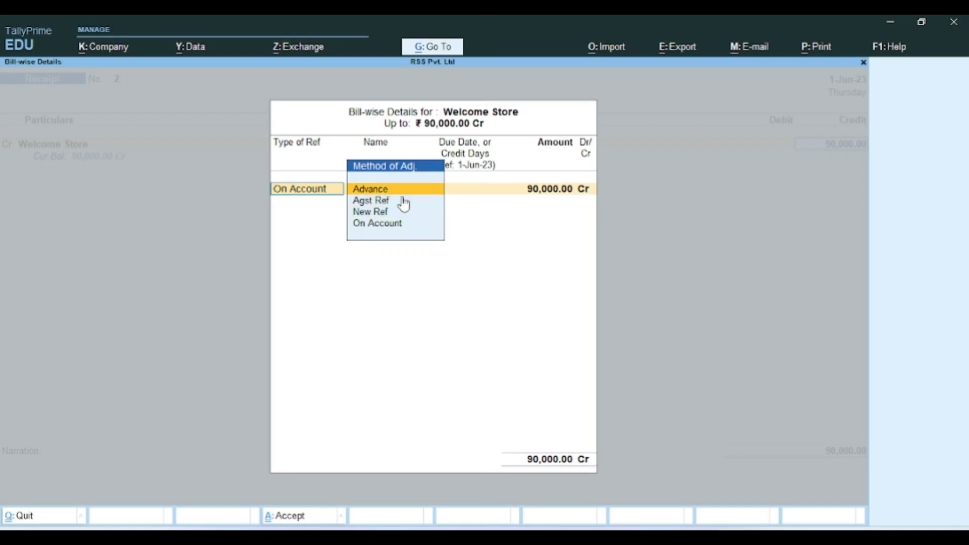
key("Down")
key("Down")
key("Down")
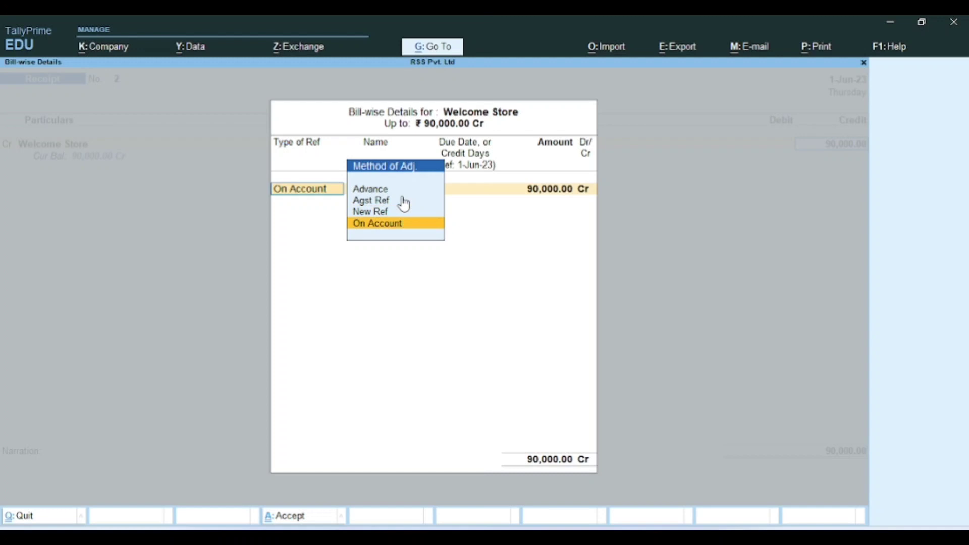
key("Return")
key("Return")
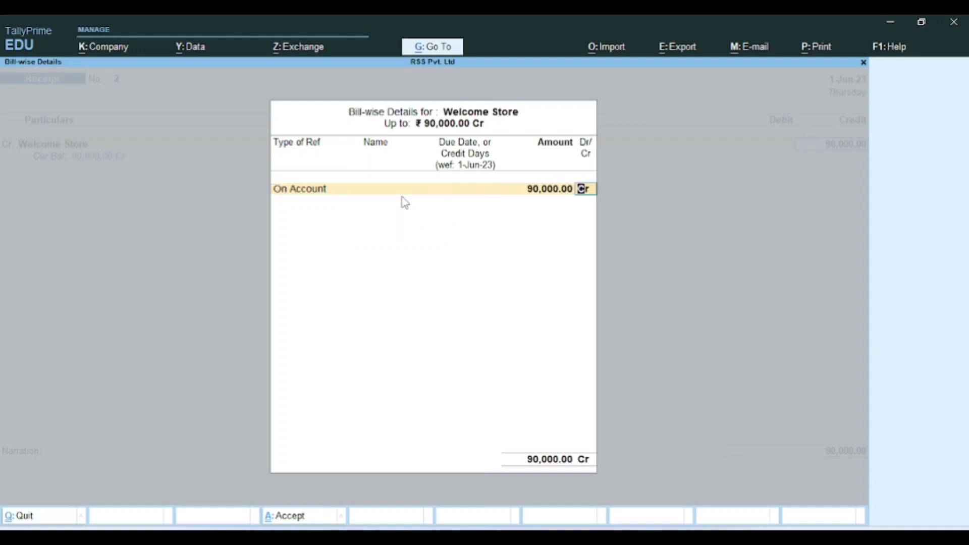
key("Return")
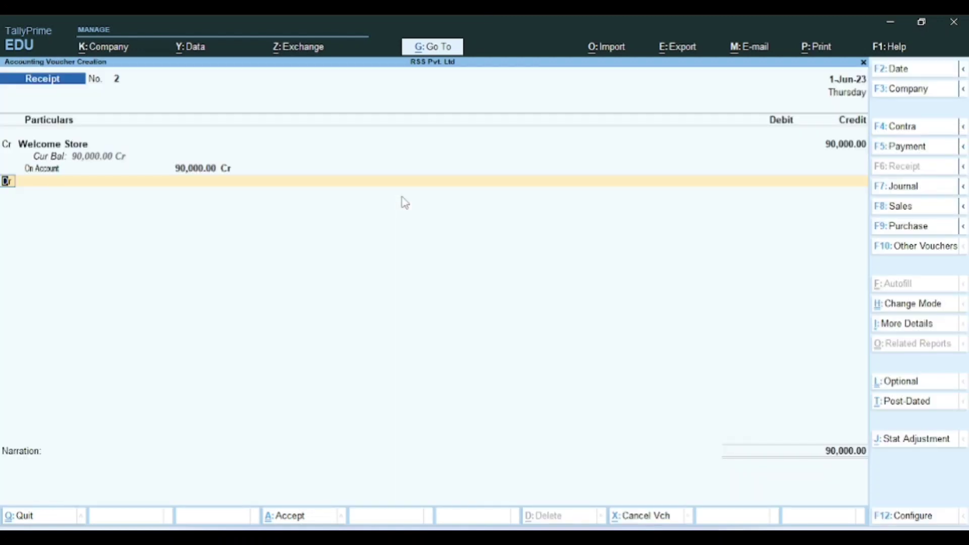
key("Return")
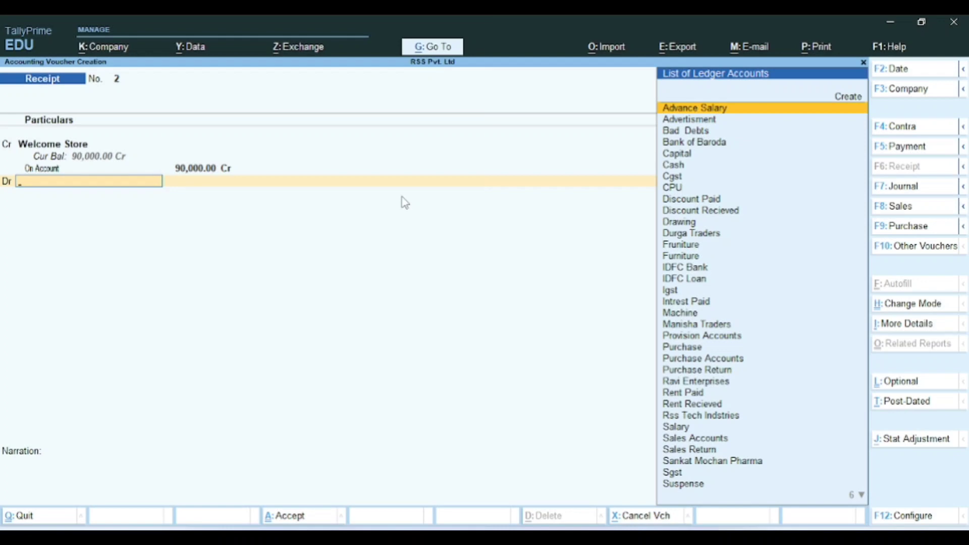
Step: Debit Bank of Baroda for the 90,000 receipt
type("Ban")
key("Return")
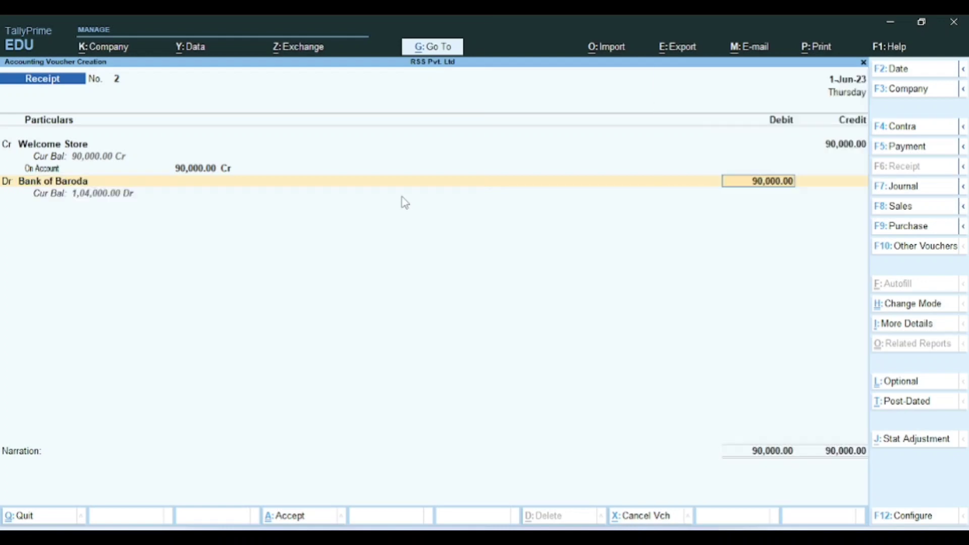
key("Return")
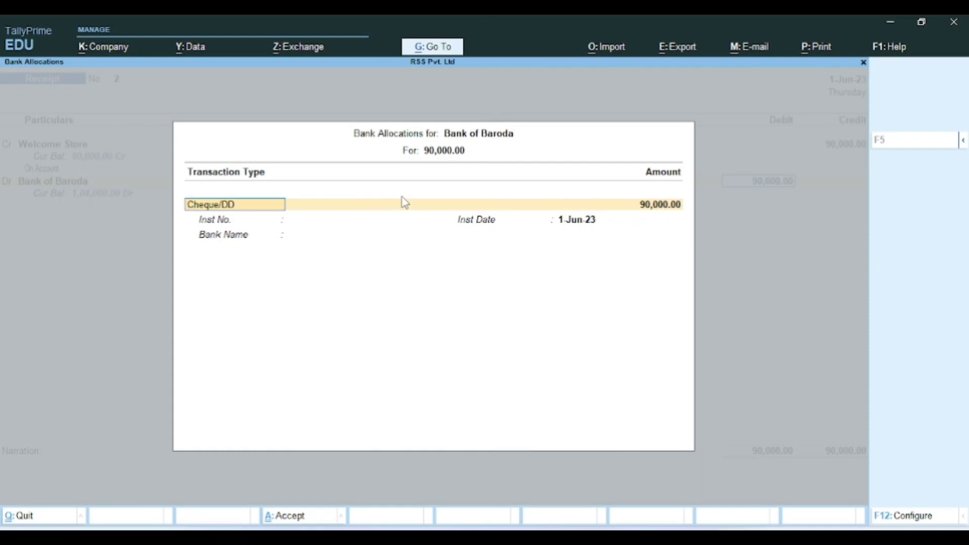
Step: Record a 90,000 Cheque/DD allocation with the cheque number, dated 1-Jun-23
key("Return")
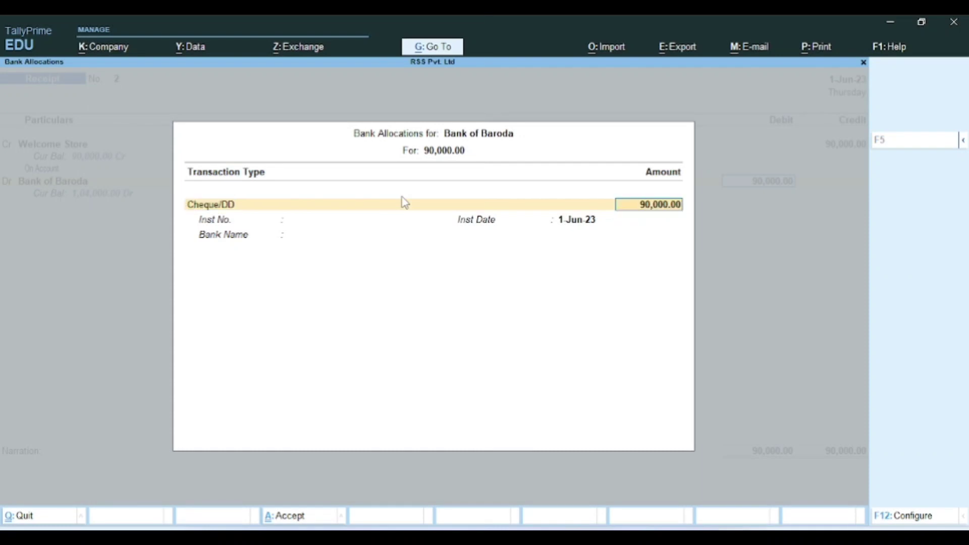
key("BackSpace")
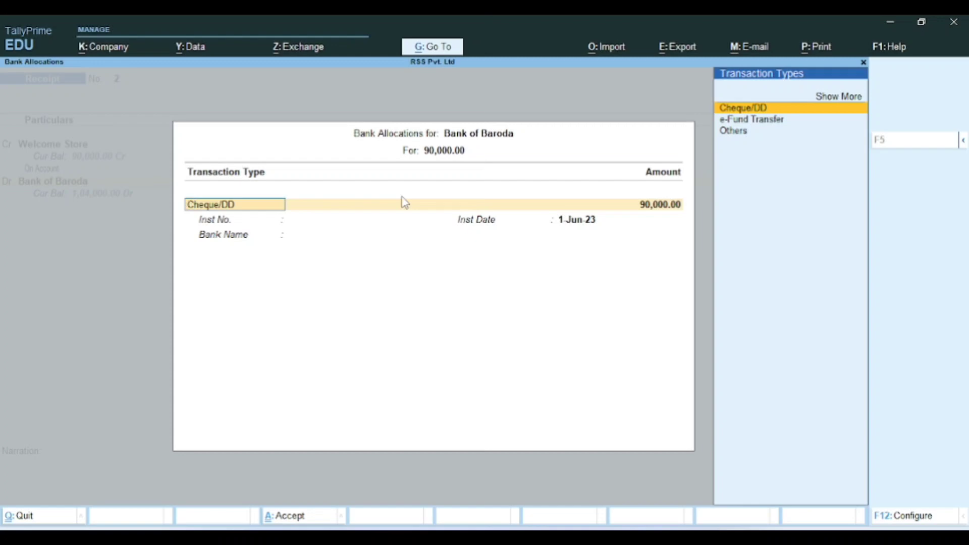
key("Down")
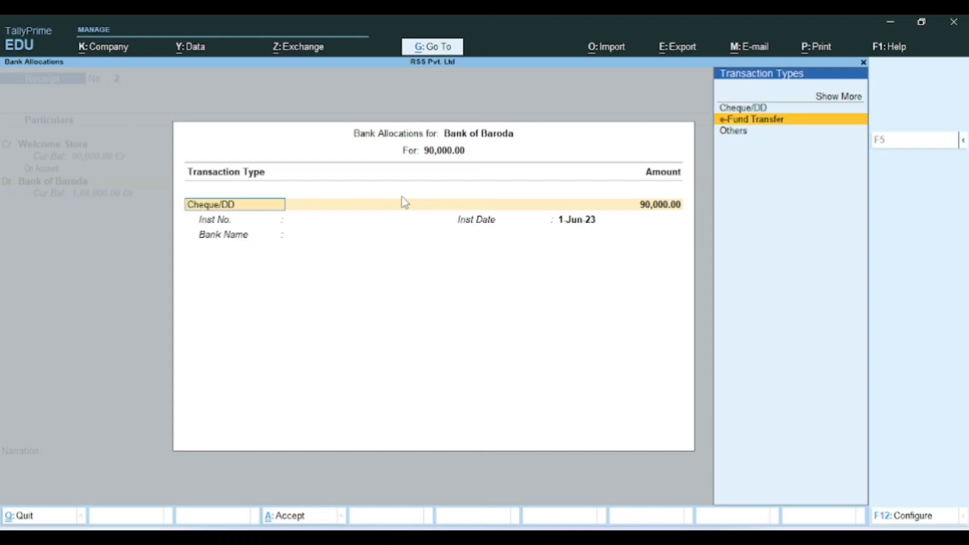
key("Up")
key("Return")
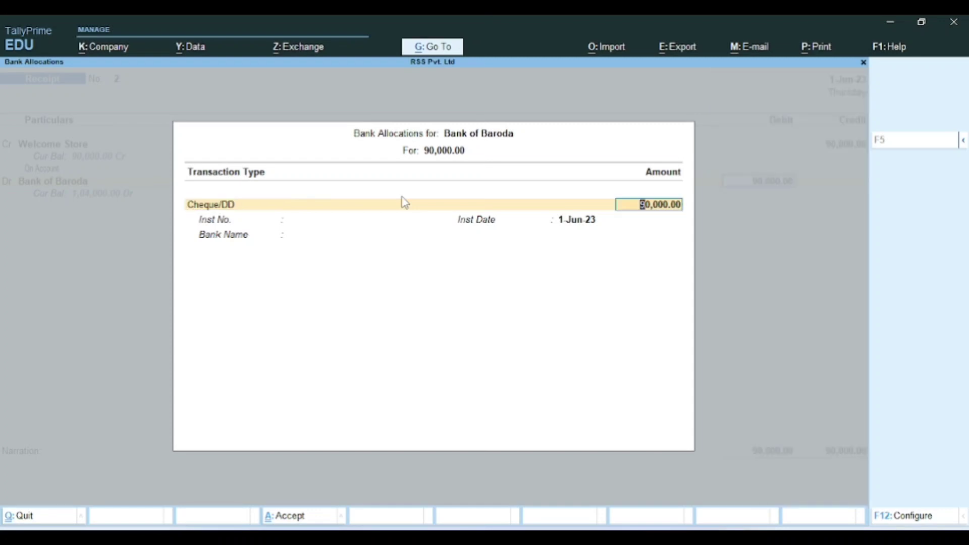
key("Return")
type("0")
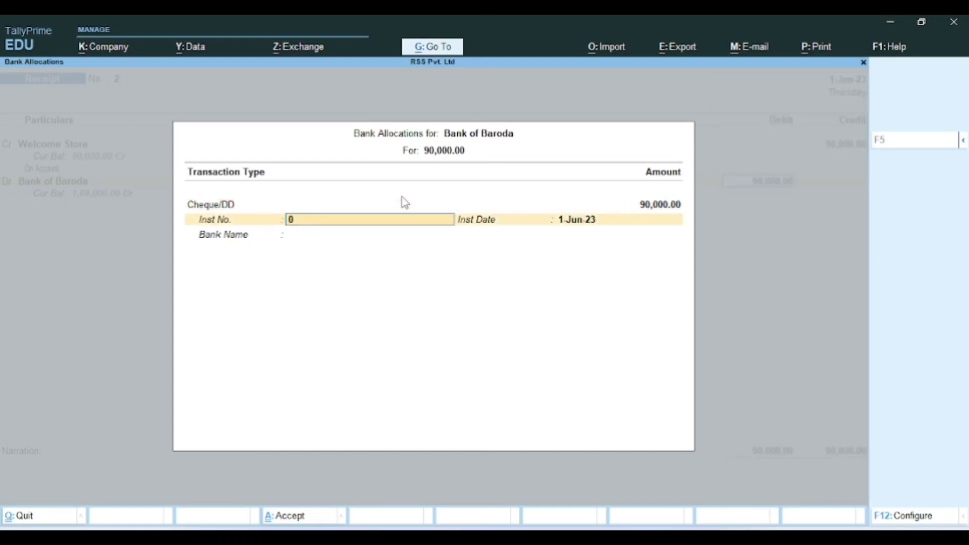
type("154645")
key("Return")
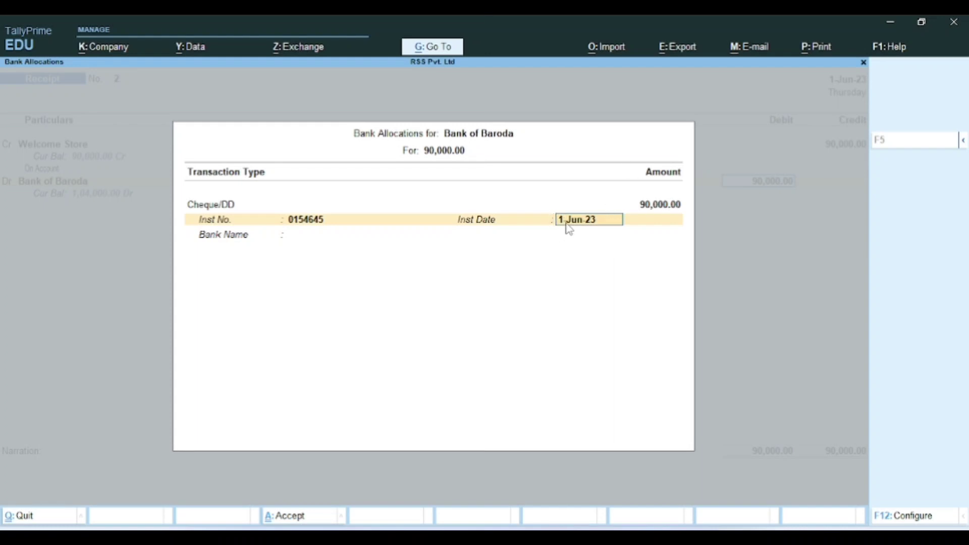
key("Return")
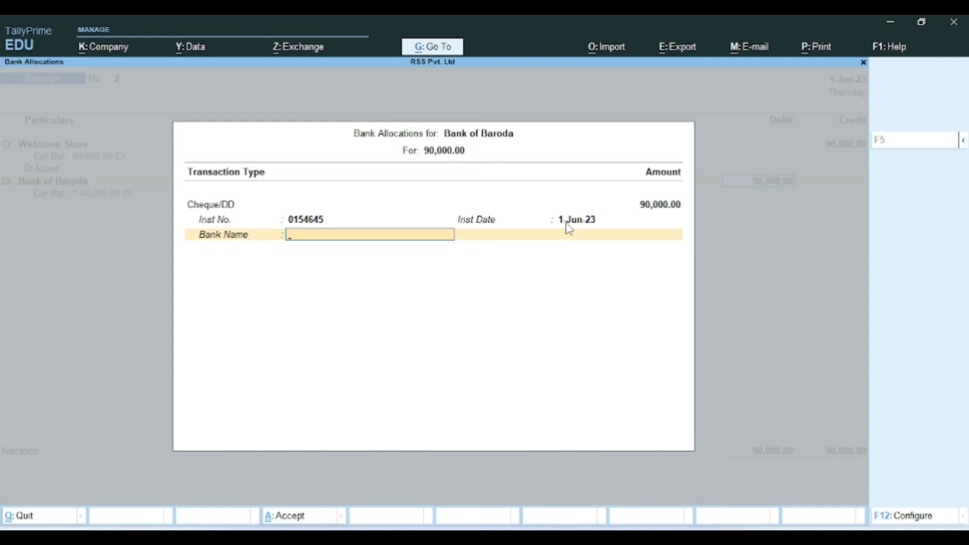
key("Return")
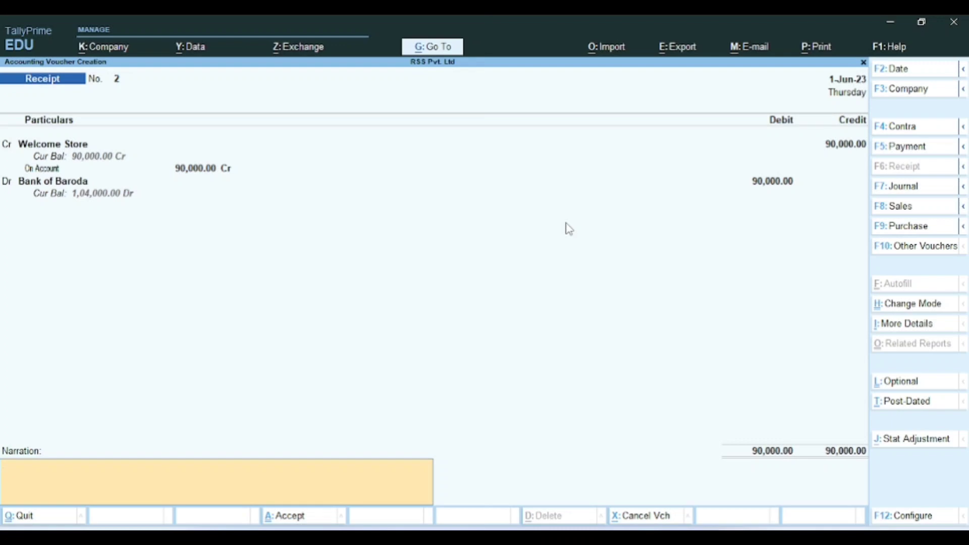
Step: Add the narration 'Being amount received from Welcome' and save Receipt No. 2
type("Being amount received from Welcome")
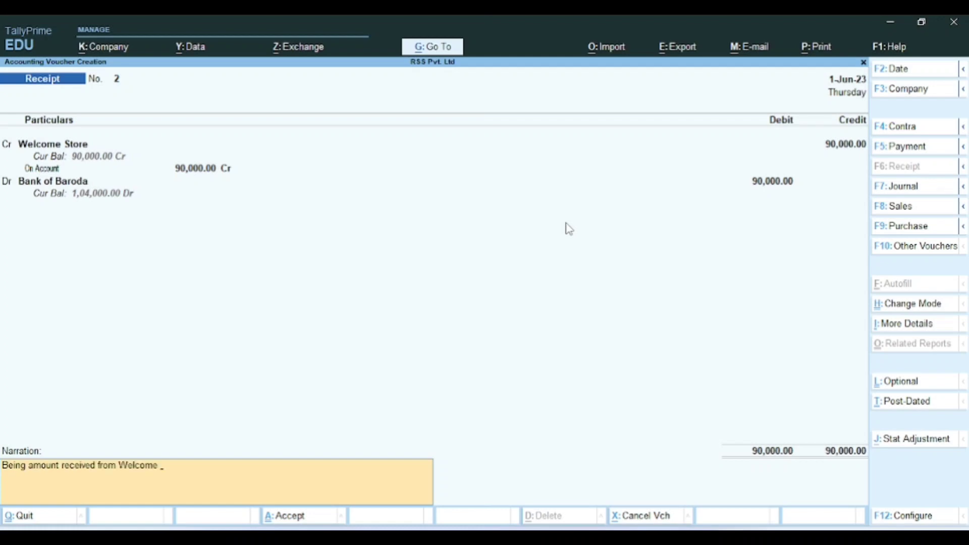
key("ctrl+a")
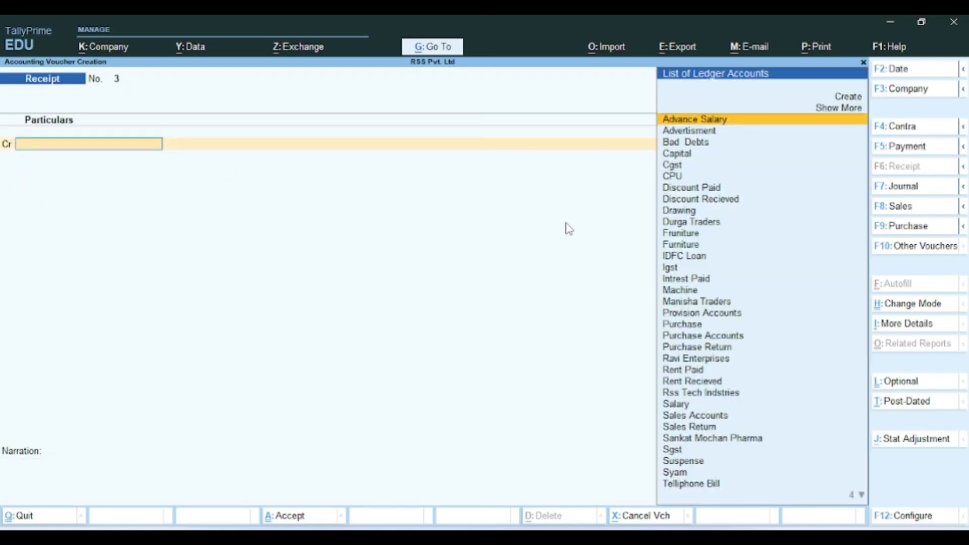
Step: Check Transaction 2 in the PDF, then clear the credit ledger field and start a new ledger
key("alt+Tab")
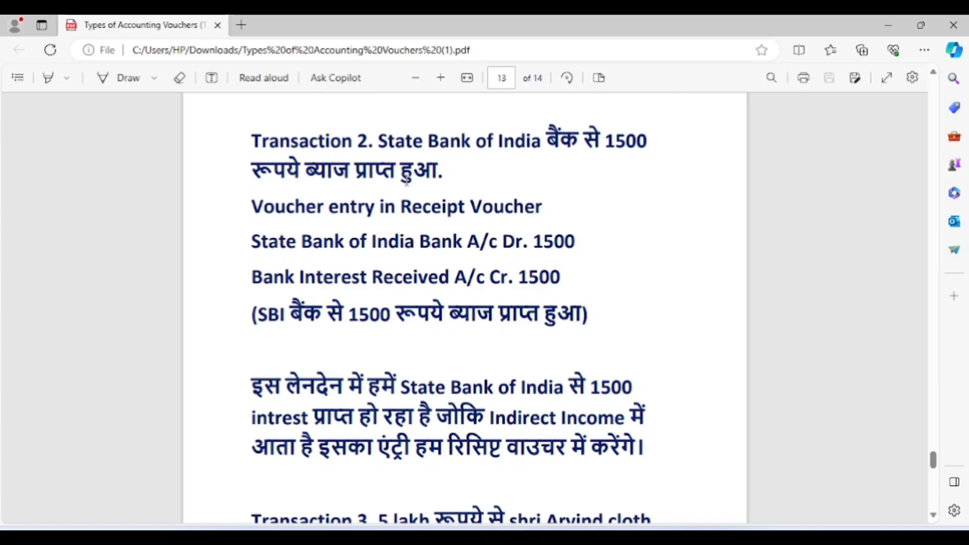
key("alt+Tab")
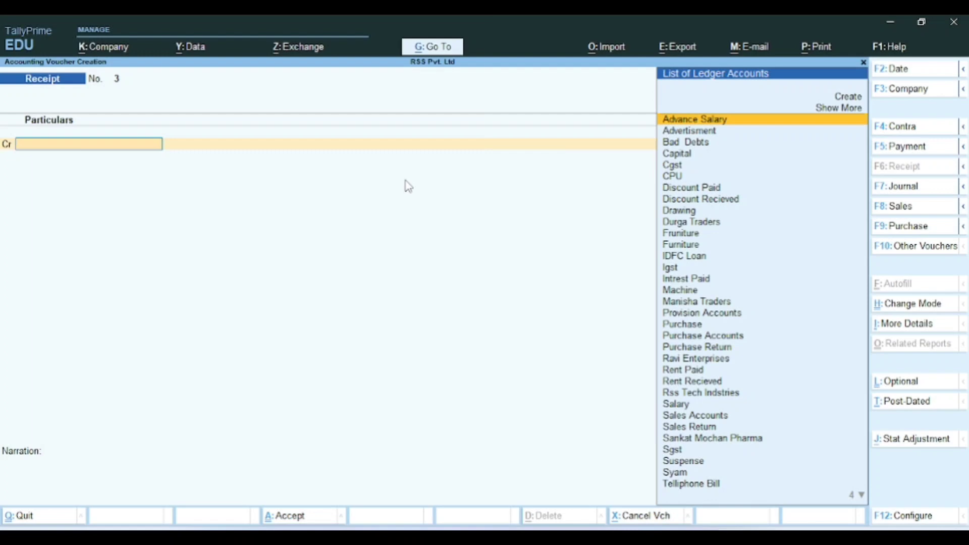
type("In")
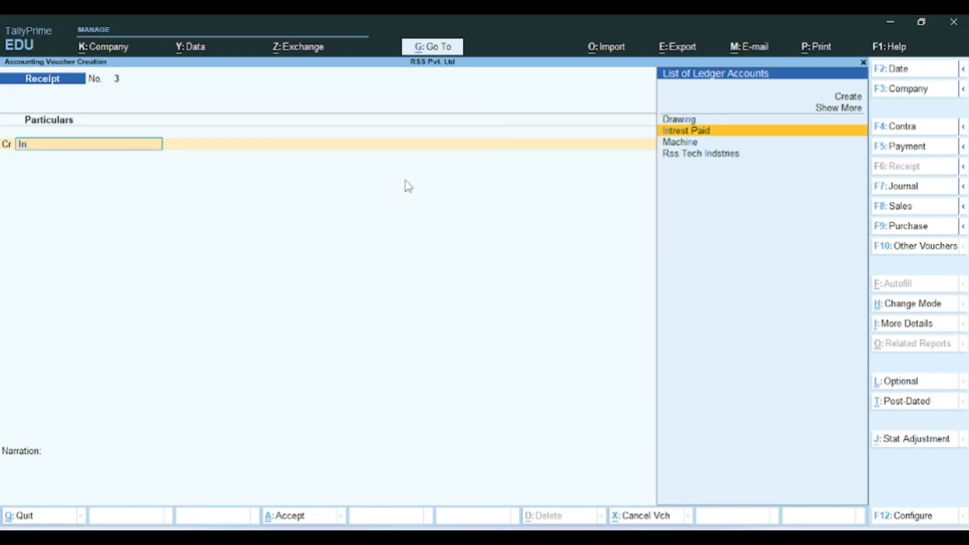
key("BackSpace")
key("BackSpace")
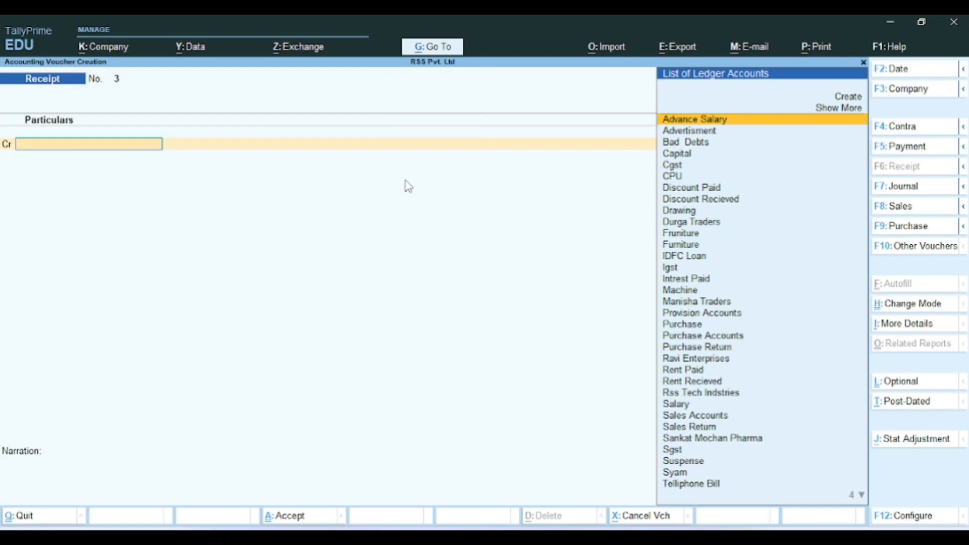
key("alt+c")
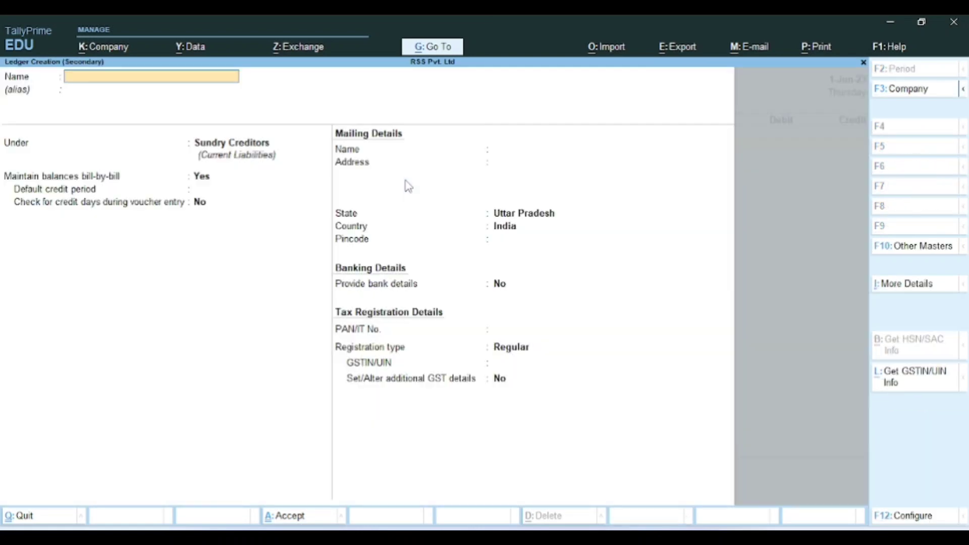
Step: Name the new ledger 'Intrest Received'
type("Intrest Re")
type("ei")
key("BackSpace")
key("BackSpace")
type("ceived")
key("Return")
key("Return")
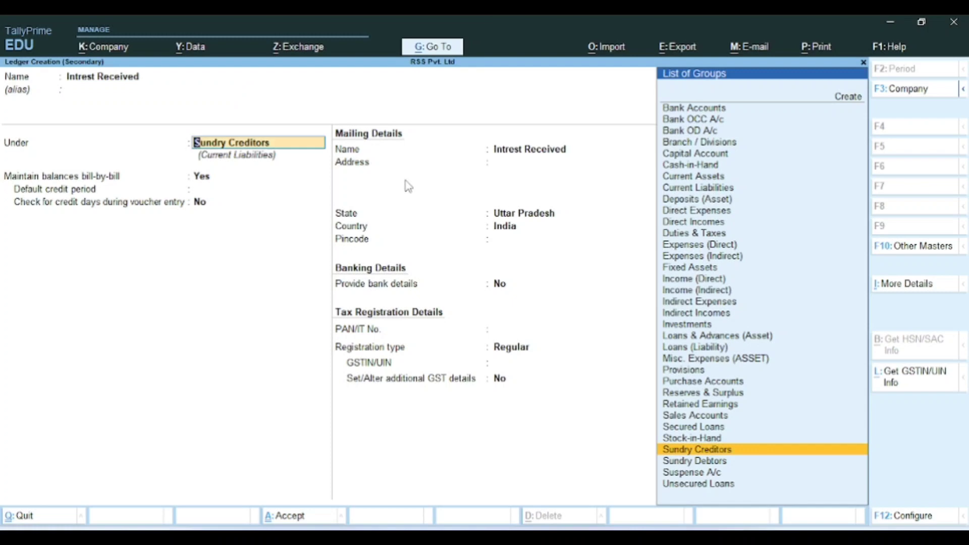
Step: Place the ledger under Indirect Incomes with Not Applicable type and finish it
type("In")
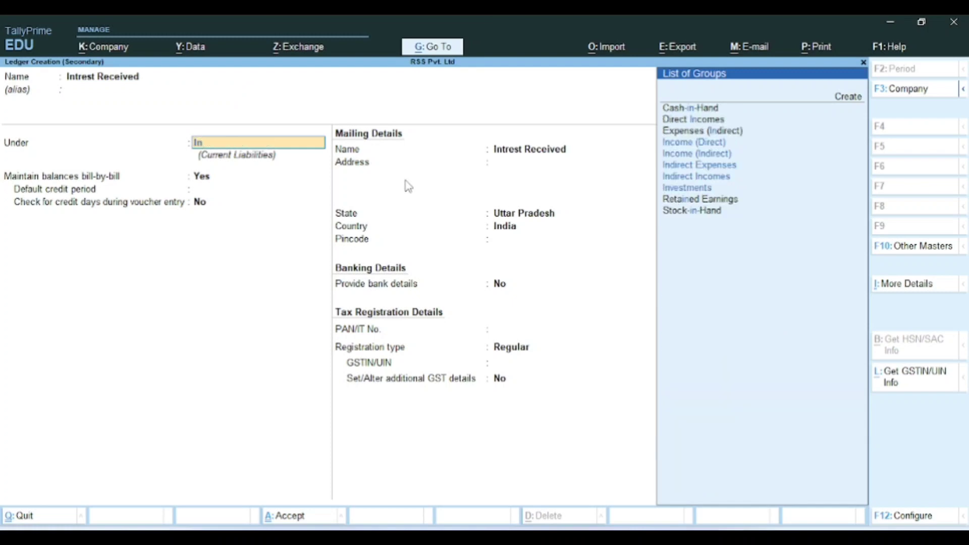
key("Down")
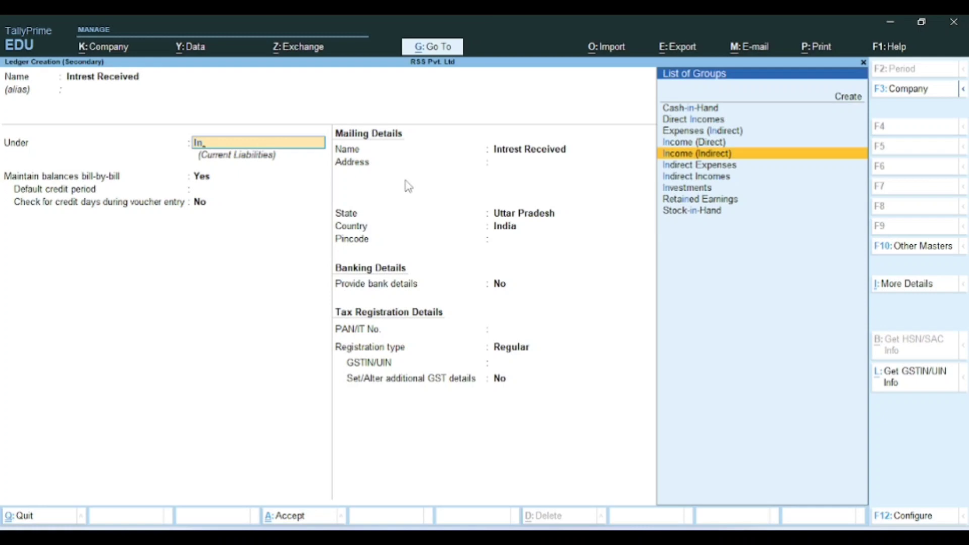
key("Down")
key("Down")
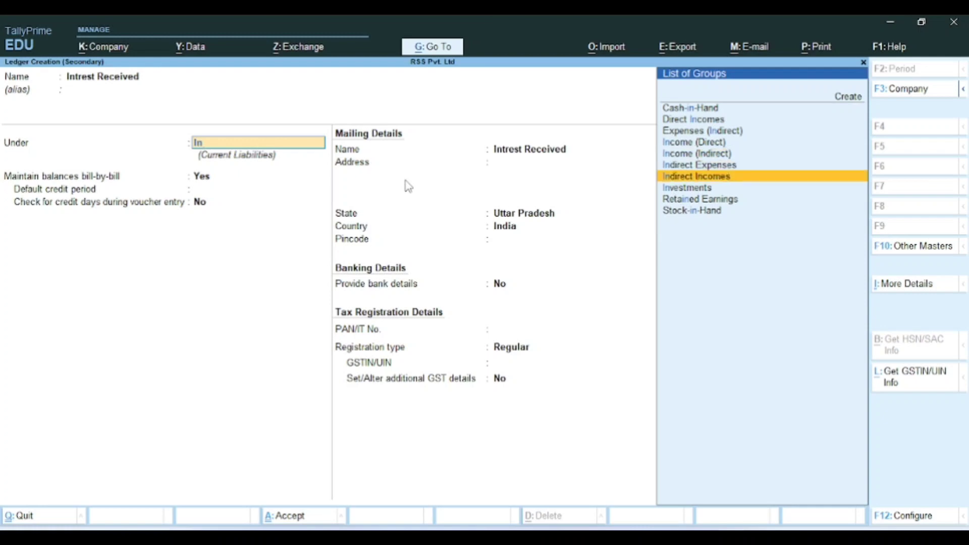
key("Up")
key("Up")
key("Up")
key("Down")
key("Down")
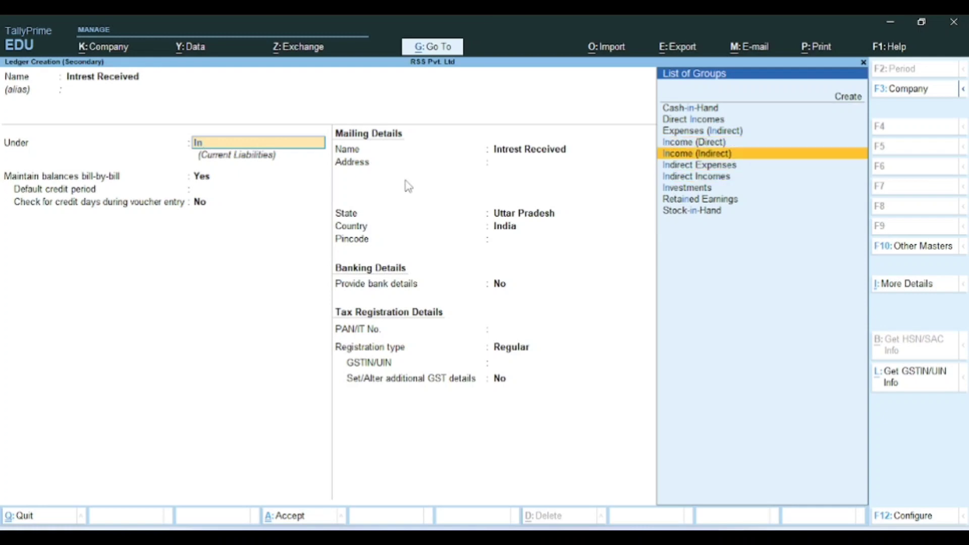
key("Up")
key("Up")
key("Up")
key("Up")
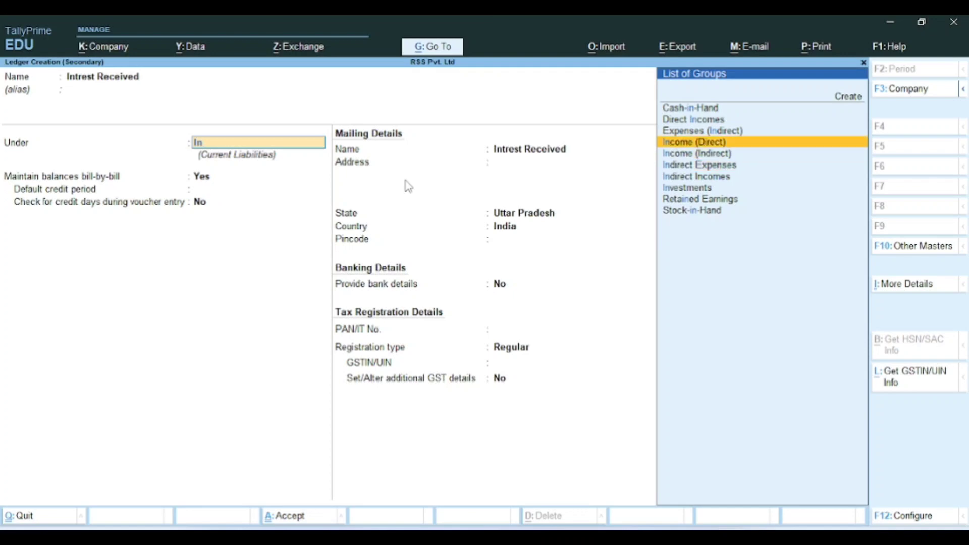
key("Down")
key("Down")
key("Down")
key("Down")
key("Down")
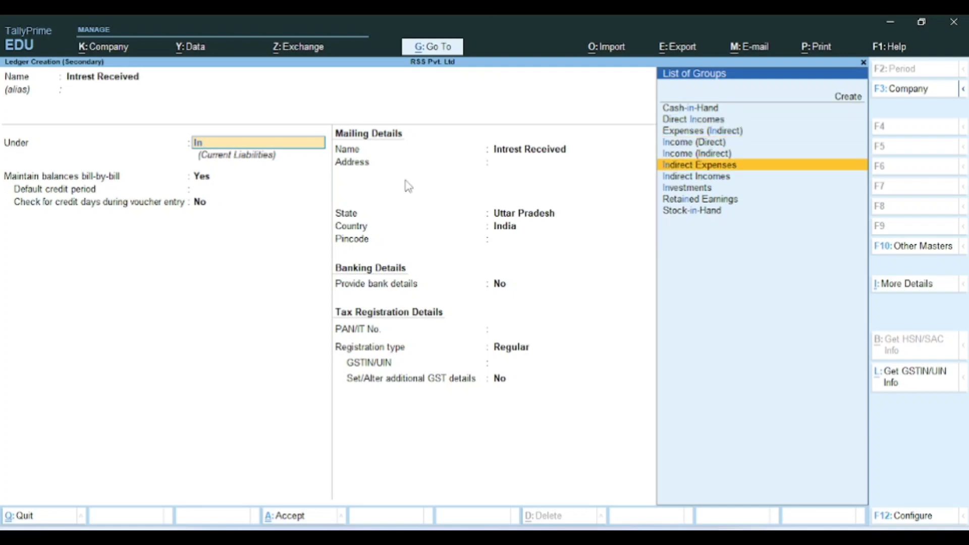
key("Return")
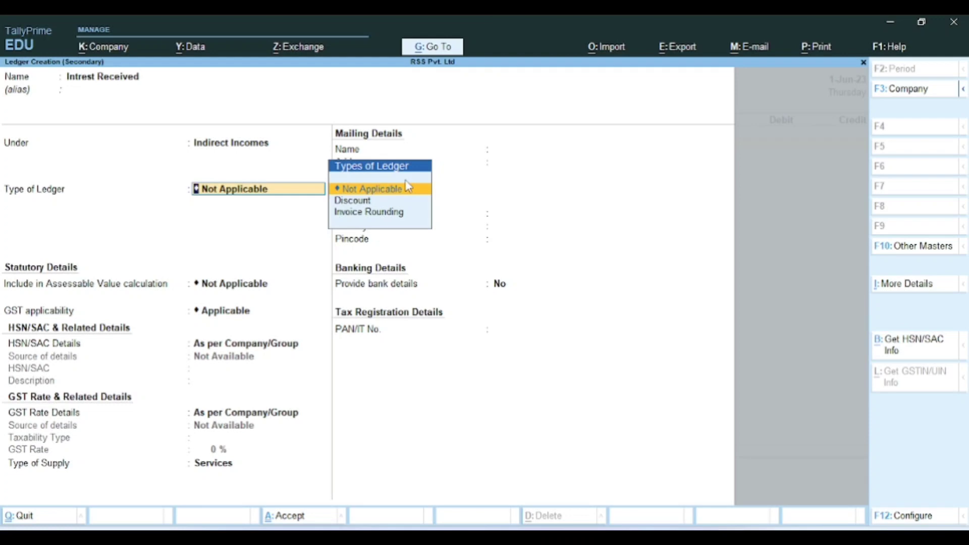
key("Return")
key("Return")
key("Return")
key("Return")
key("Return")
key("Return")
key("Return")
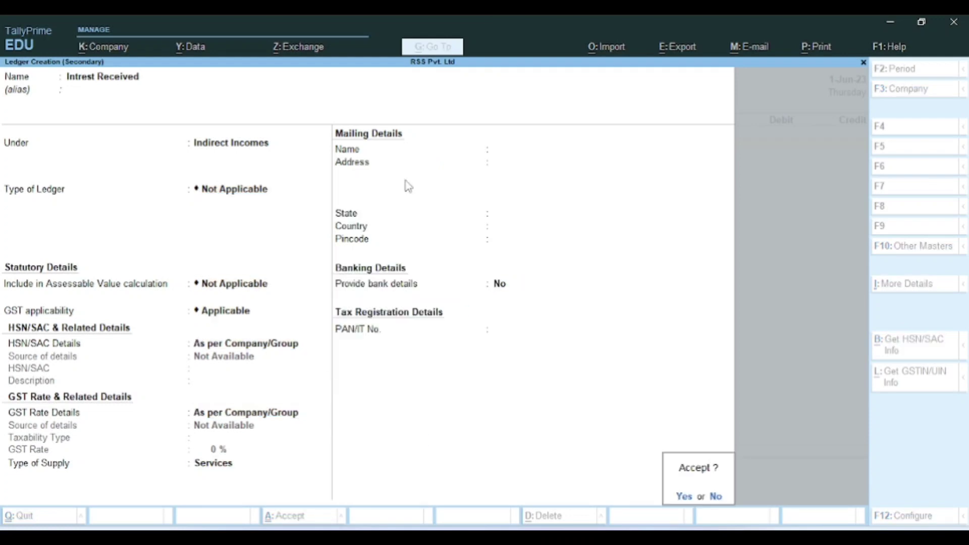
key("Return")
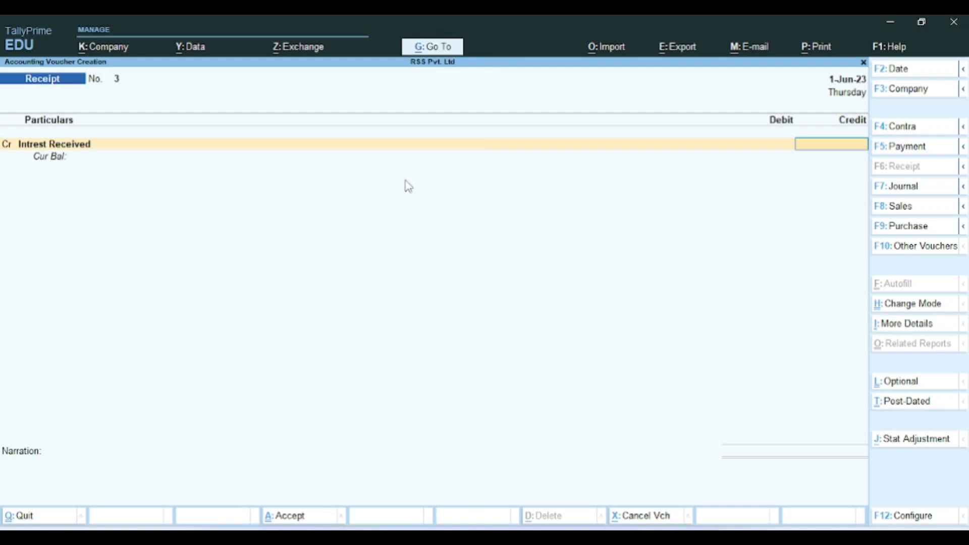
Step: Credit Intrest Received 1,500 and debit IDFC Bank 1,500
type("15000")
key("BackSpace")
key("Return")
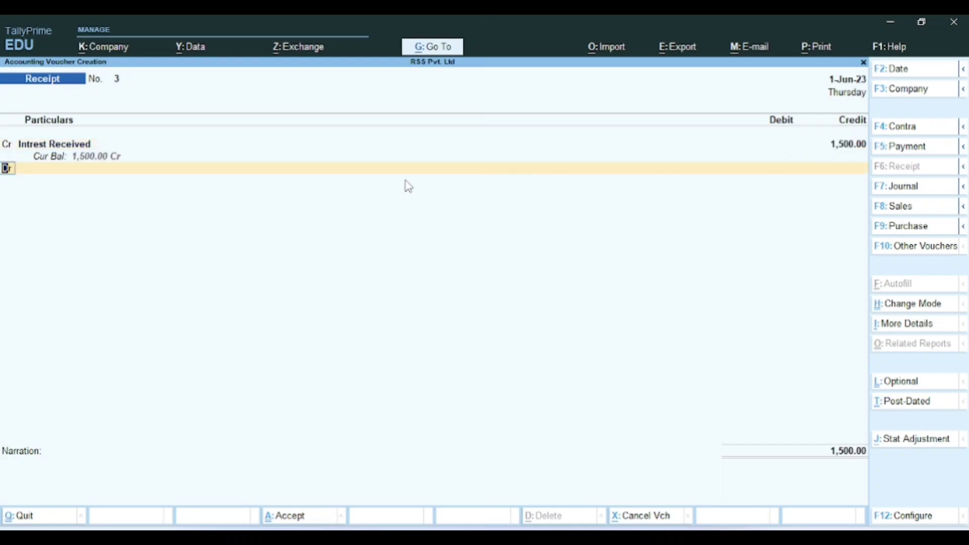
key("Return")
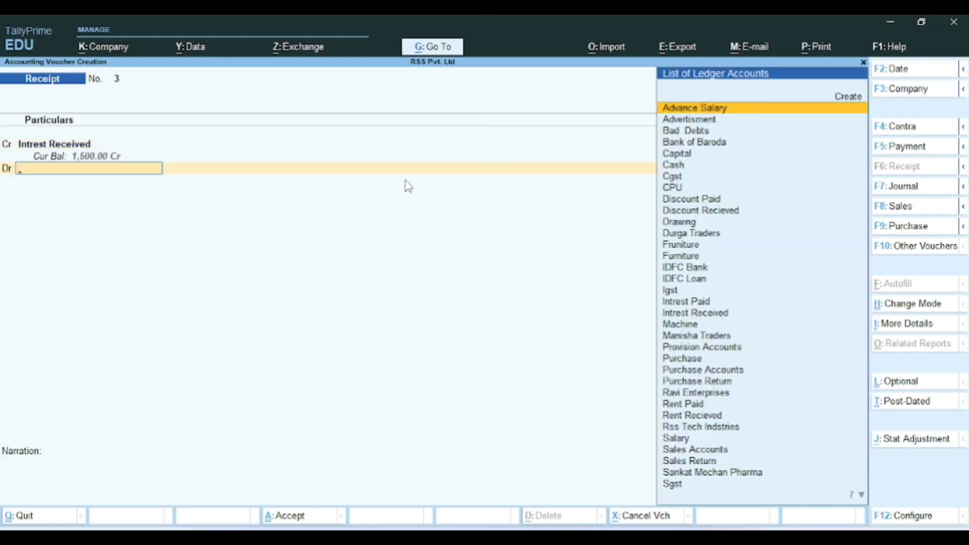
type("idf")
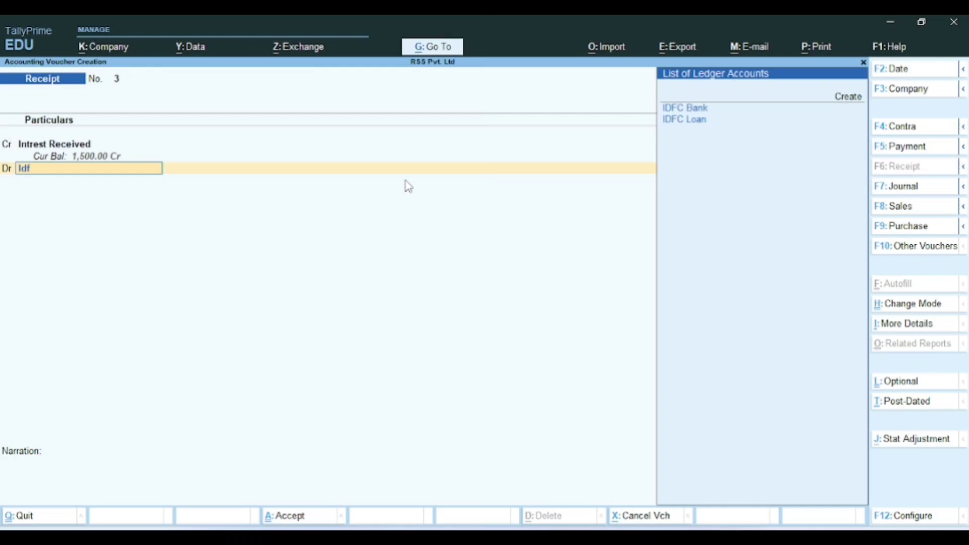
key("Return")
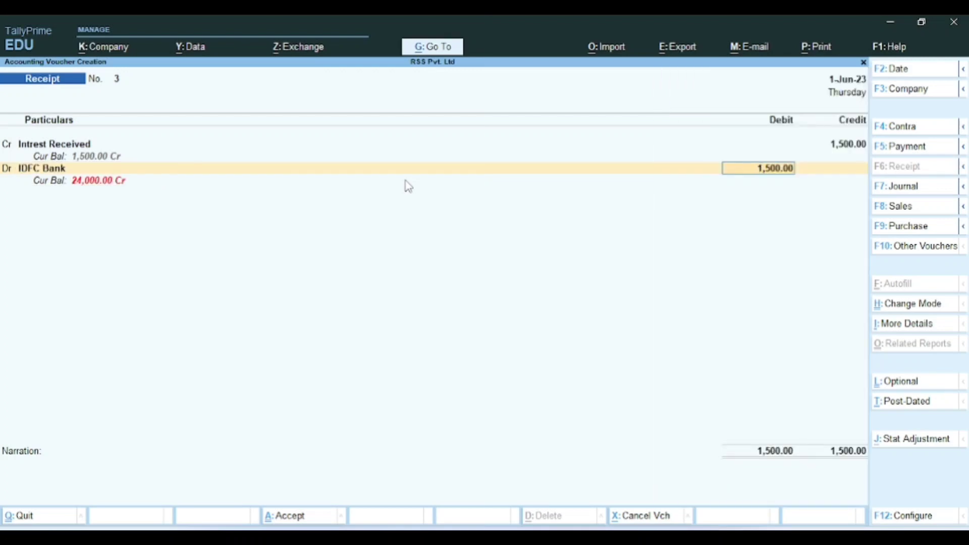
key("Return")
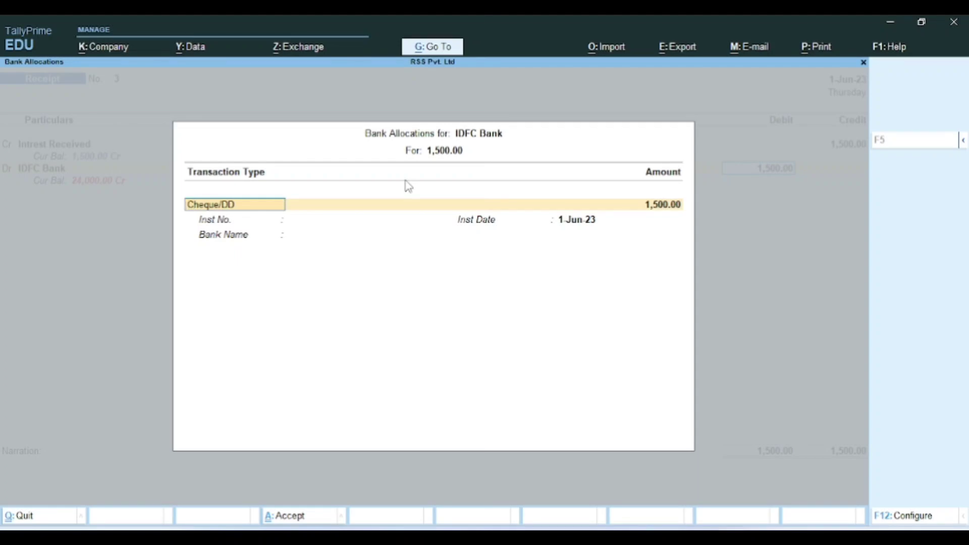
key("Return")
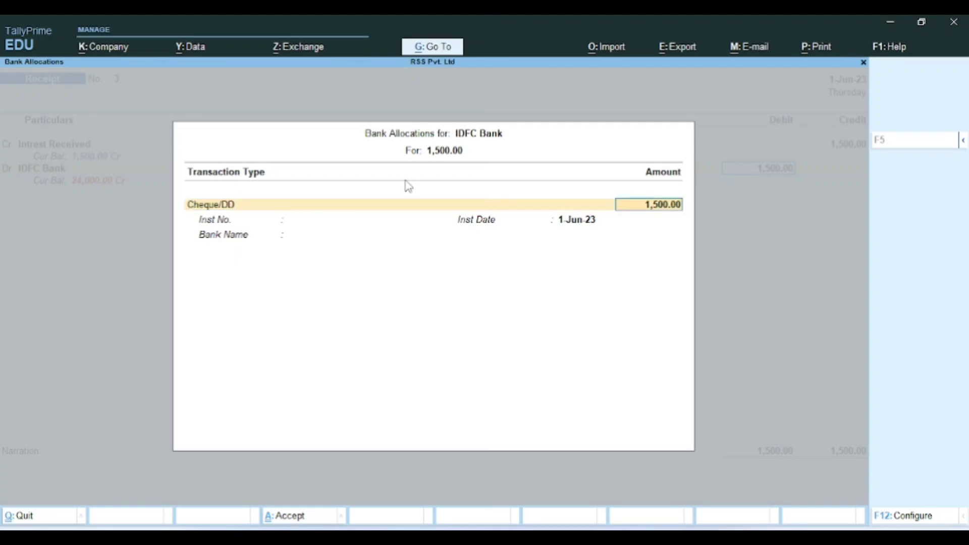
Step: Set the IDFC Bank allocation transaction type to Others and save Receipt No. 3
key("shift+Tab")
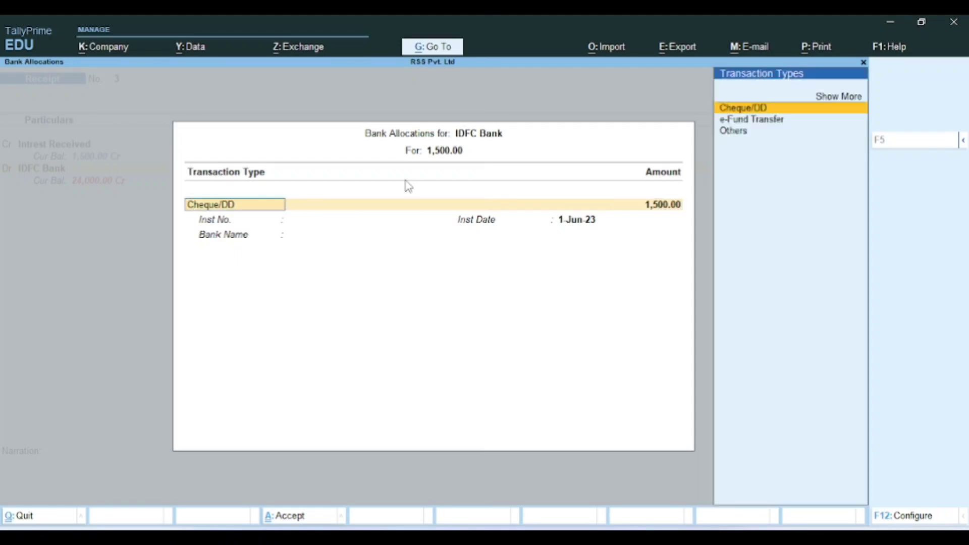
key("Down")
key("Down")
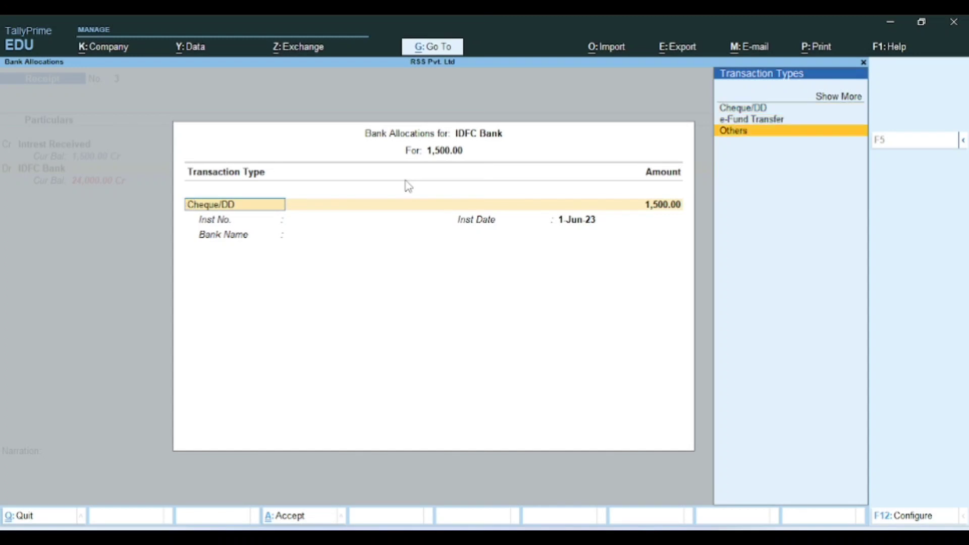
key("Return")
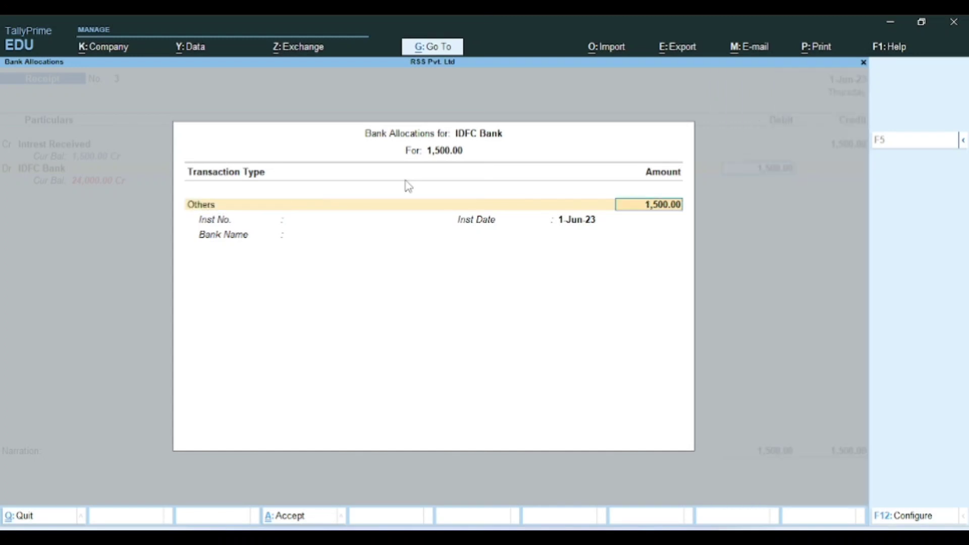
key("Return")
key("Return")
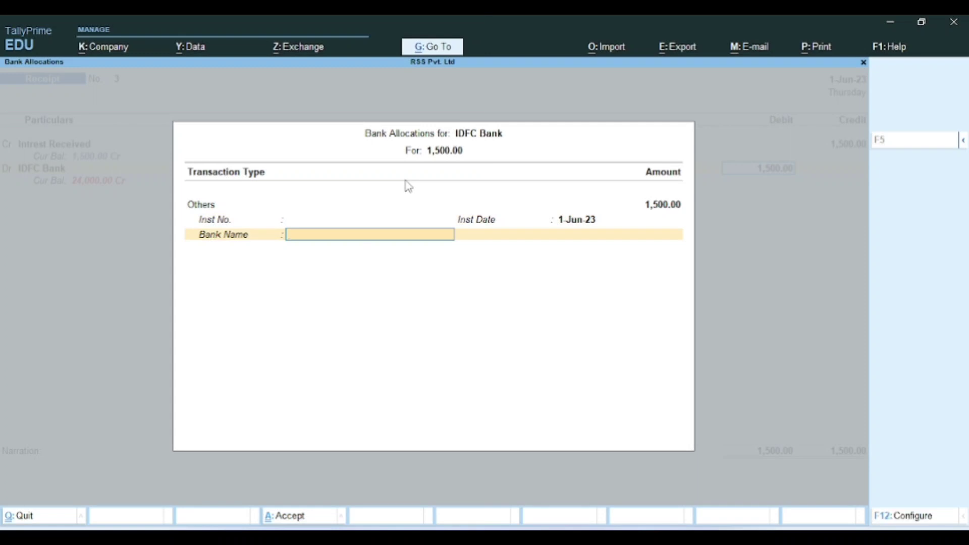
key("Return")
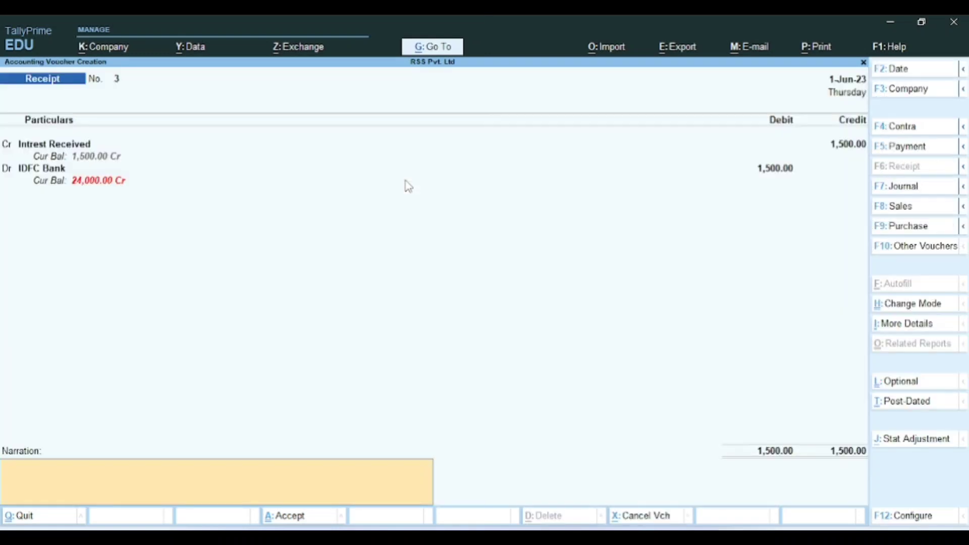
key("ctrl")
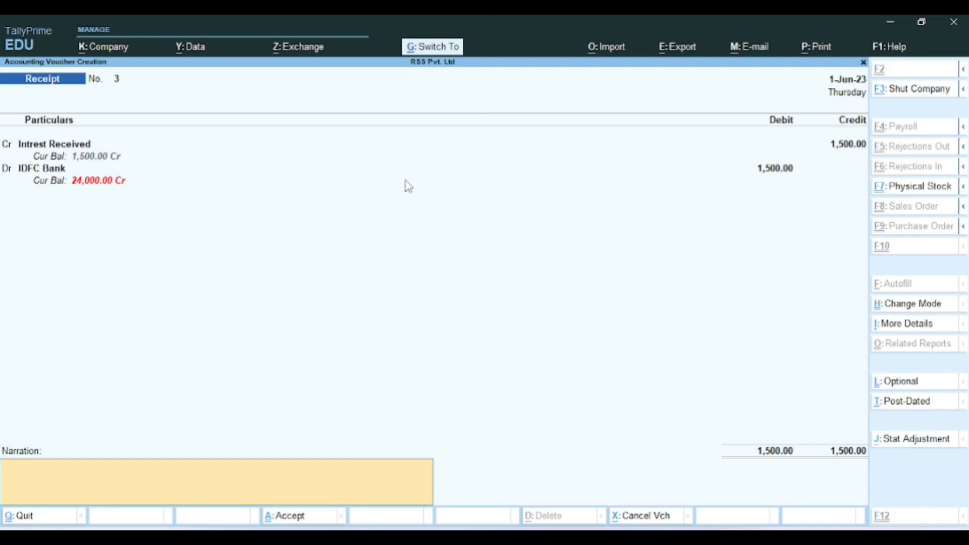
key("ctrl+a")
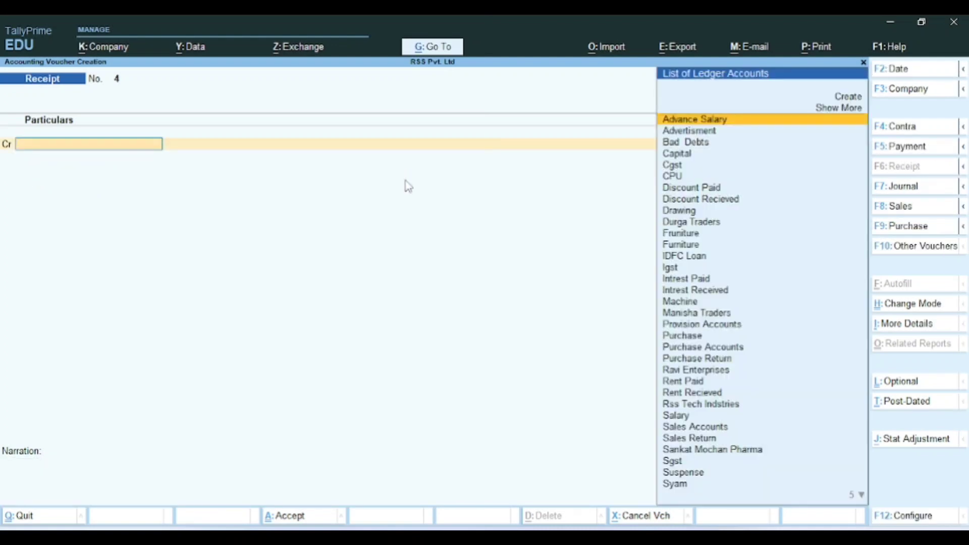
Step: Reopen Receipt No. 3, add the narration 'intrest reiv', save it, and check the PDF
key("Page_Up")
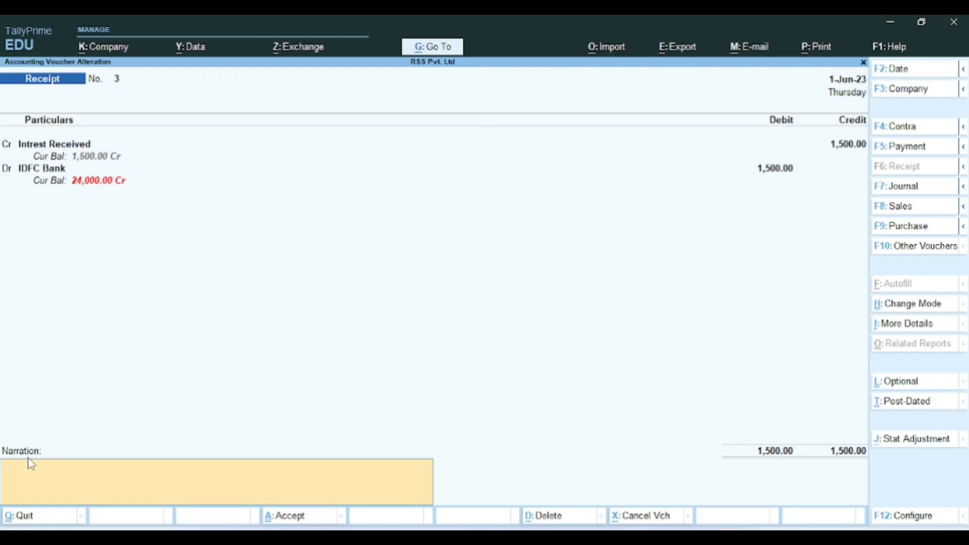
type("intrest reiv")
key("Return")
key("y")
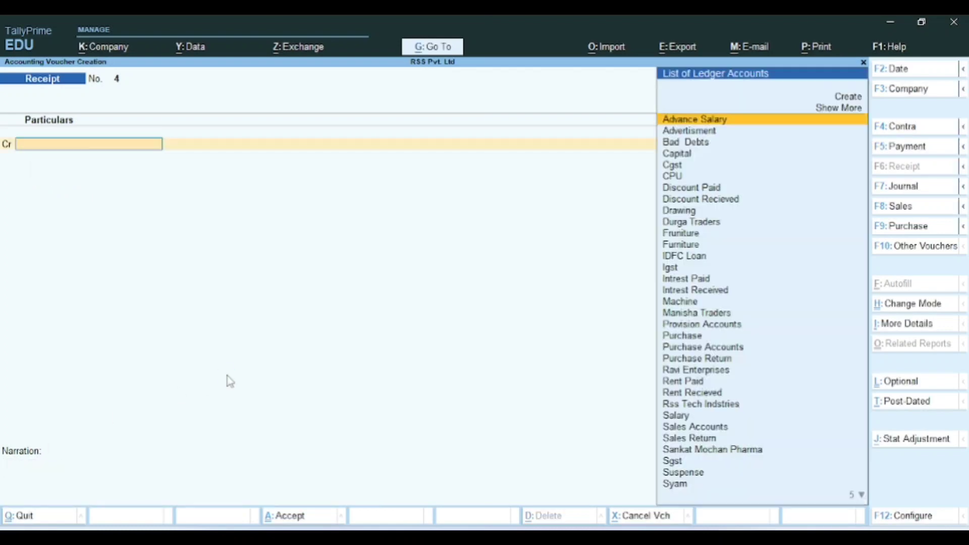
key("alt+Tab")
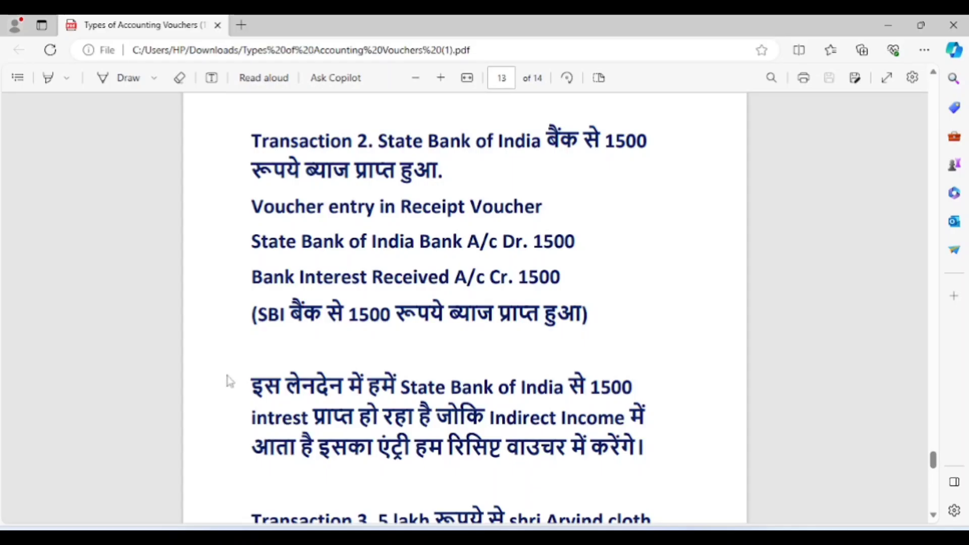
key("alt+Tab")
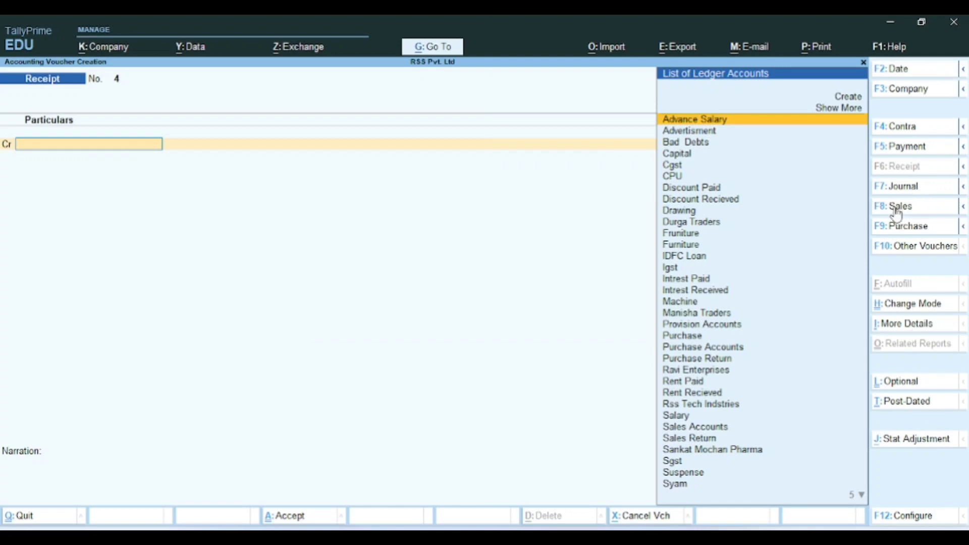
Step: Open a Sales voucher and switch it to As Voucher mode
left_click(895, 207)
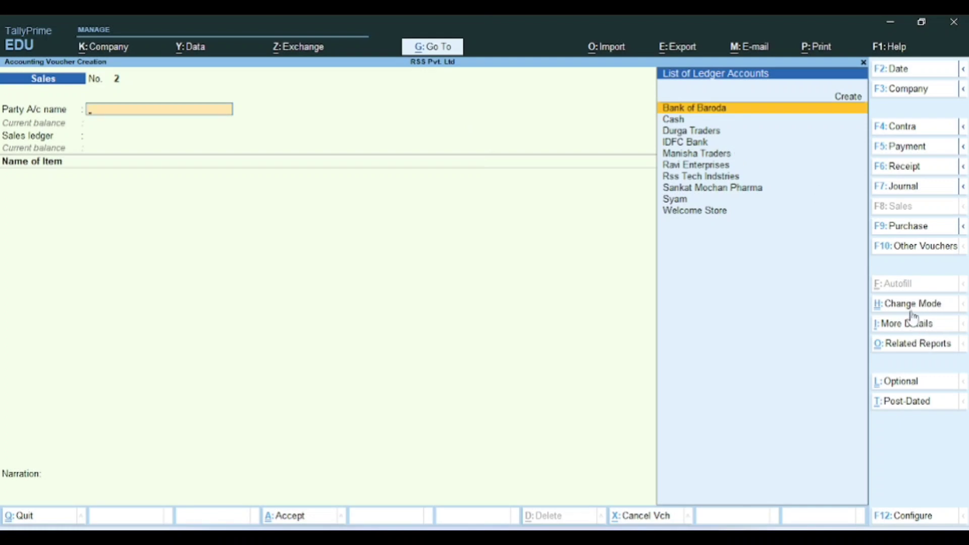
left_click(878, 309)
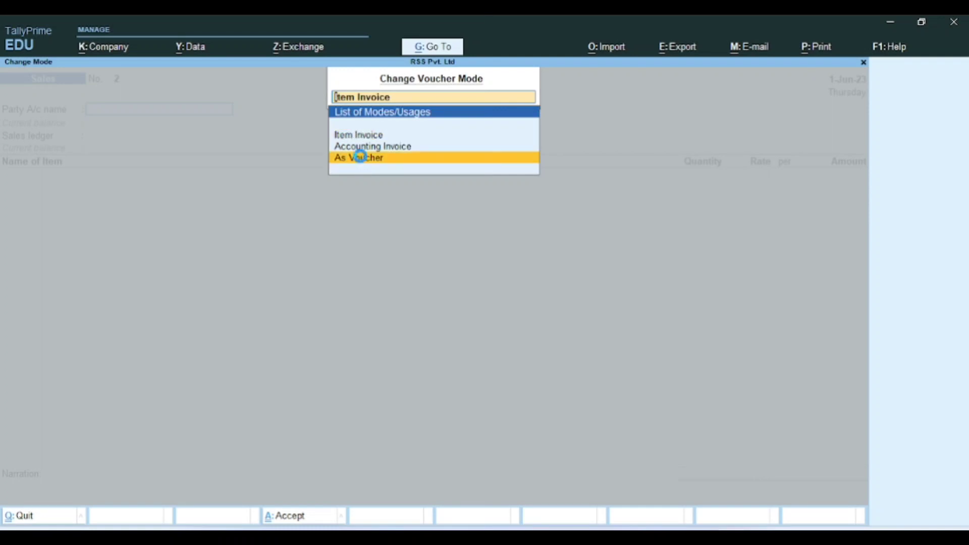
left_click(363, 162)
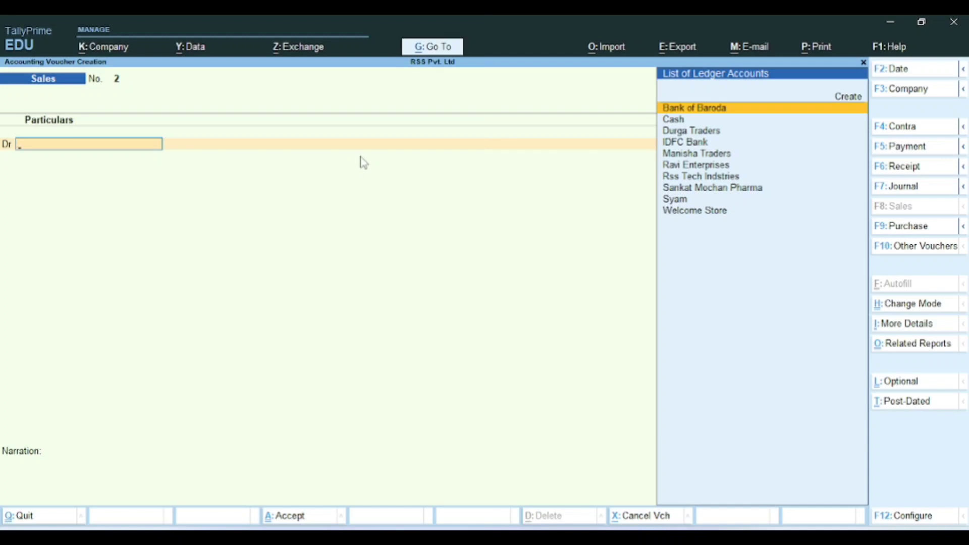
Step: Select Manisha Traders as the debit party, leaving dispatch and party details blank
key("Down")
key("Down")
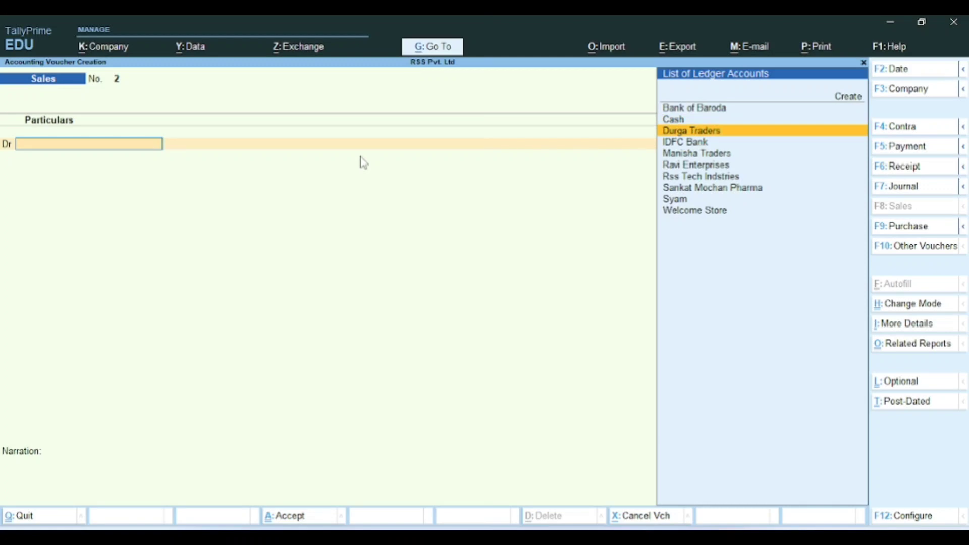
key("Down")
key("Down")
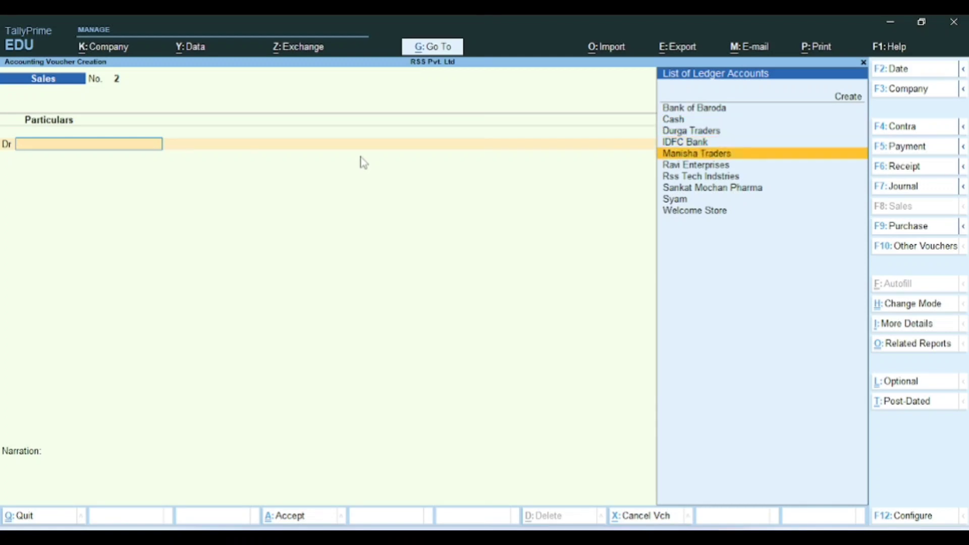
key("Return")
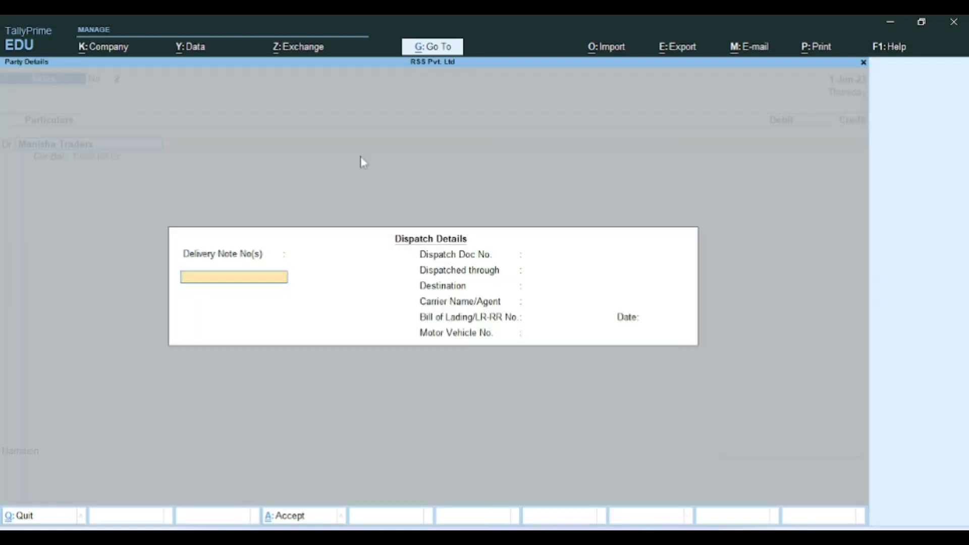
key("Return")
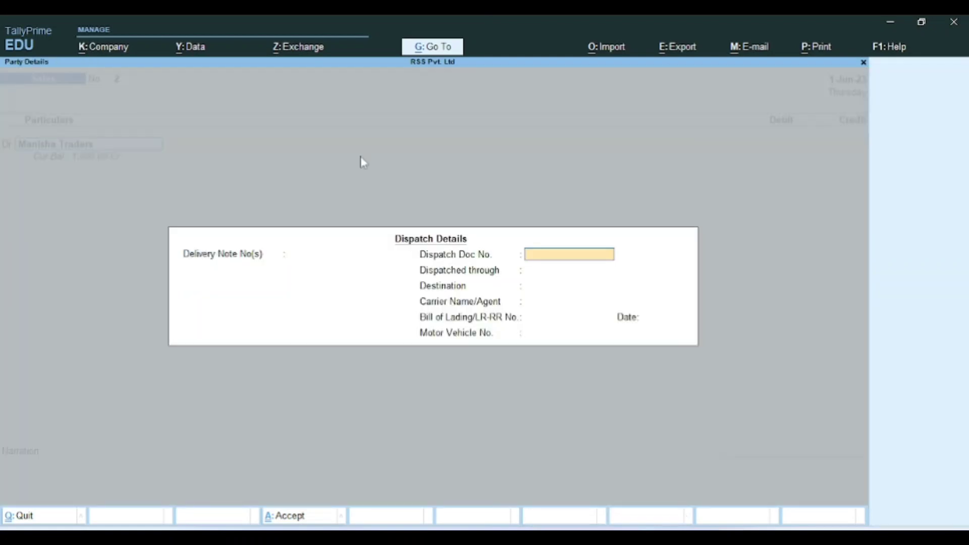
key("Return")
key("Return")
key("Return")
key("Return")
key("Return")
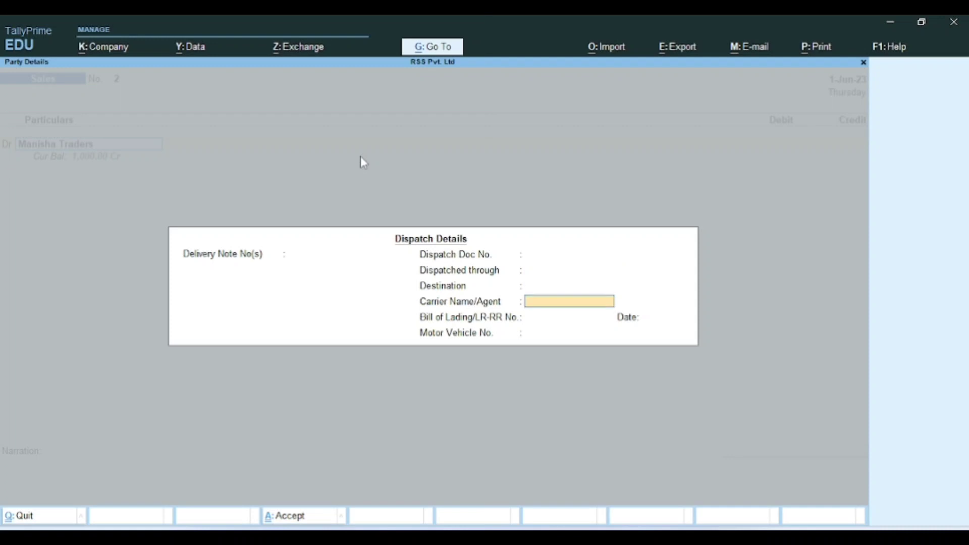
key("Return")
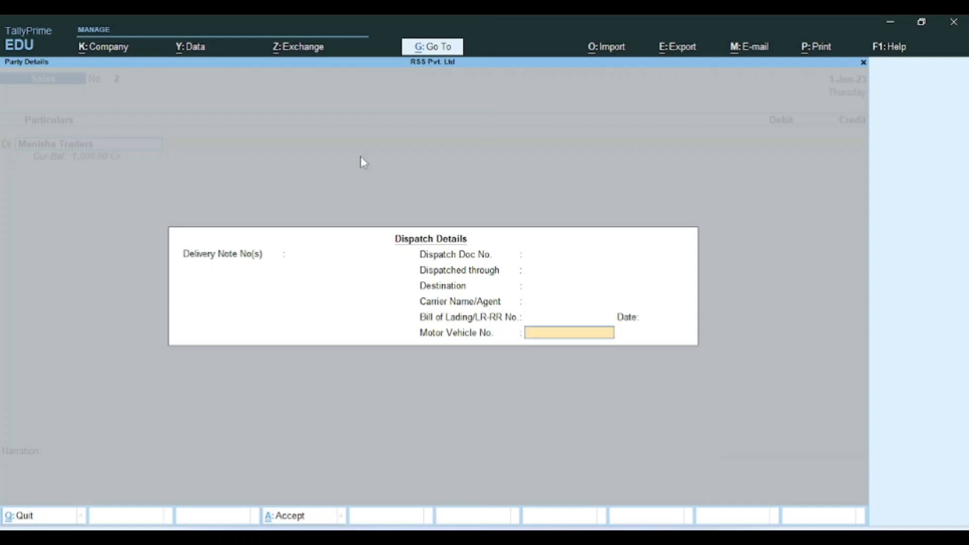
key("Return")
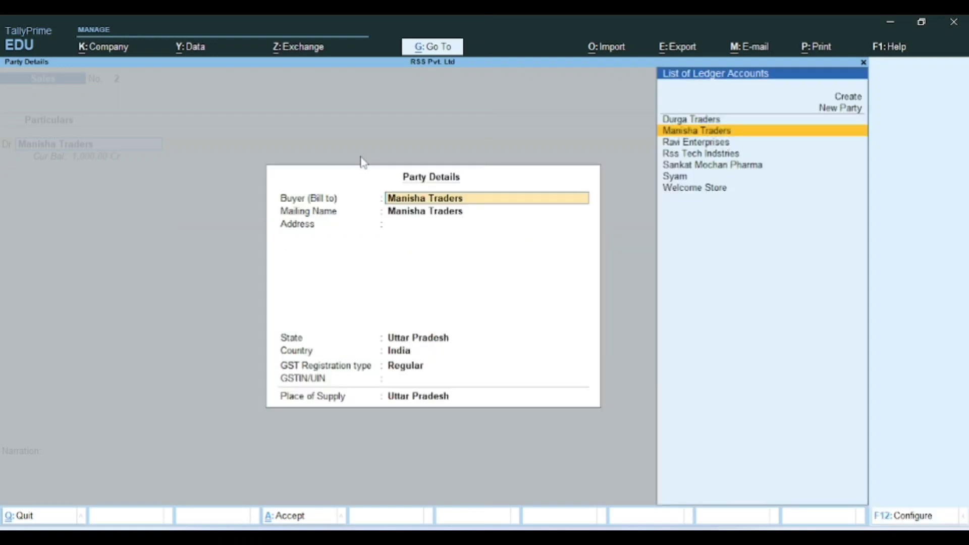
key("ctrl+a")
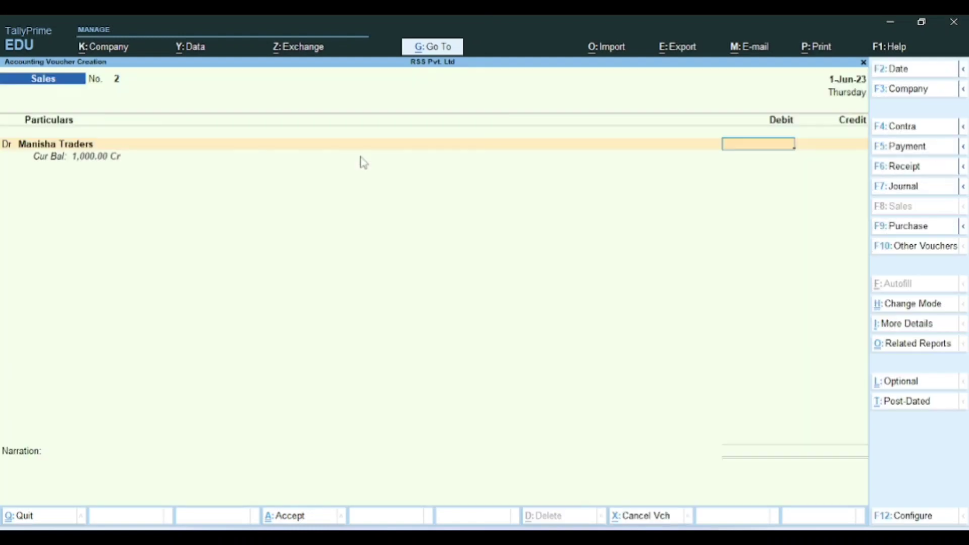
Step: Debit 20,000 as New Ref 2 and save Sales voucher No. 2
type("20000")
key("Return")
key("Return")
key("Return")
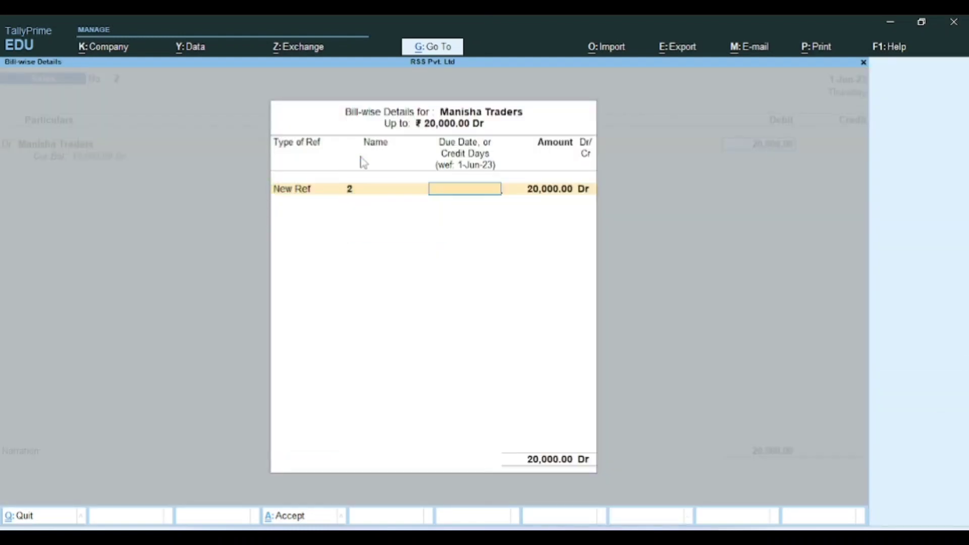
key("Return")
key("Return")
key("Return")
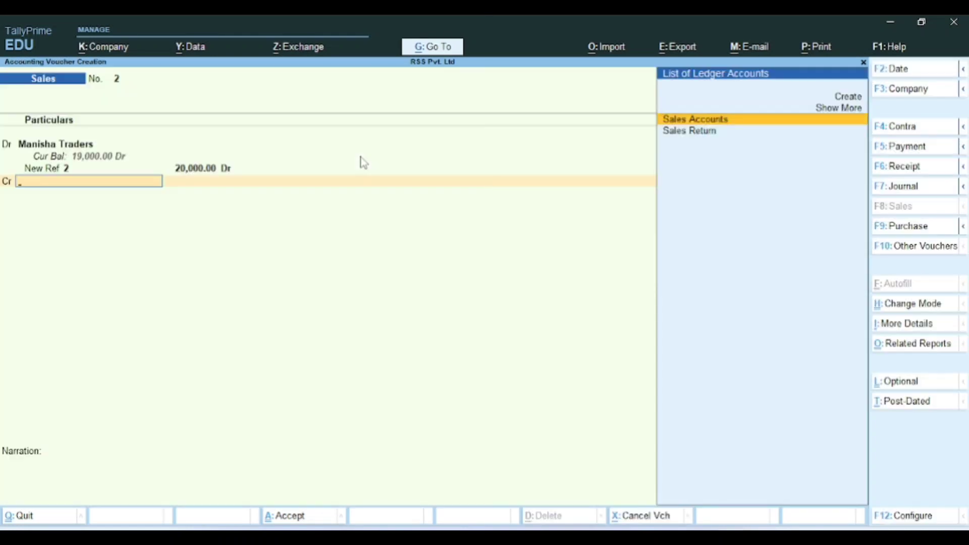
key("Return")
key("Return")
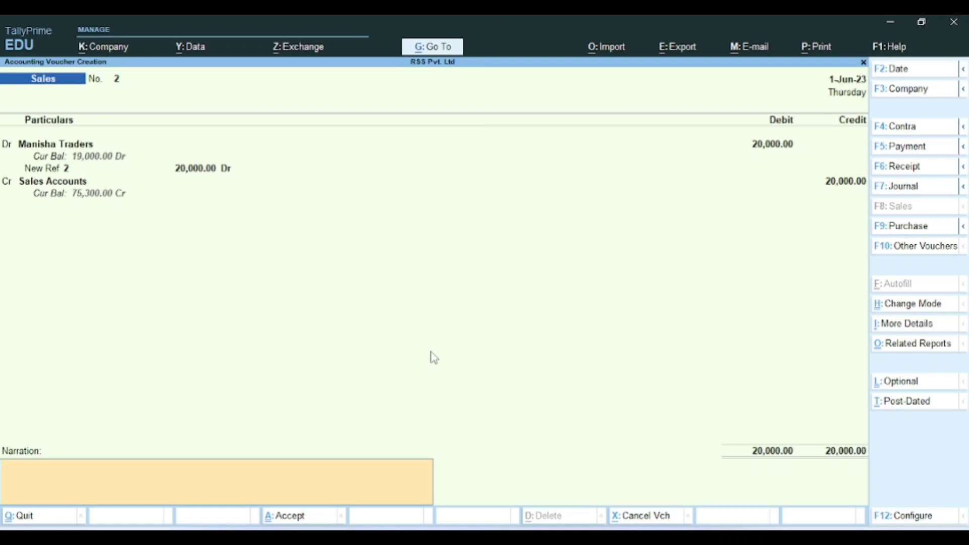
key("Return")
key("y")
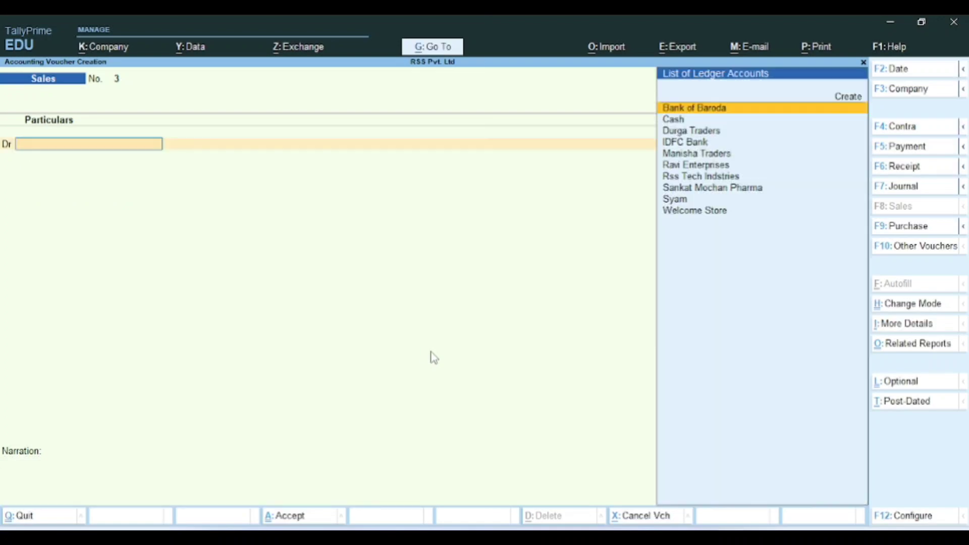
key("Escape")
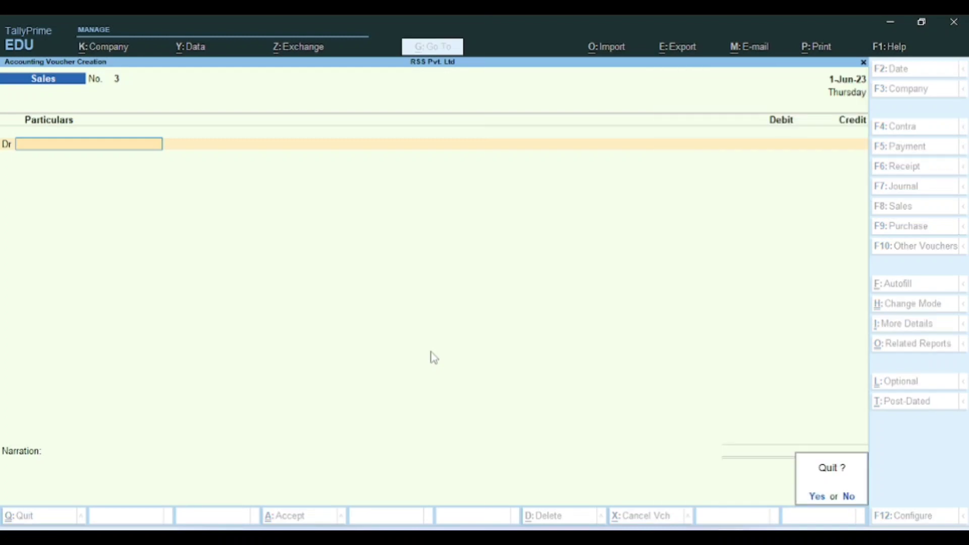